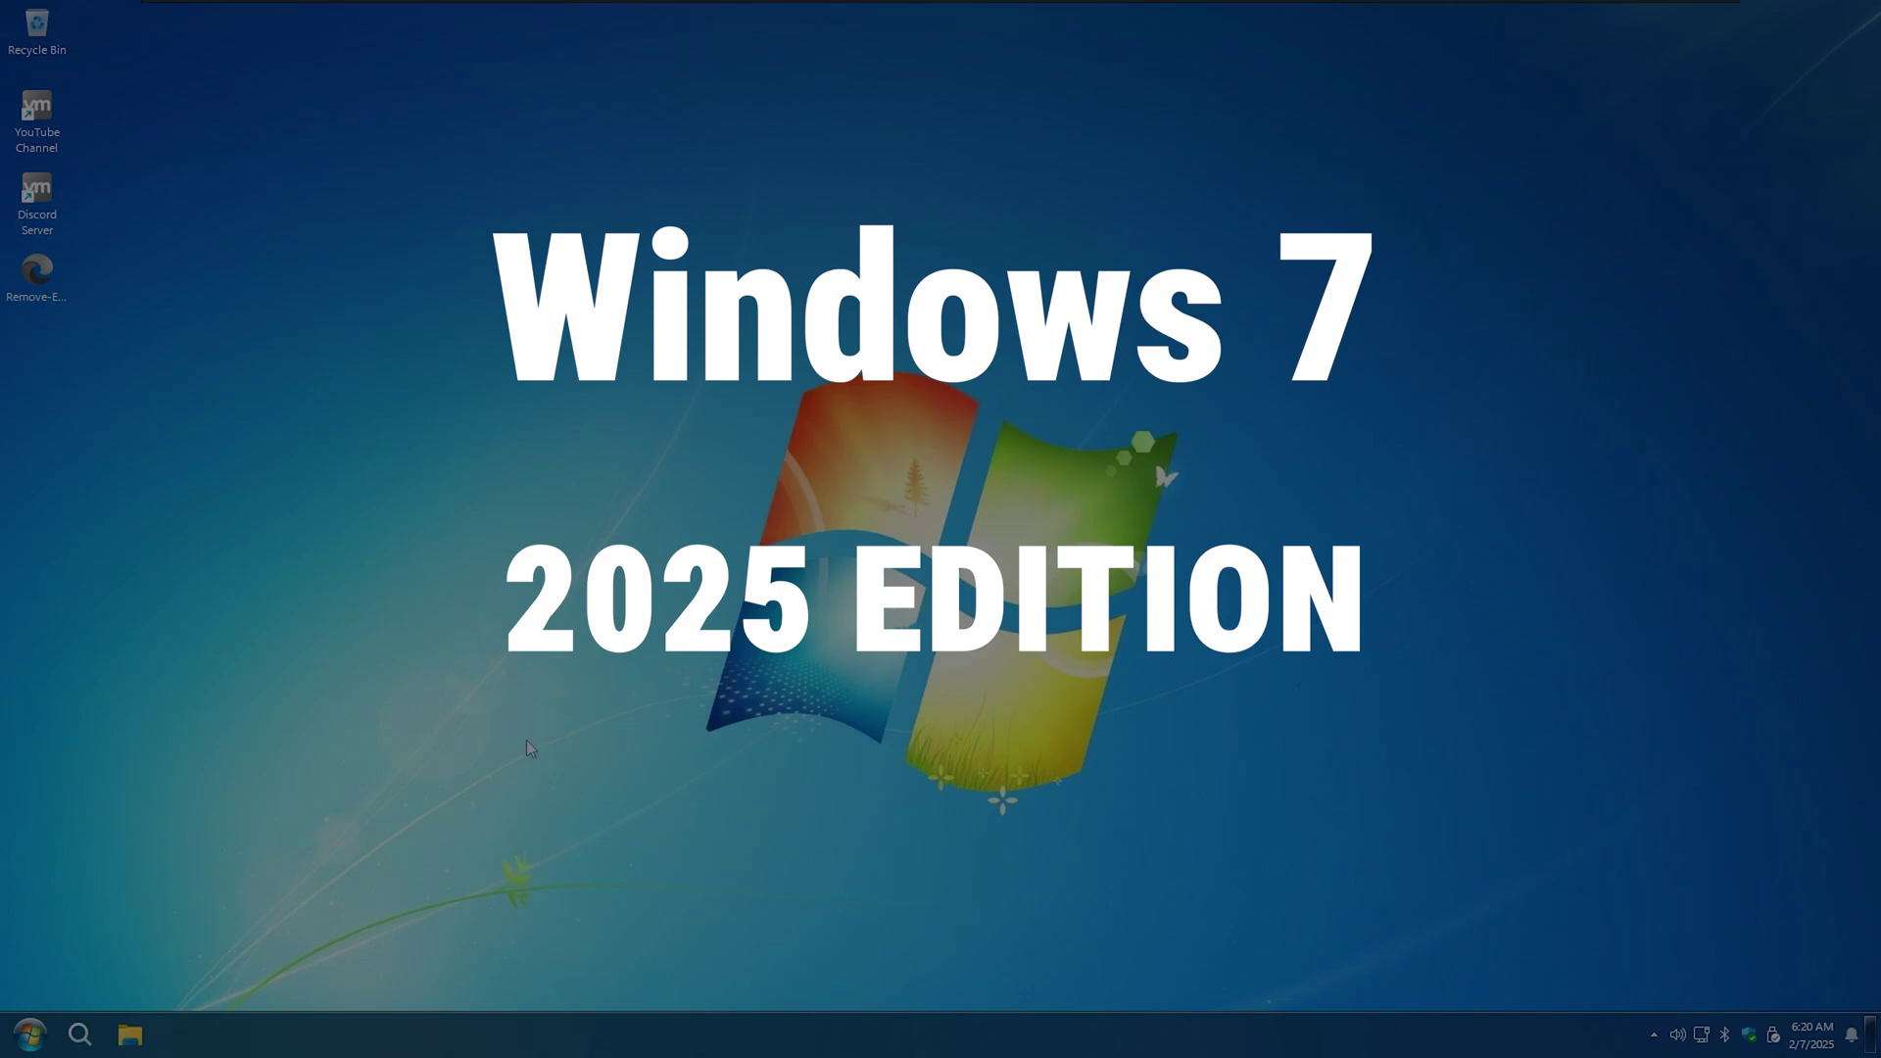
Browse the Start menu's full program list and close it again
left_click(33, 1033)
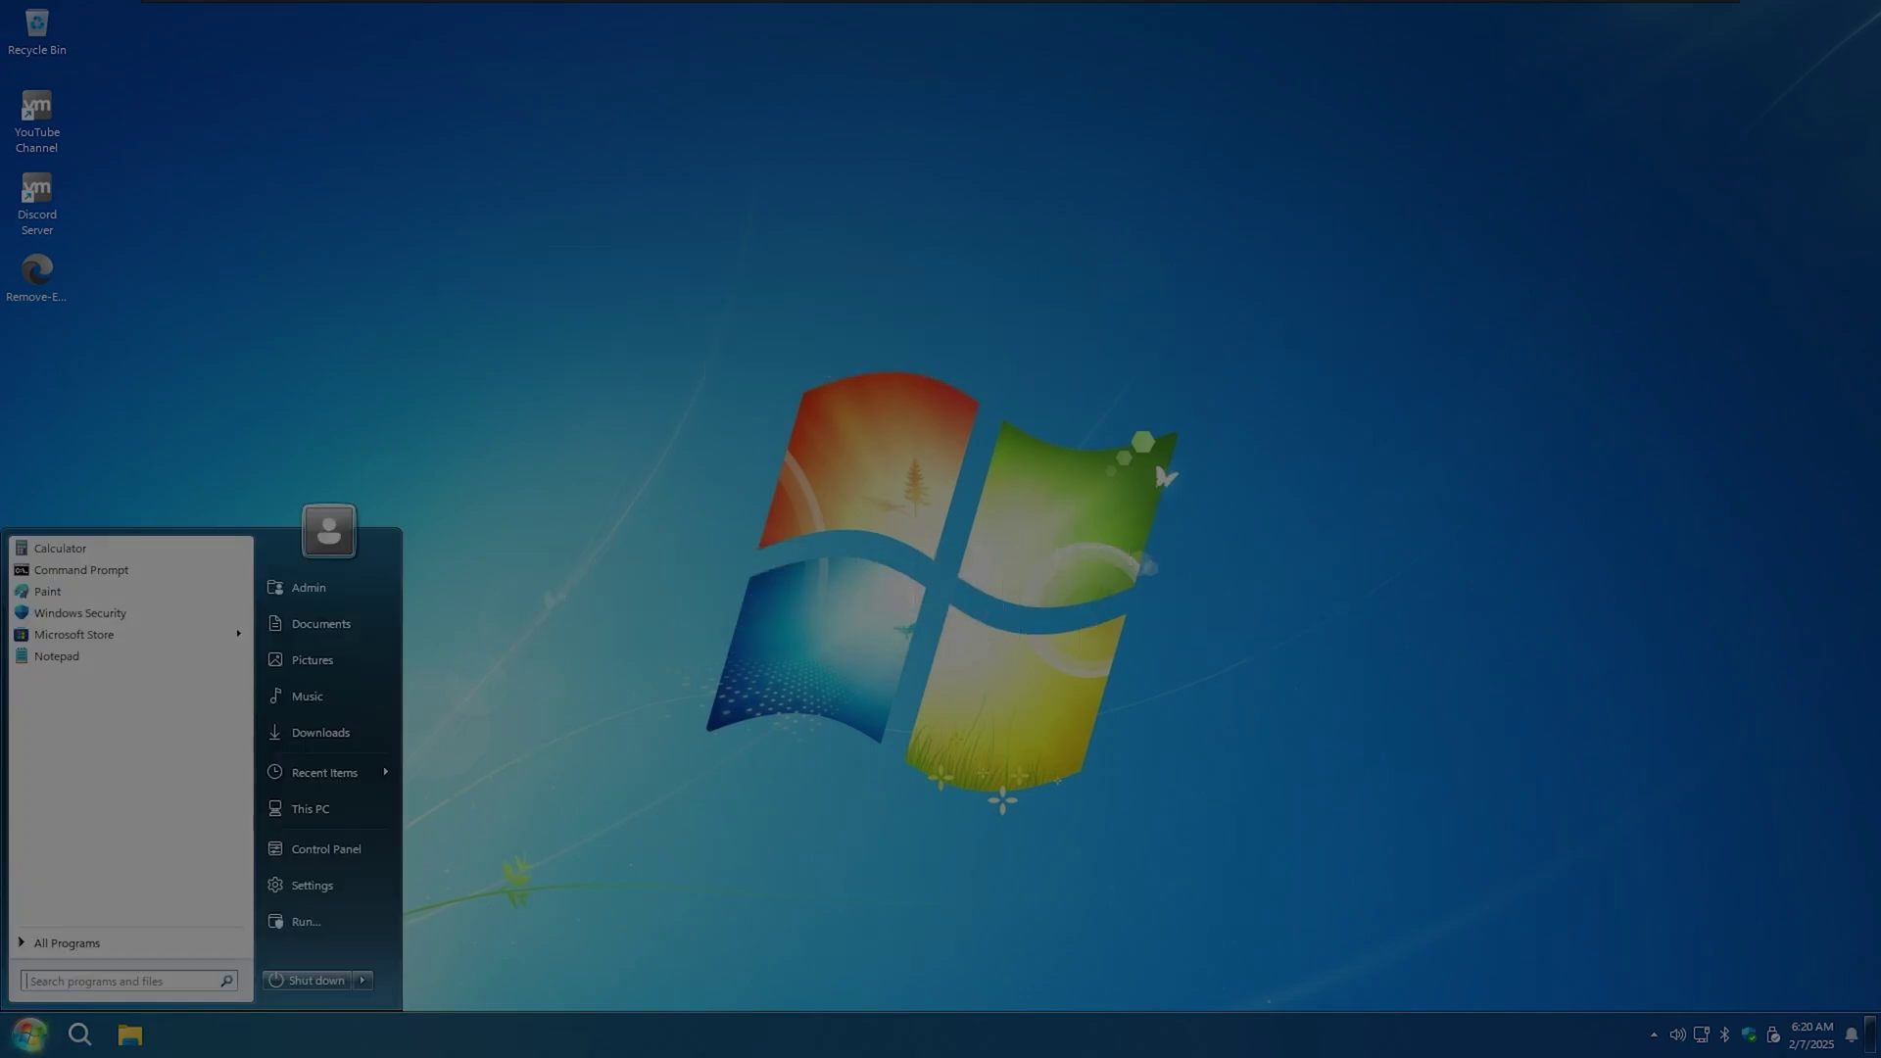
left_click(66, 942)
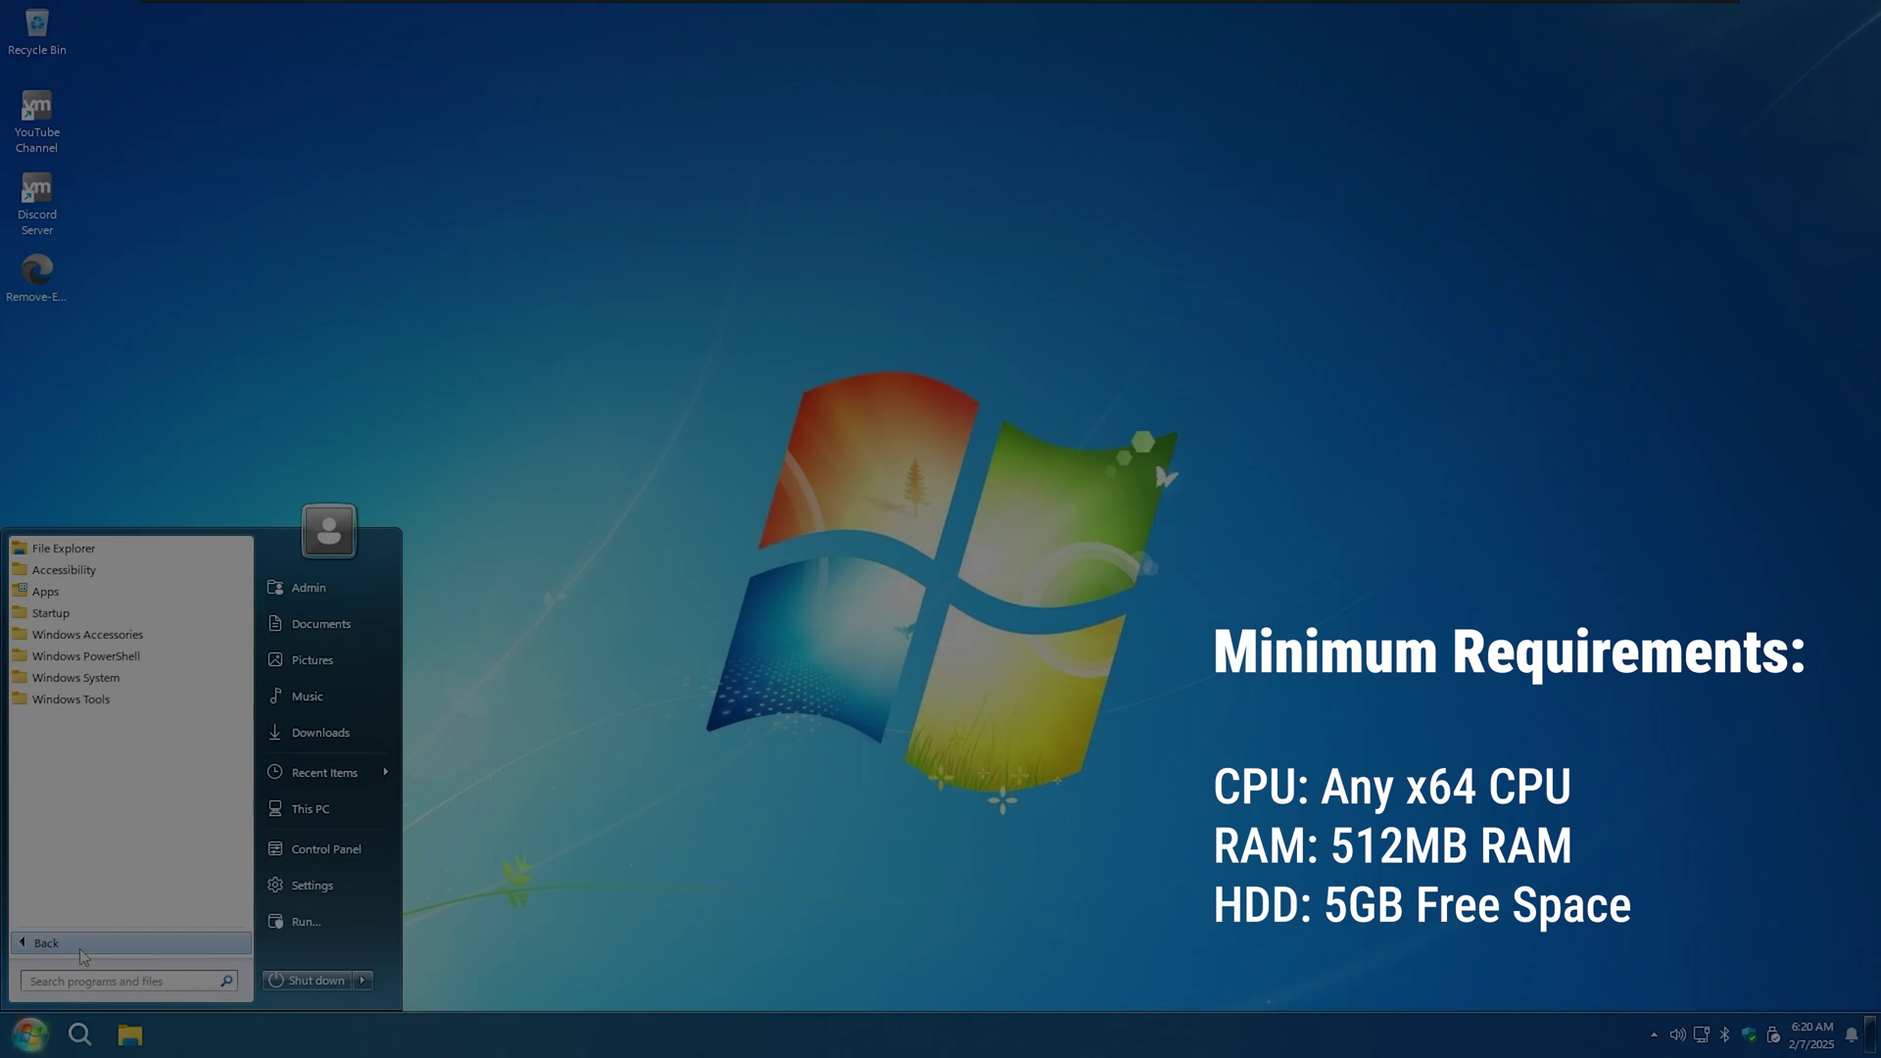
left_click(84, 944)
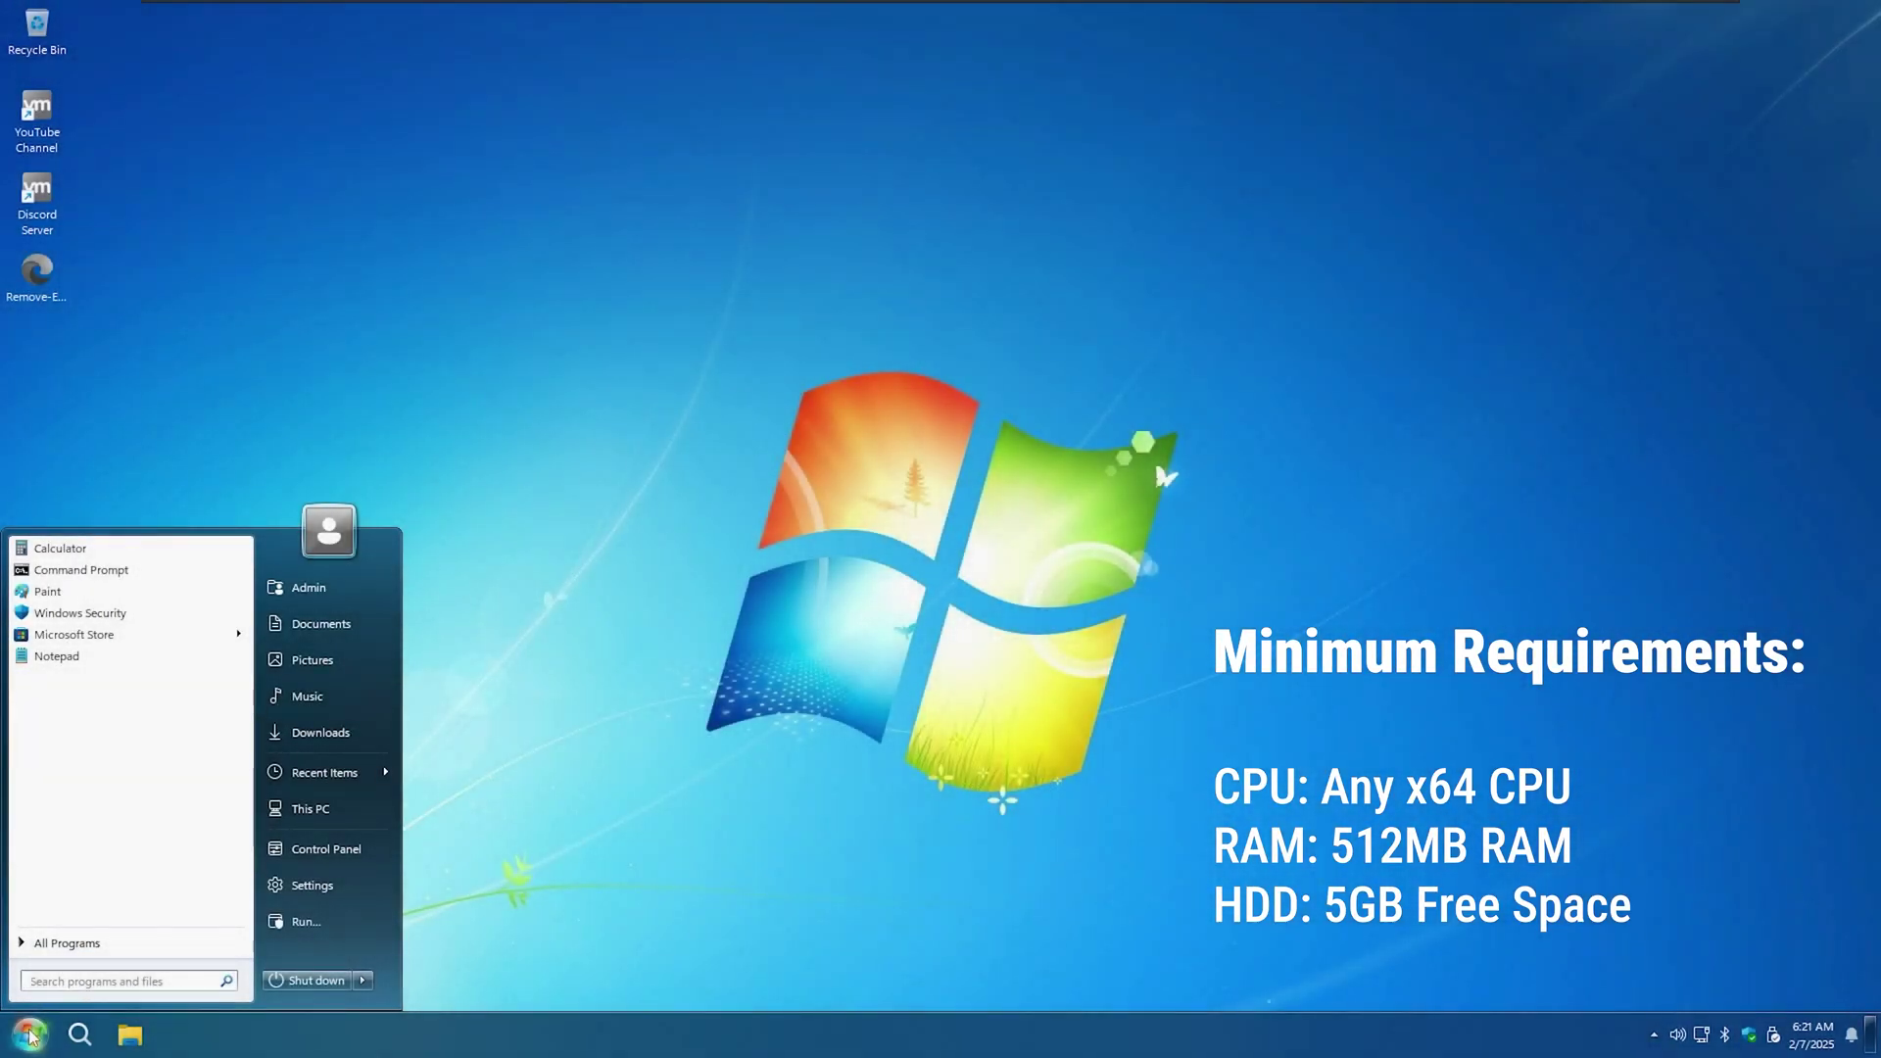
left_click(29, 1034)
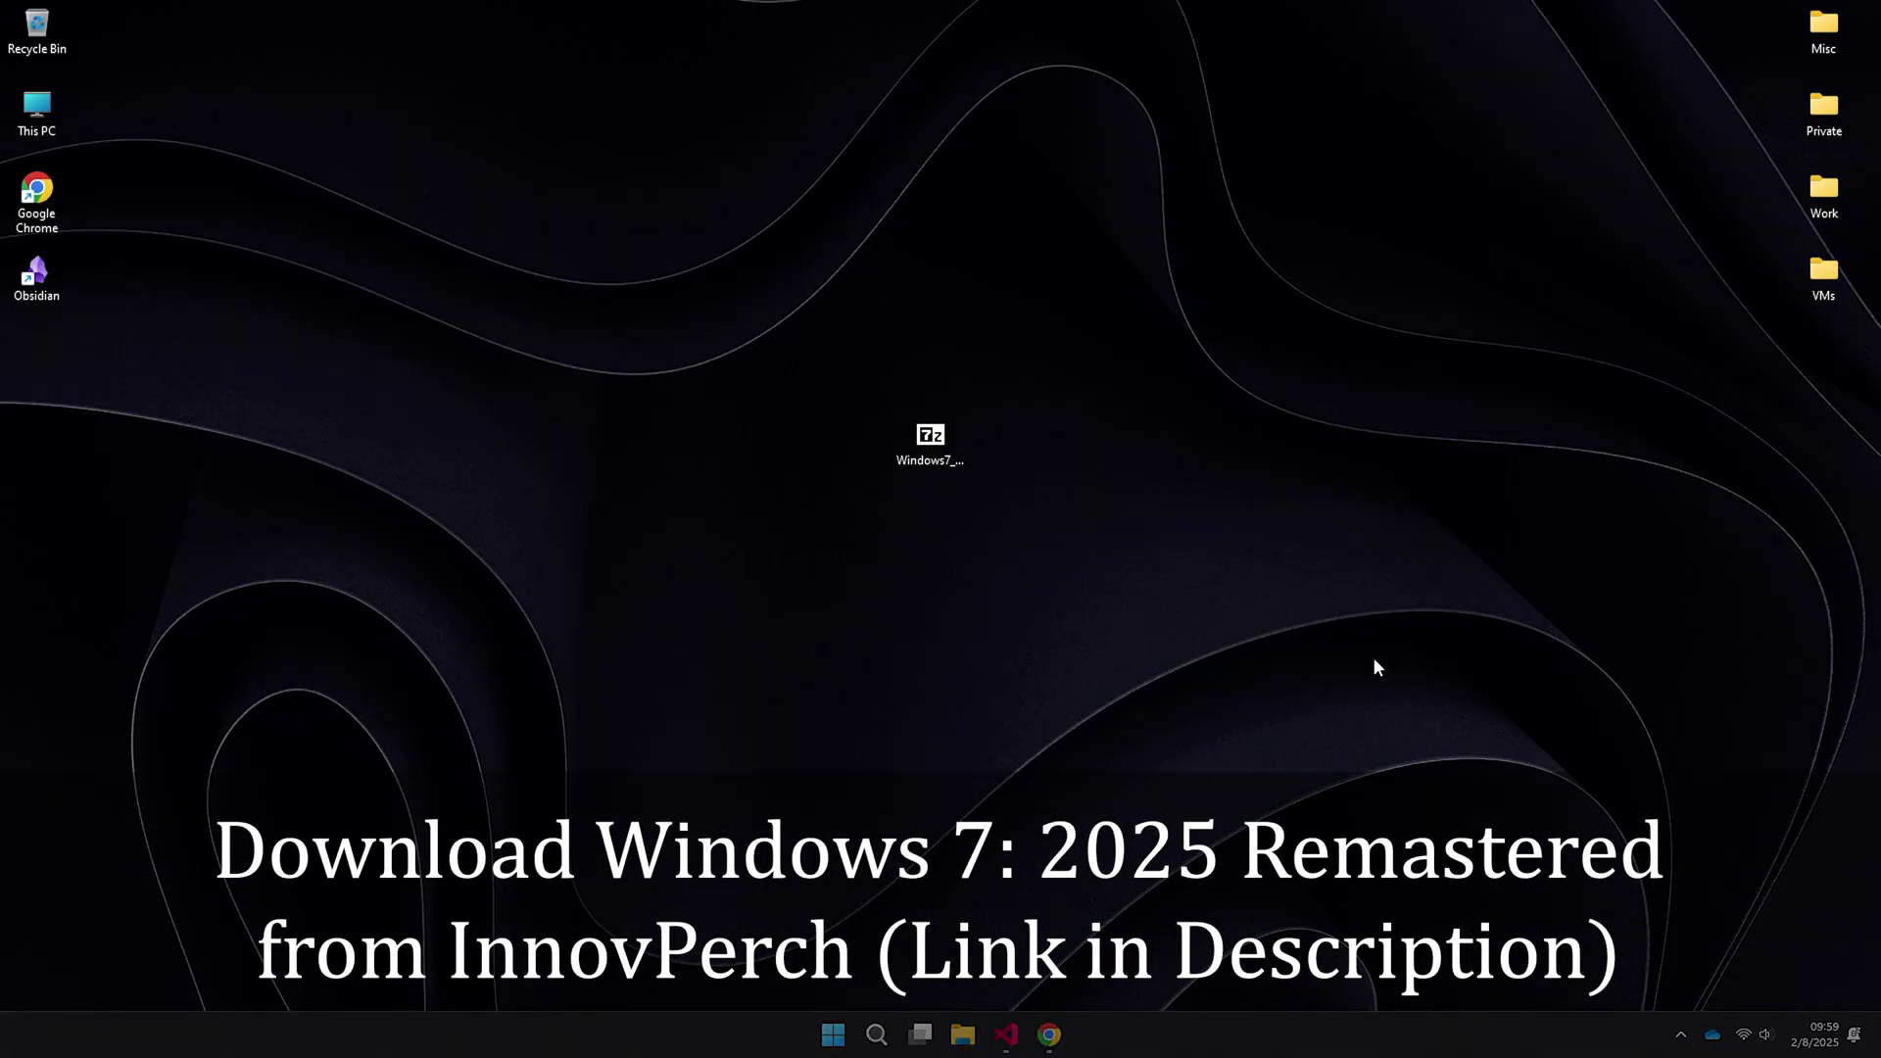
Extract the downloaded Windows 7 zip to the desktop with 7-Zip and open the extracted folder
right_click(948, 469)
mouse_move(998, 568)
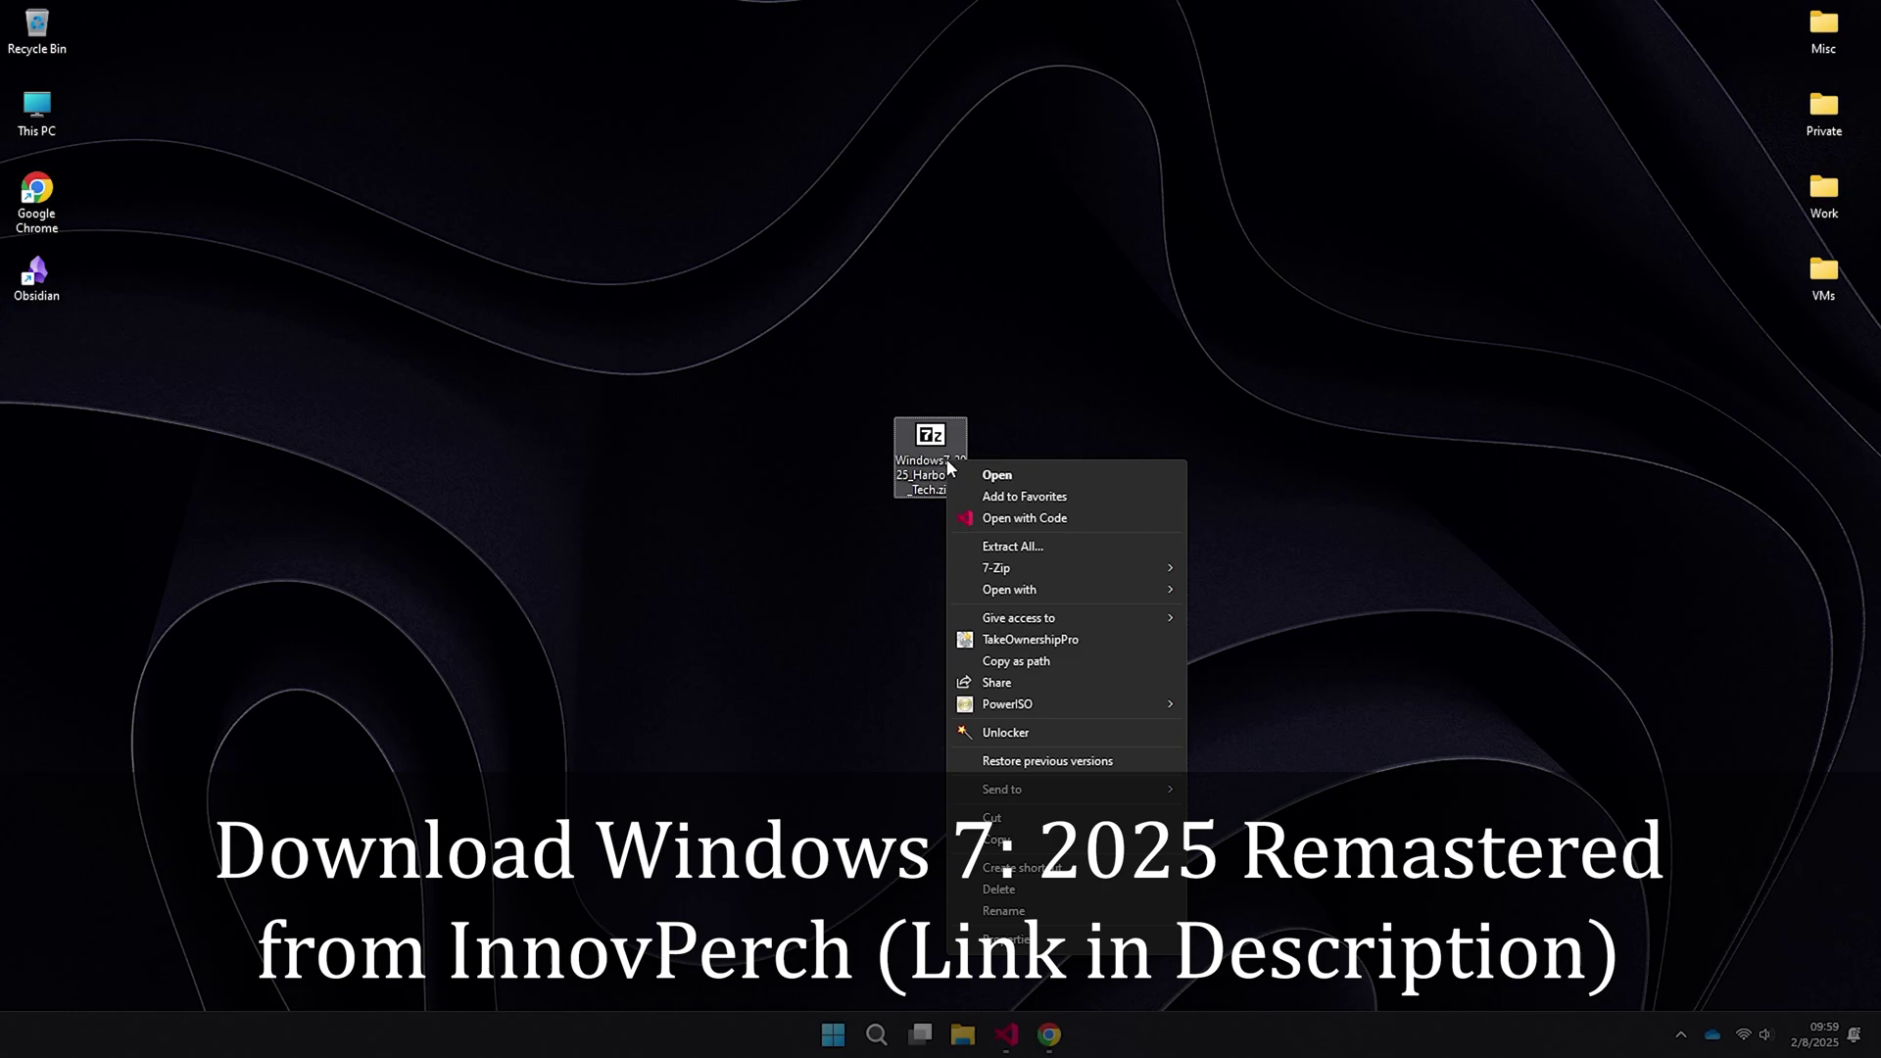
left_click(1277, 611)
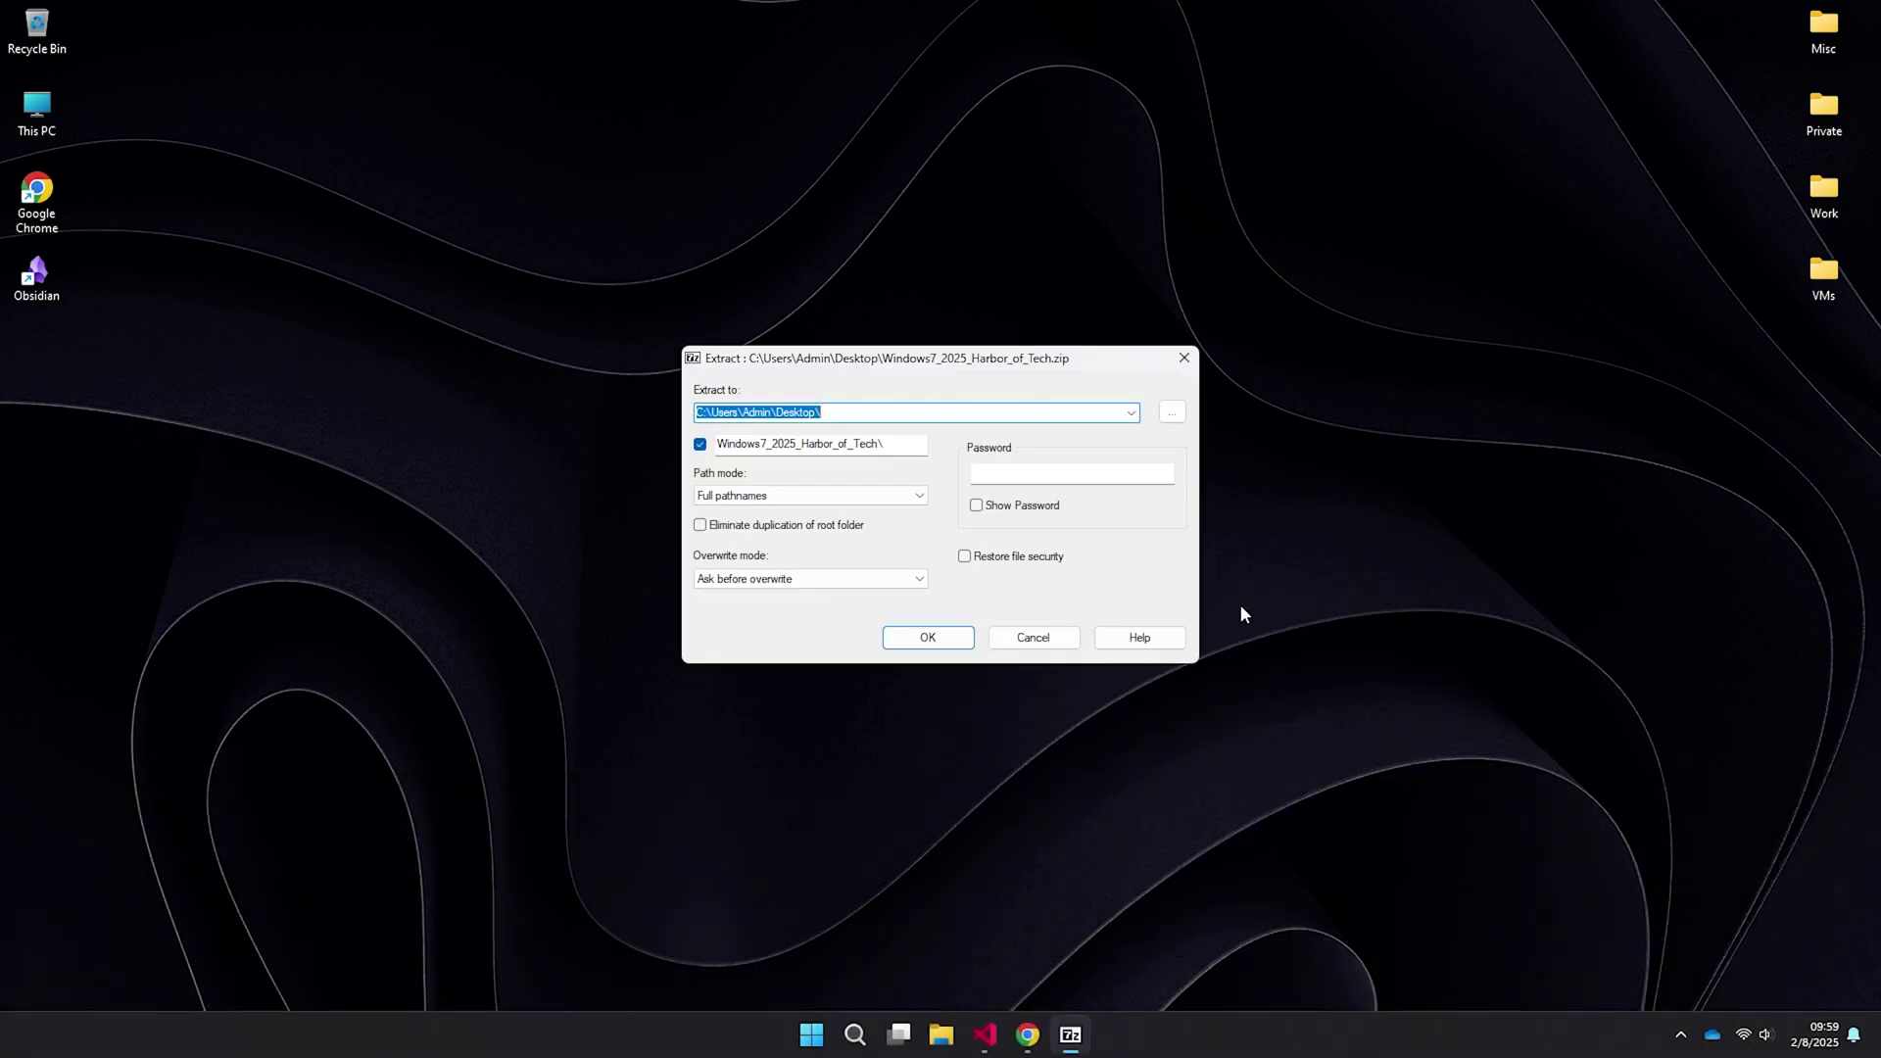
left_click(929, 650)
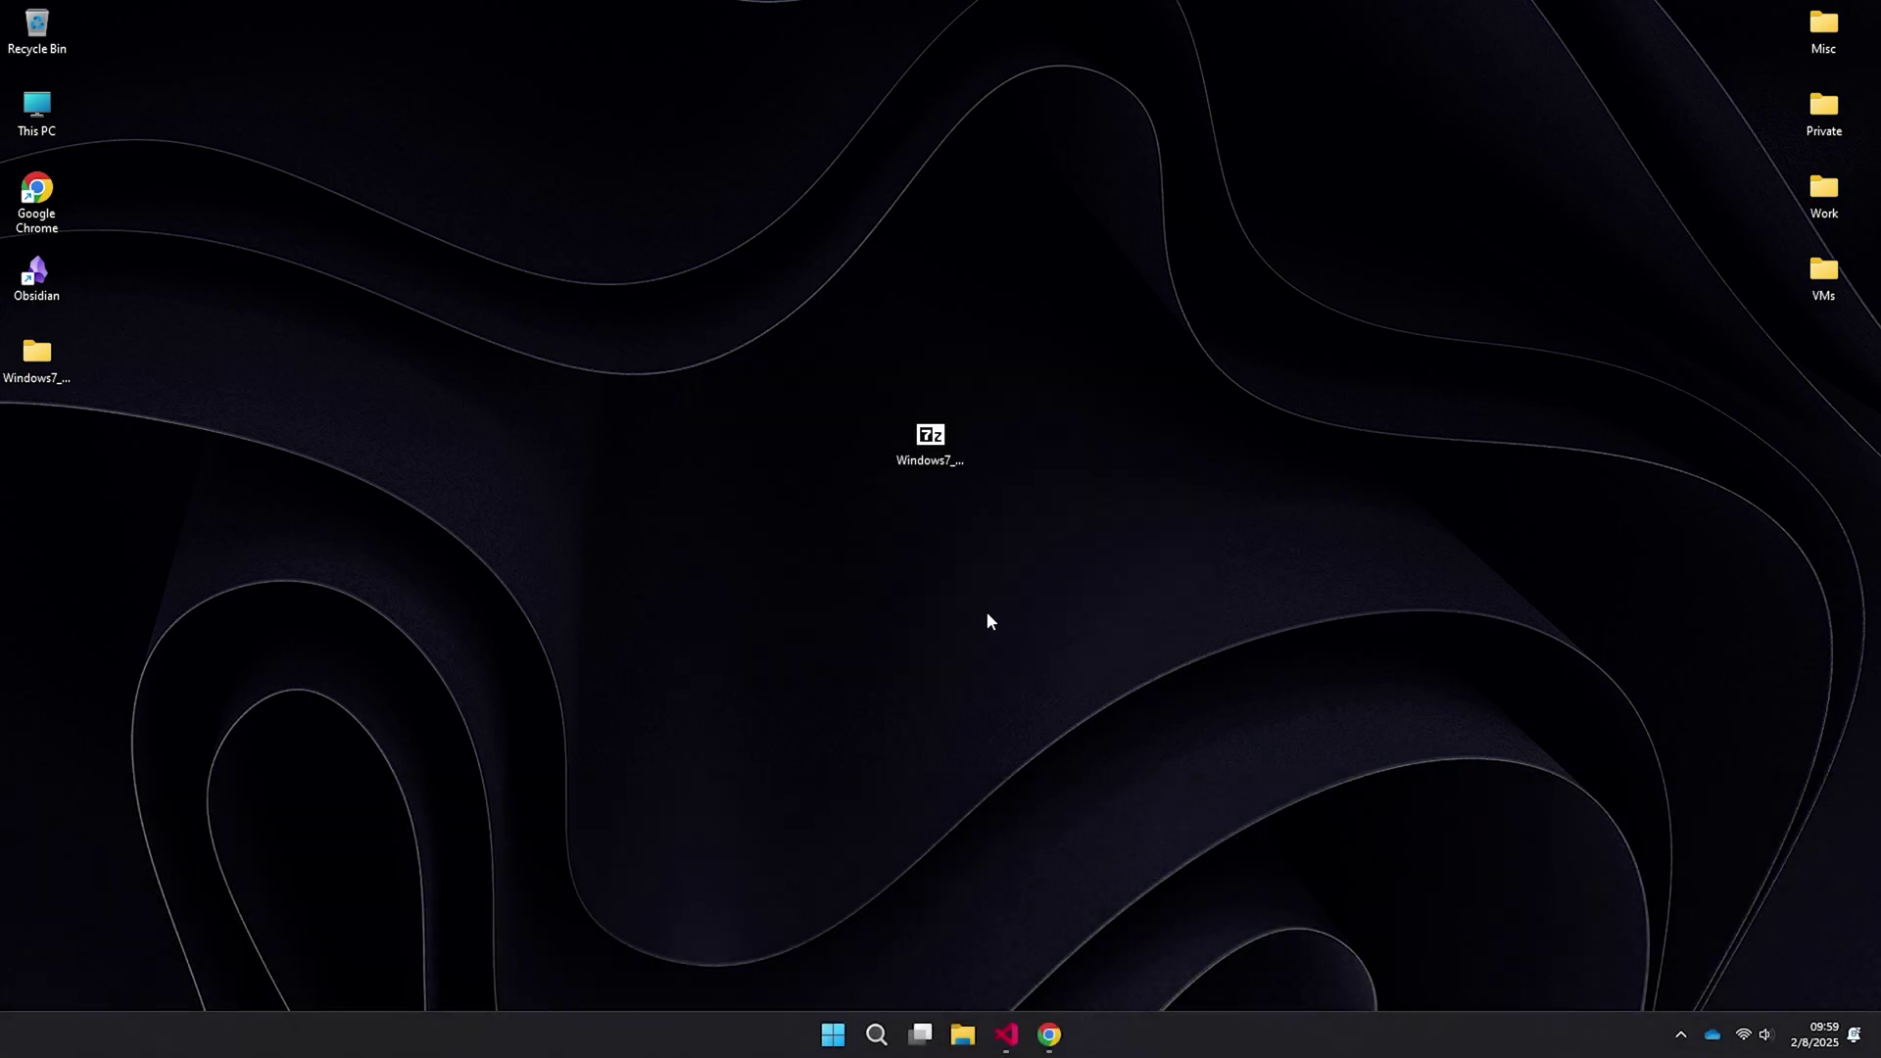
left_click_drag(52, 363, 154, 391)
left_click_drag(801, 503, 845, 507)
double_click(844, 508)
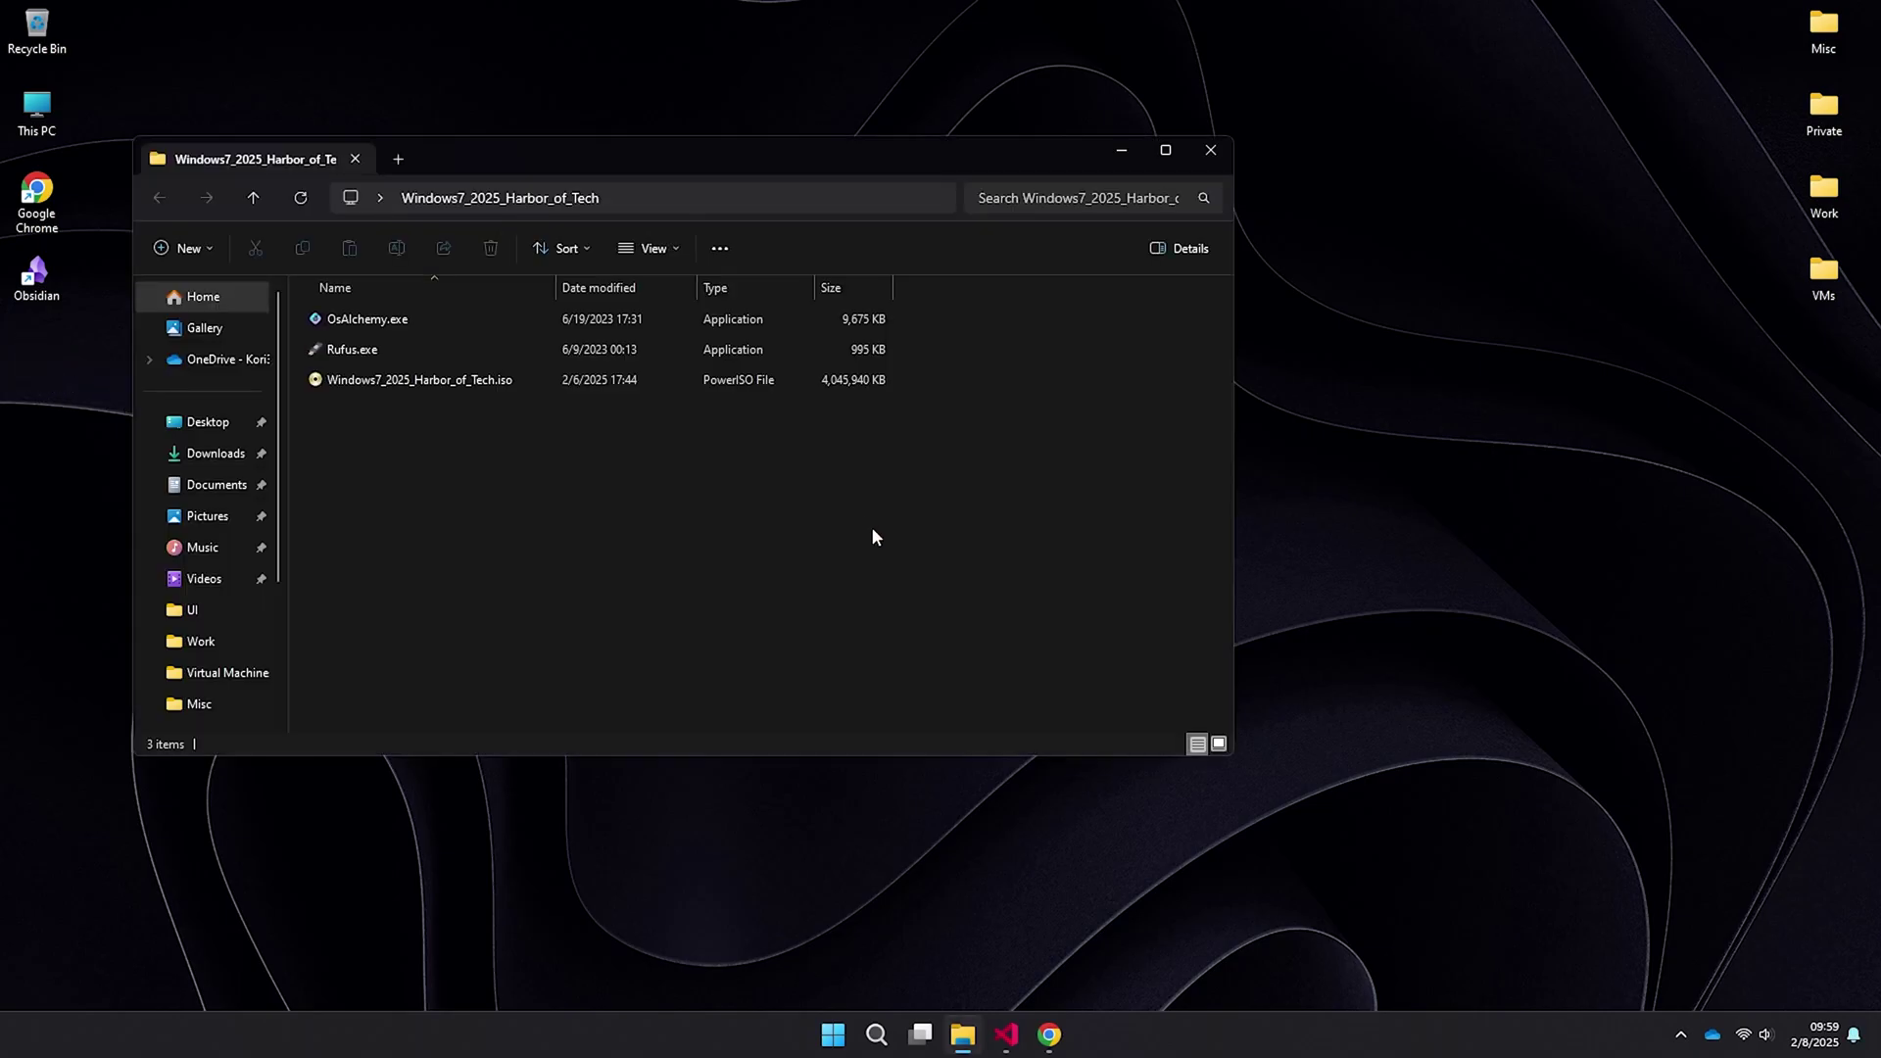
Write Windows7_2025_Harbor_of_Tech.iso to the 128 GB USB drive in Rufus, accepting the data wipe
left_click_drag(729, 166, 875, 190)
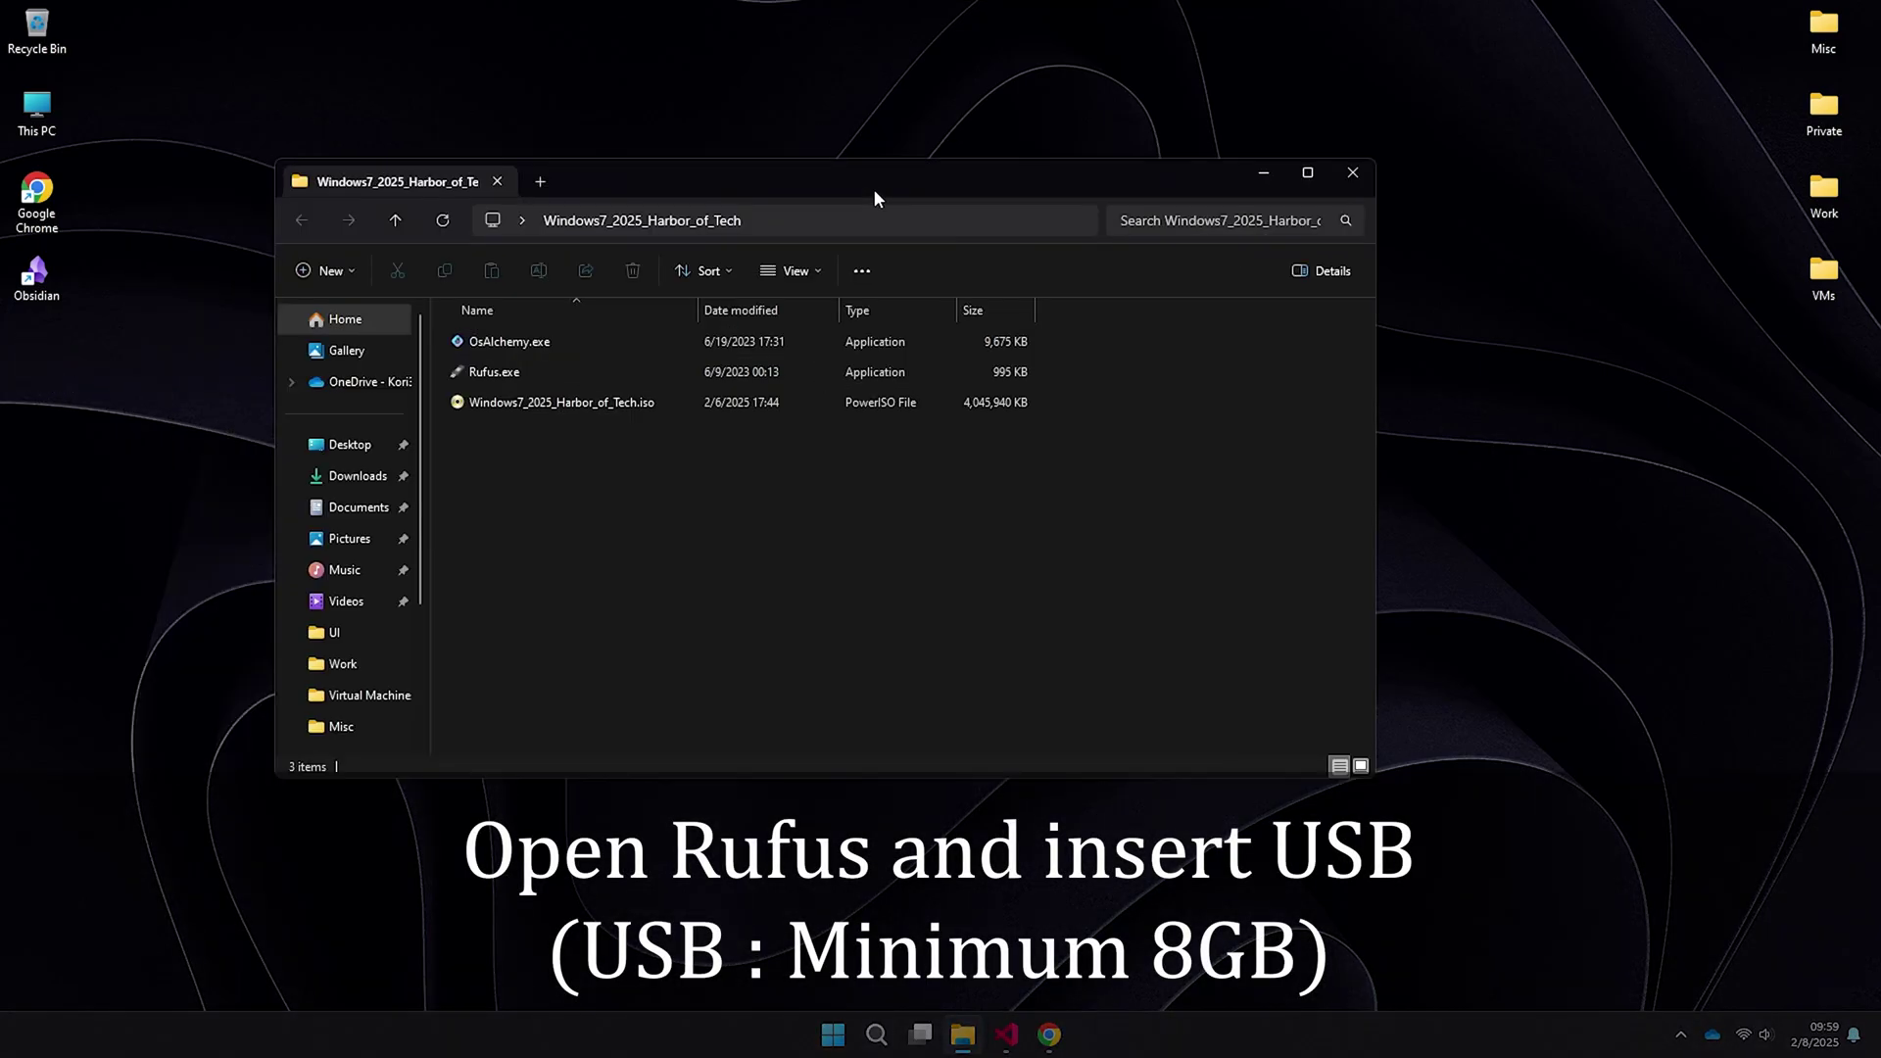
double_click(651, 373)
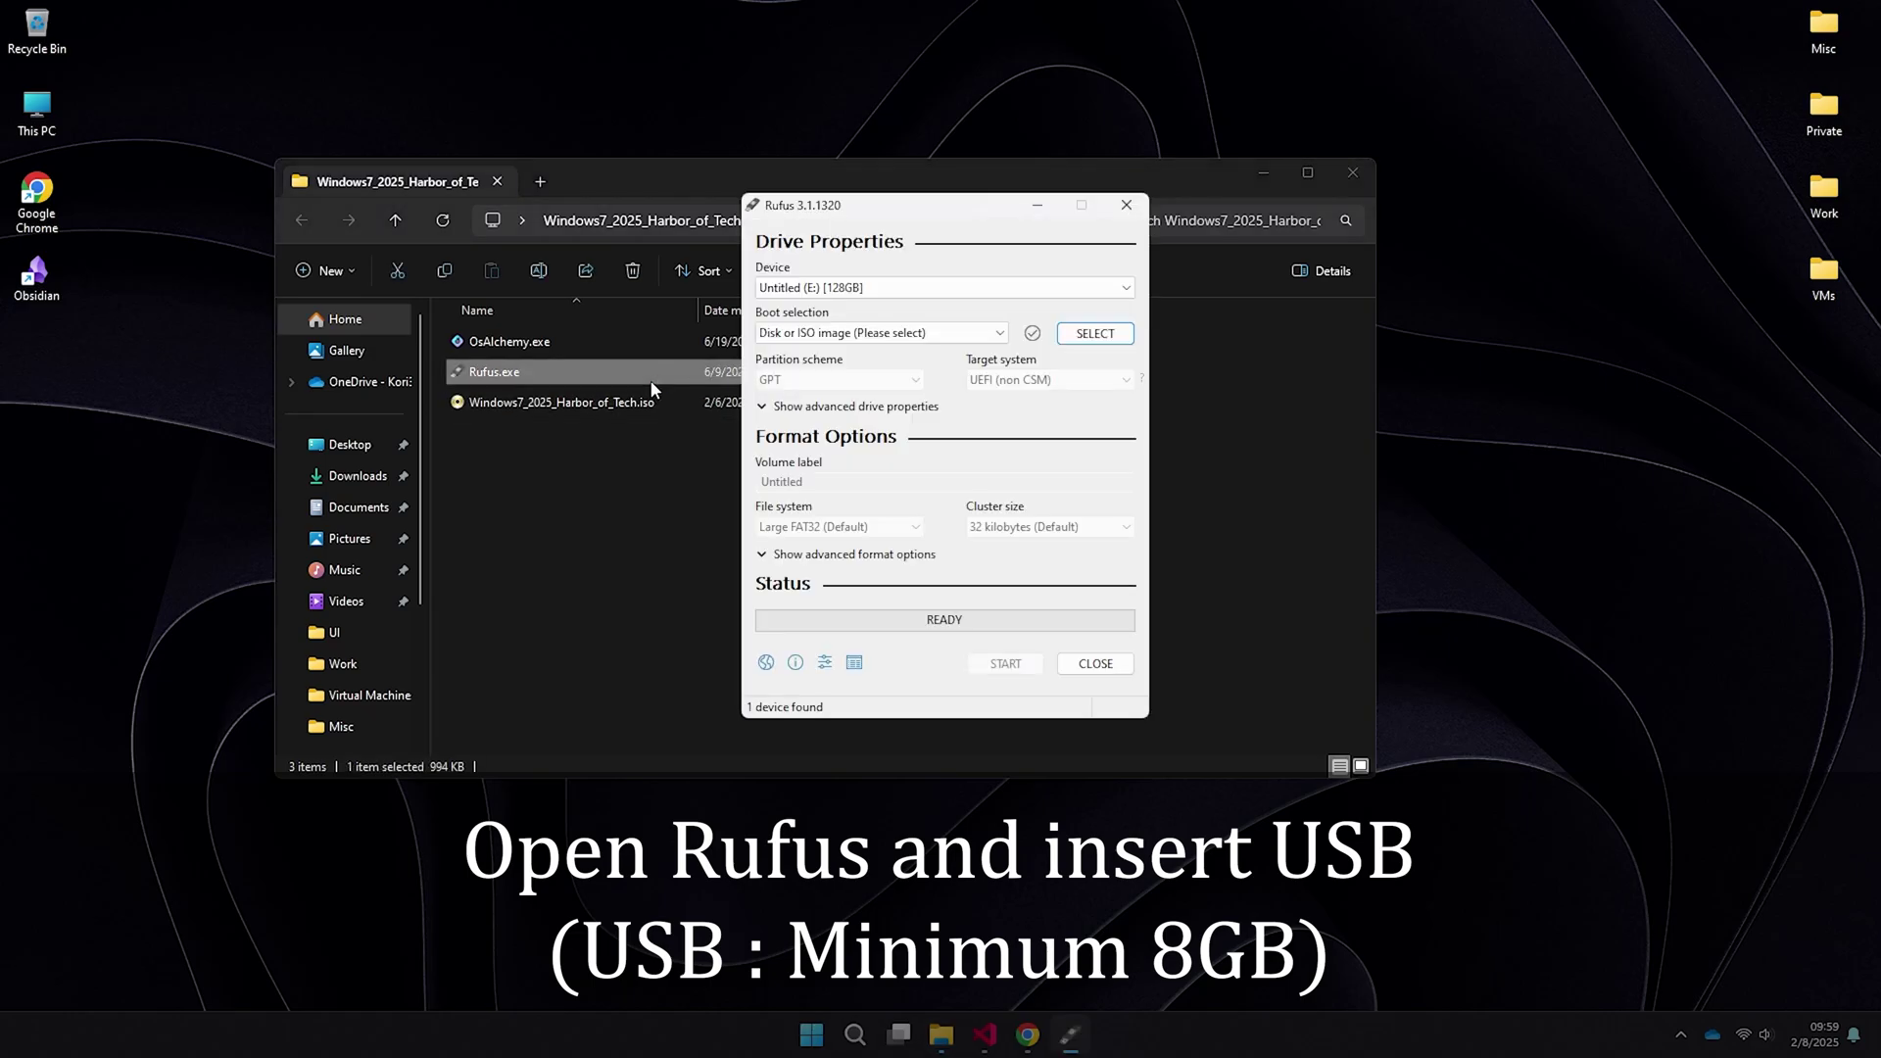
left_click(1095, 334)
left_click(1029, 375)
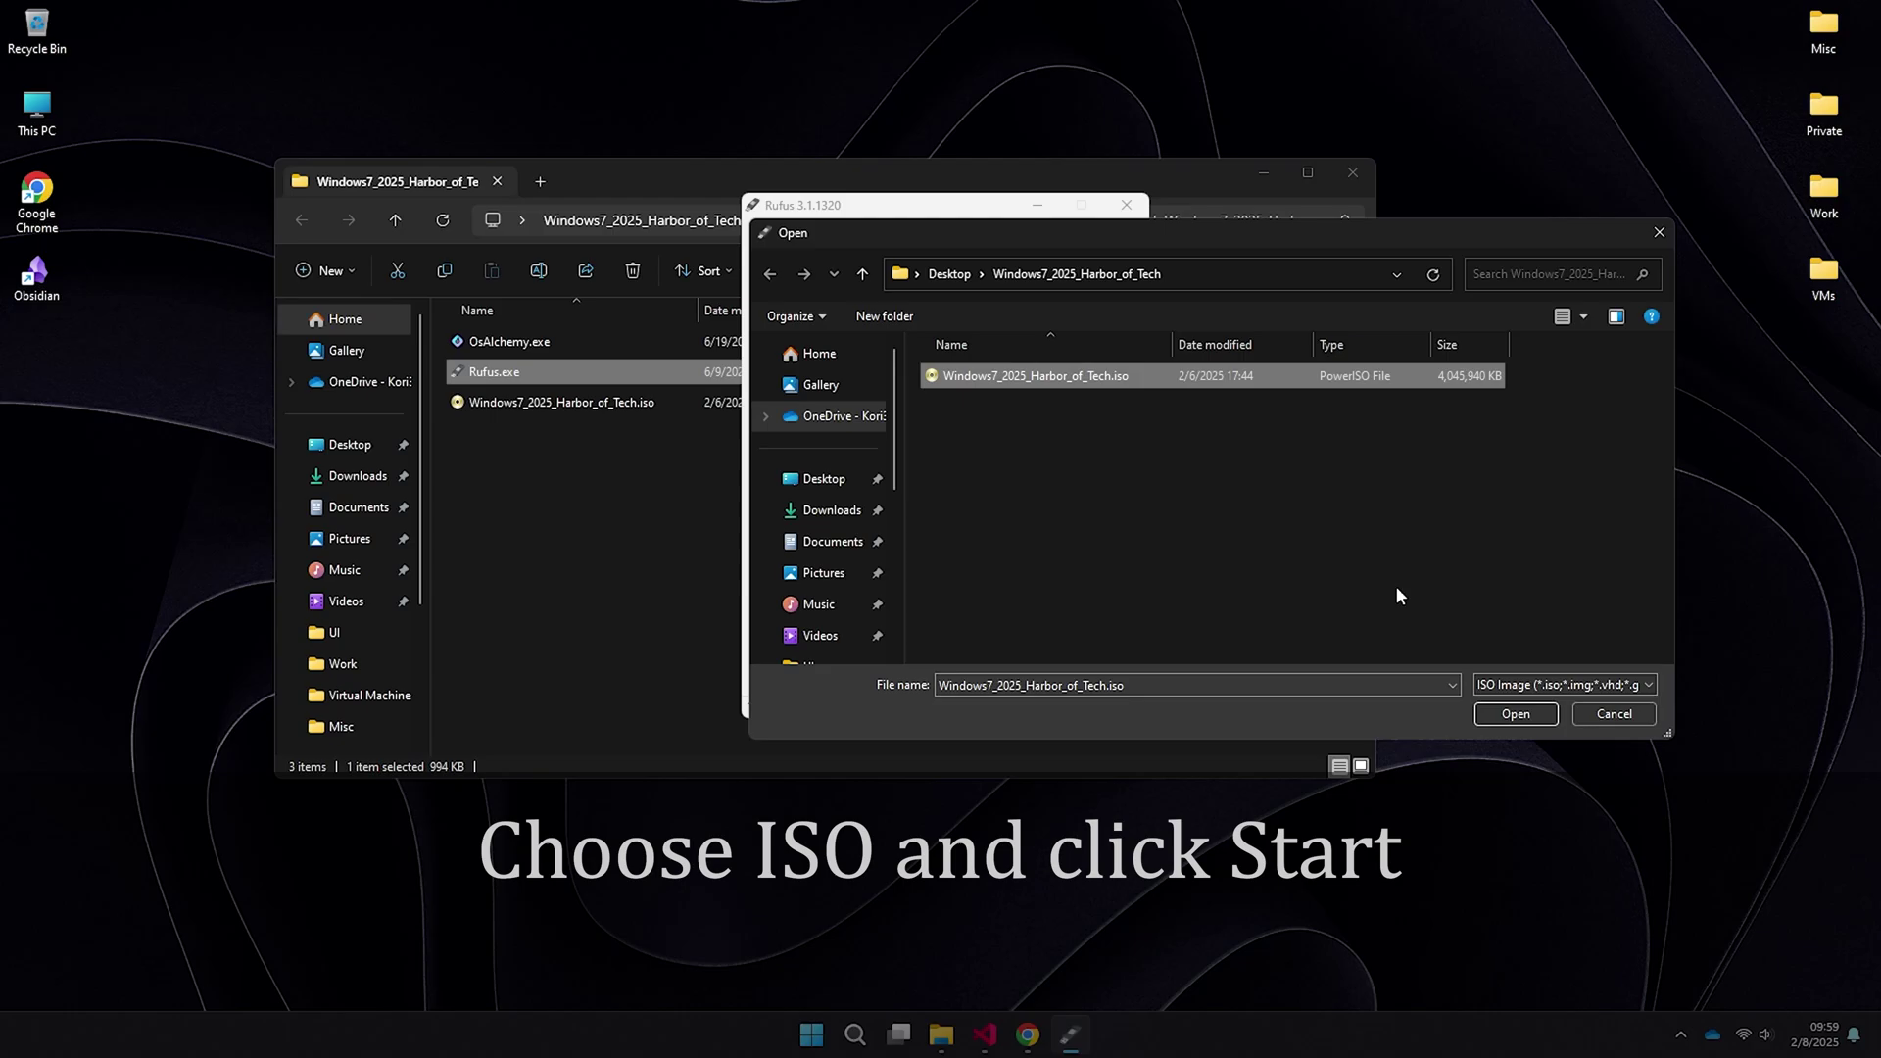
left_click(1516, 715)
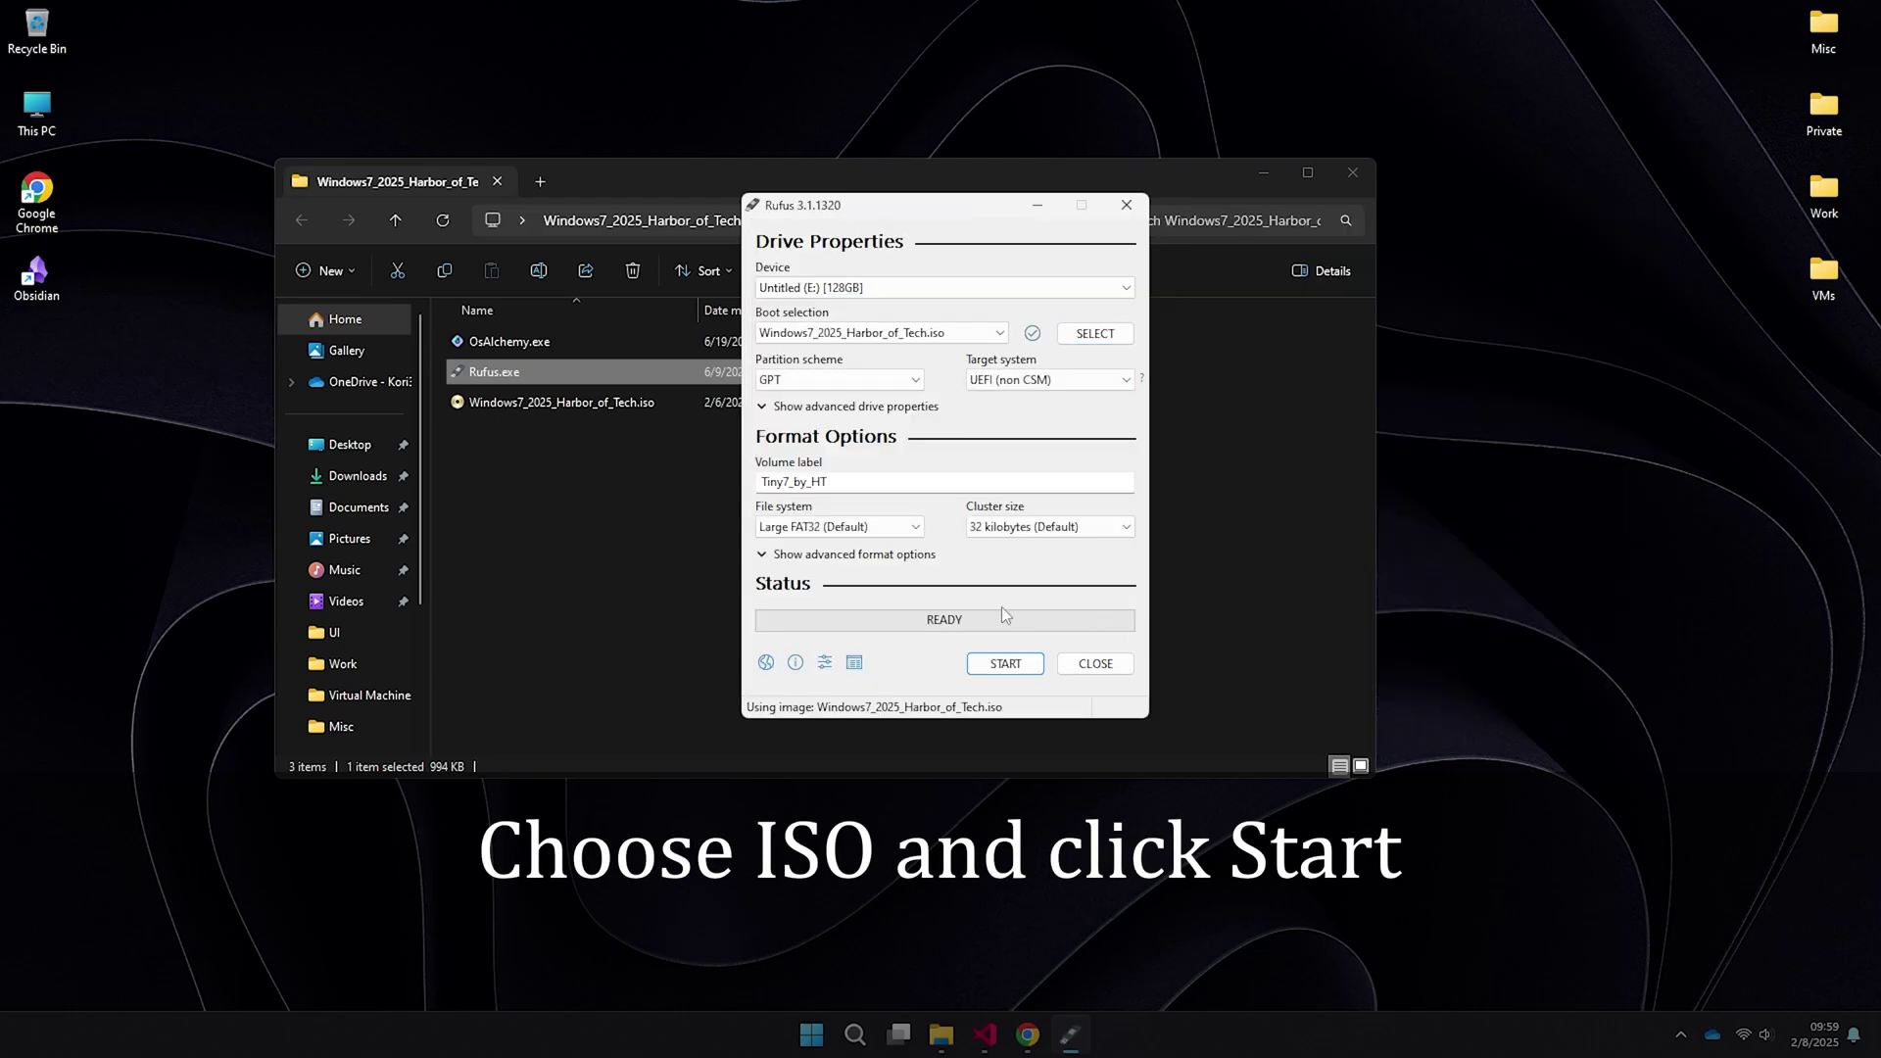
left_click(1005, 663)
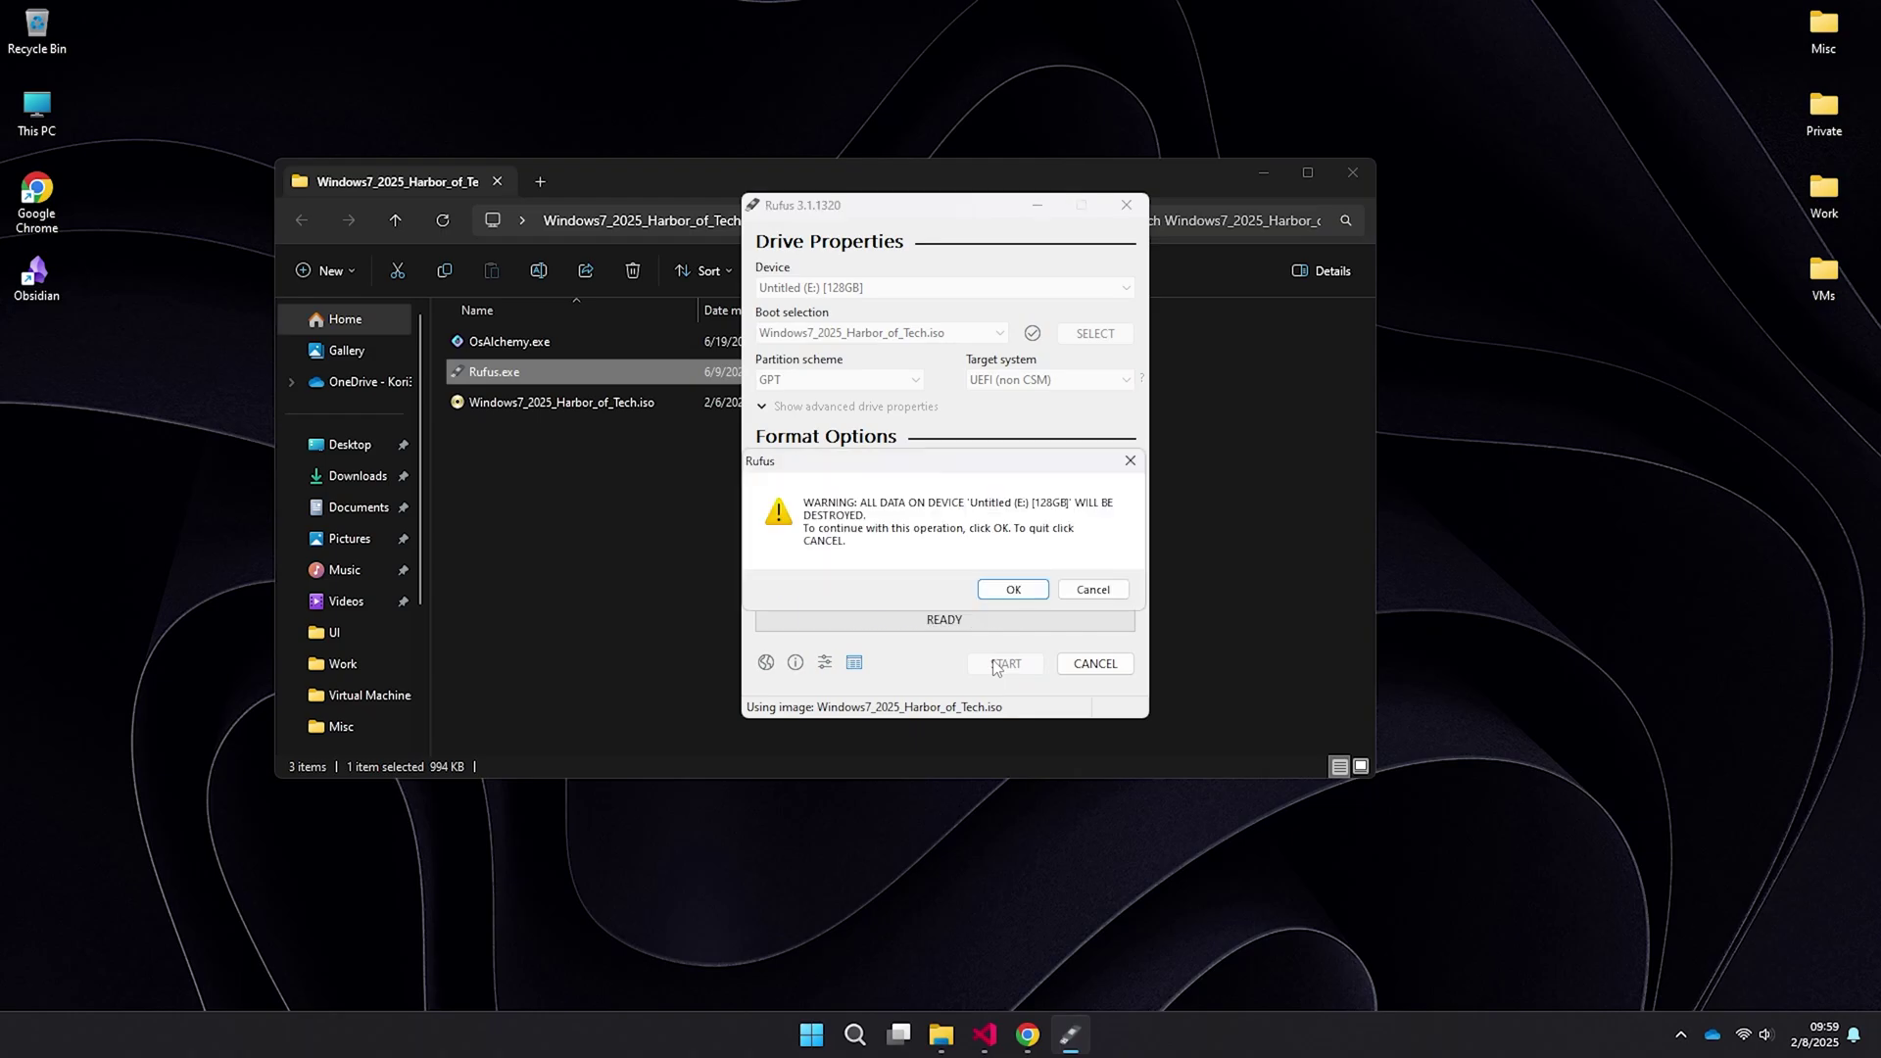
left_click(1015, 590)
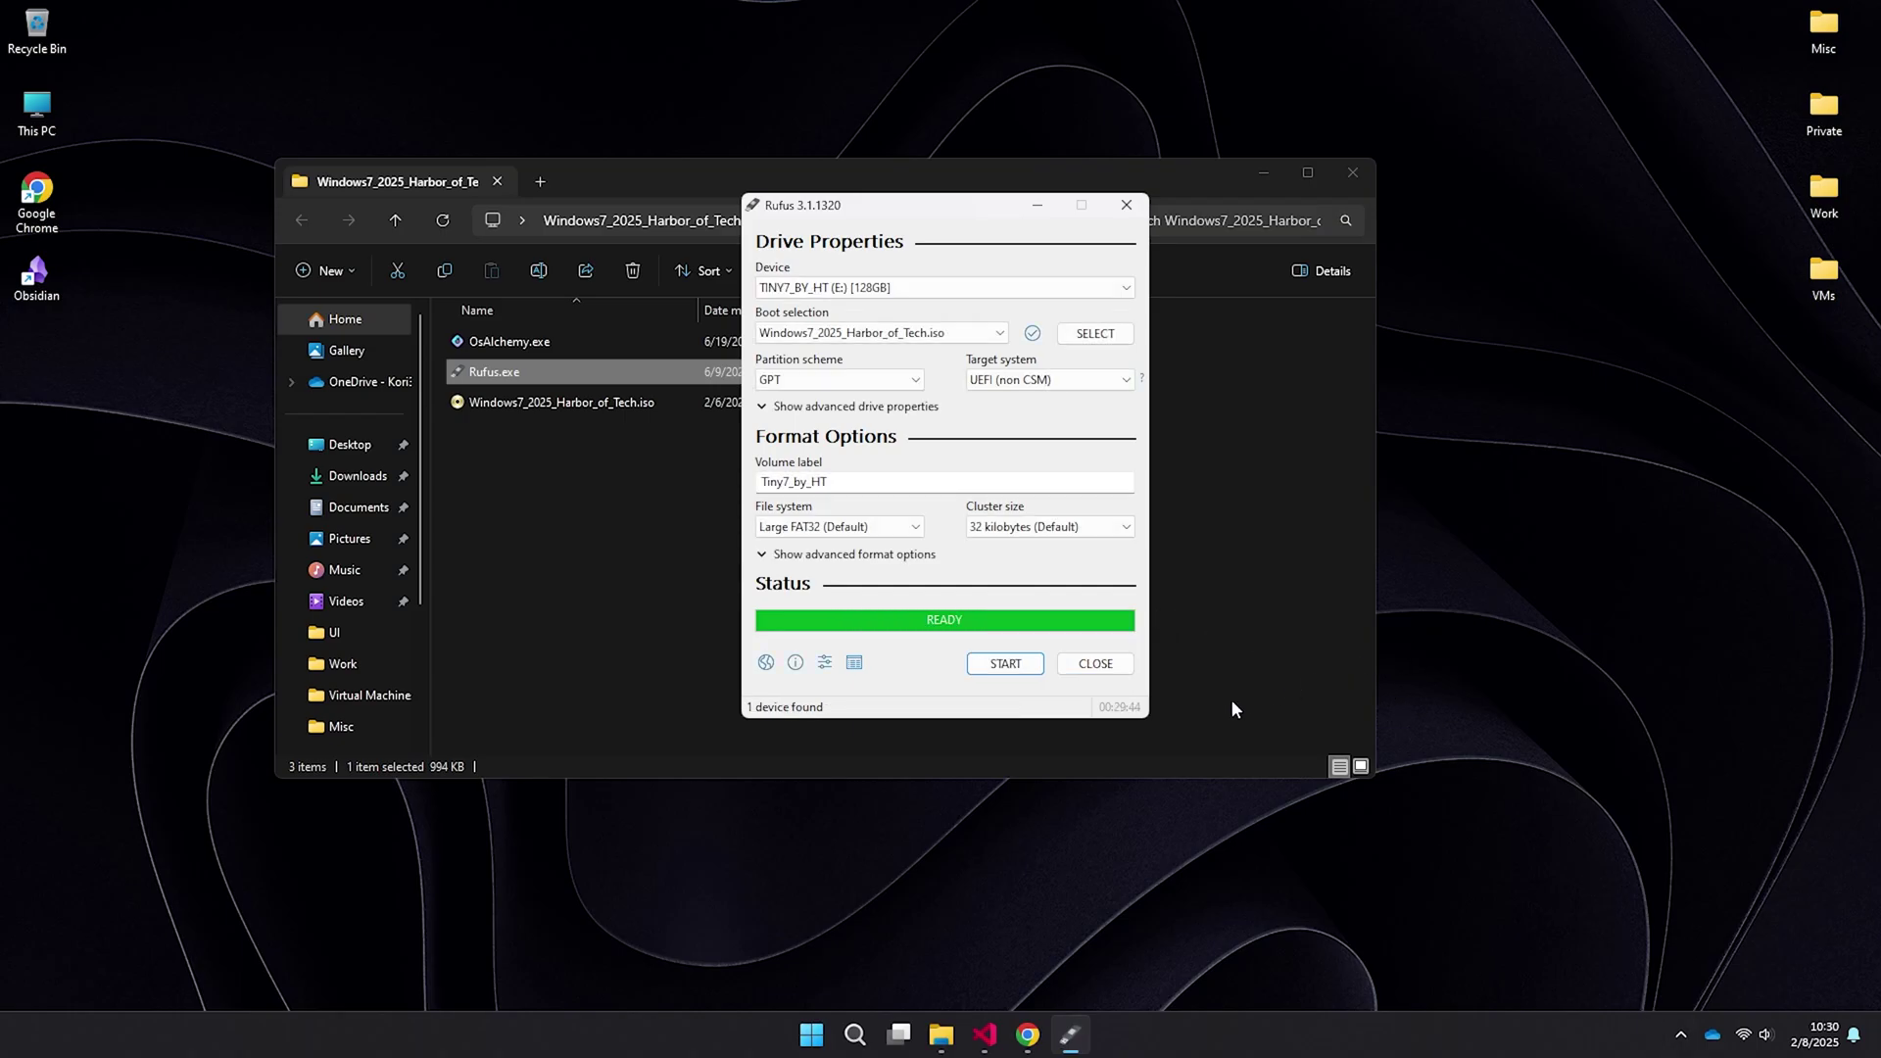
Close Rufus and start OSAlchemy with the Windows 7 ISO as the install source
left_click(1074, 664)
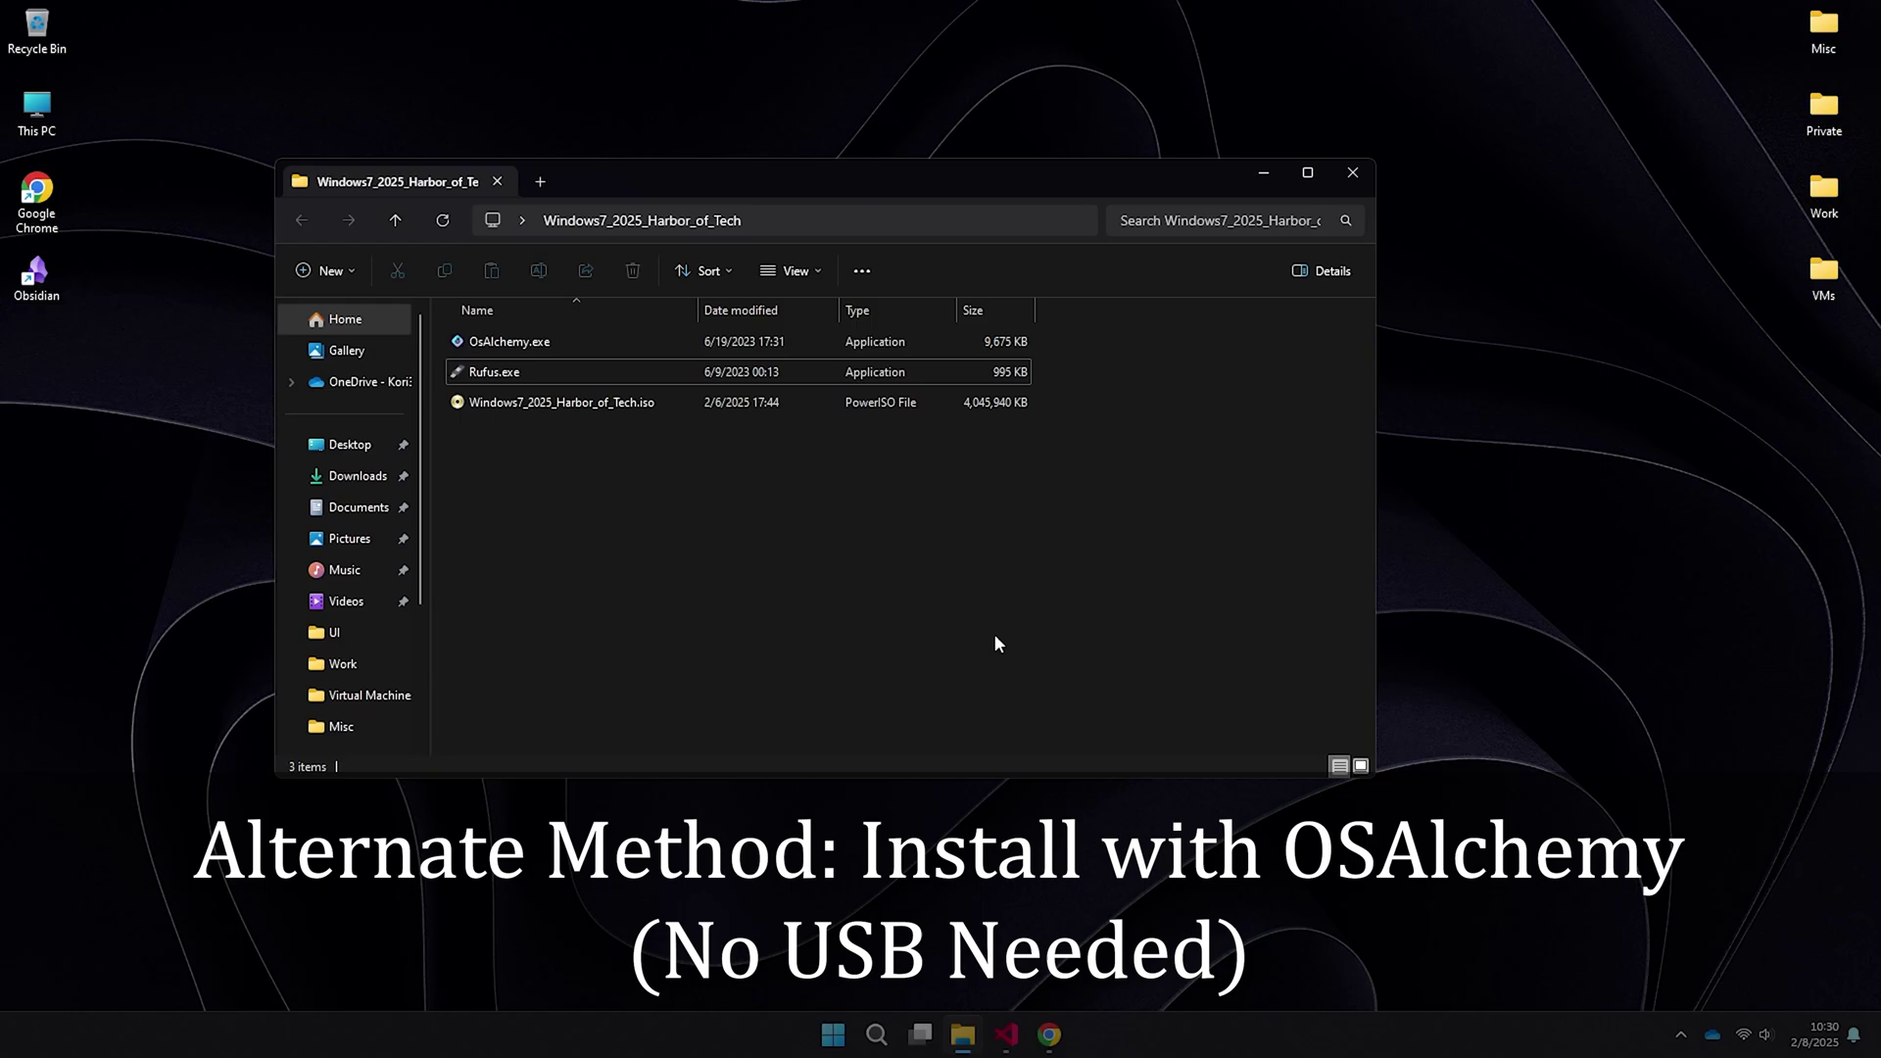
double_click(591, 339)
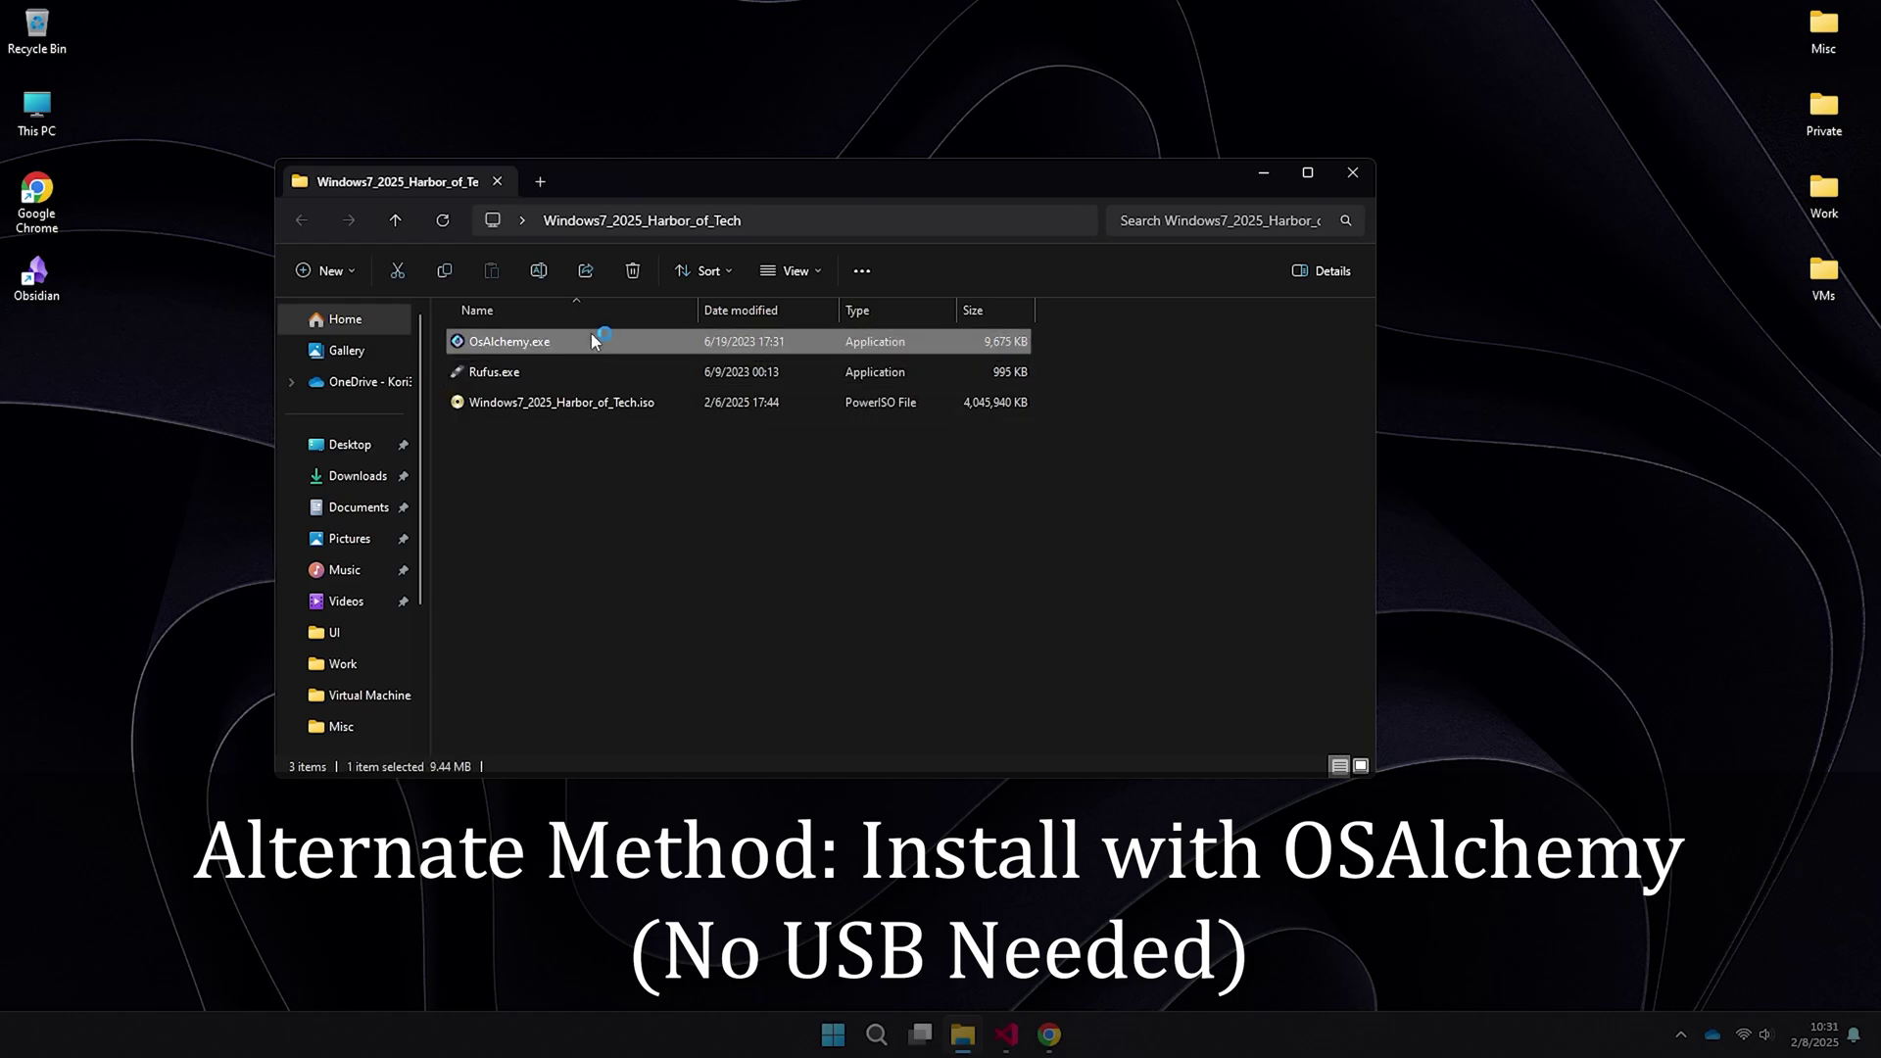
key("Return")
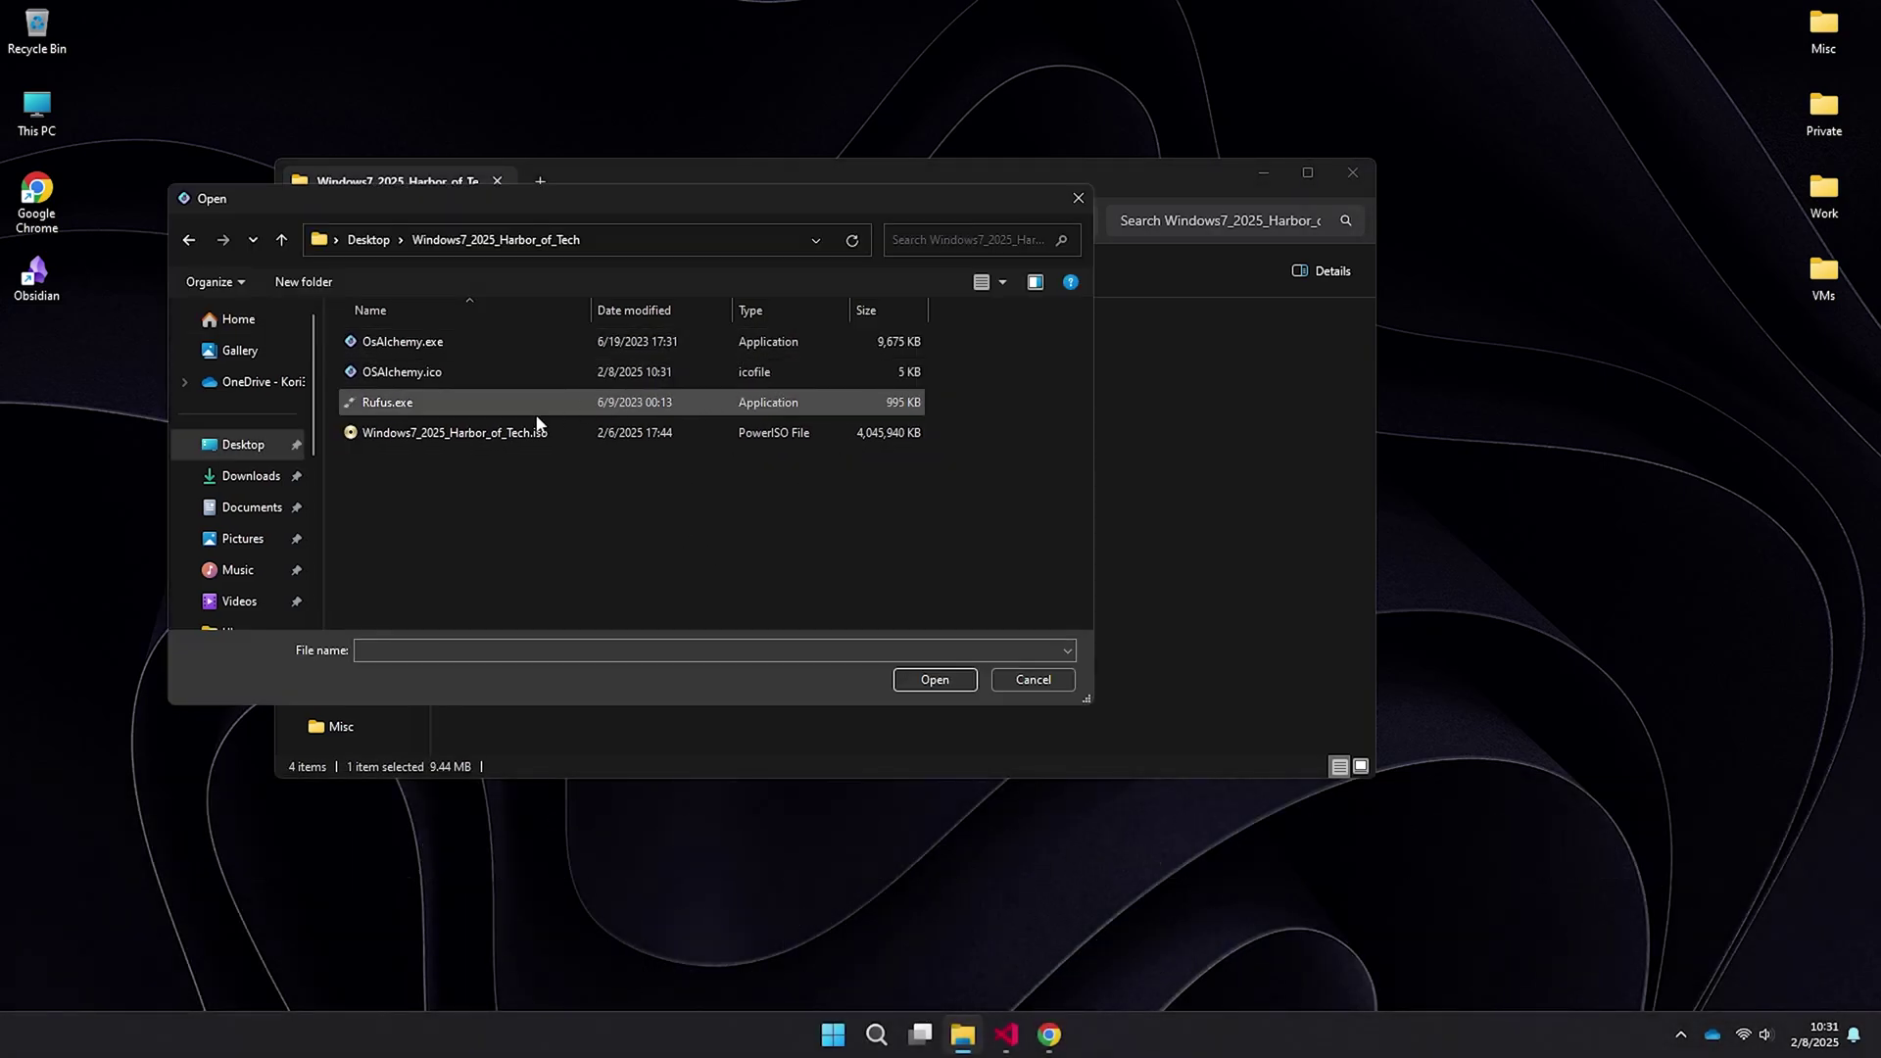
left_click(568, 432)
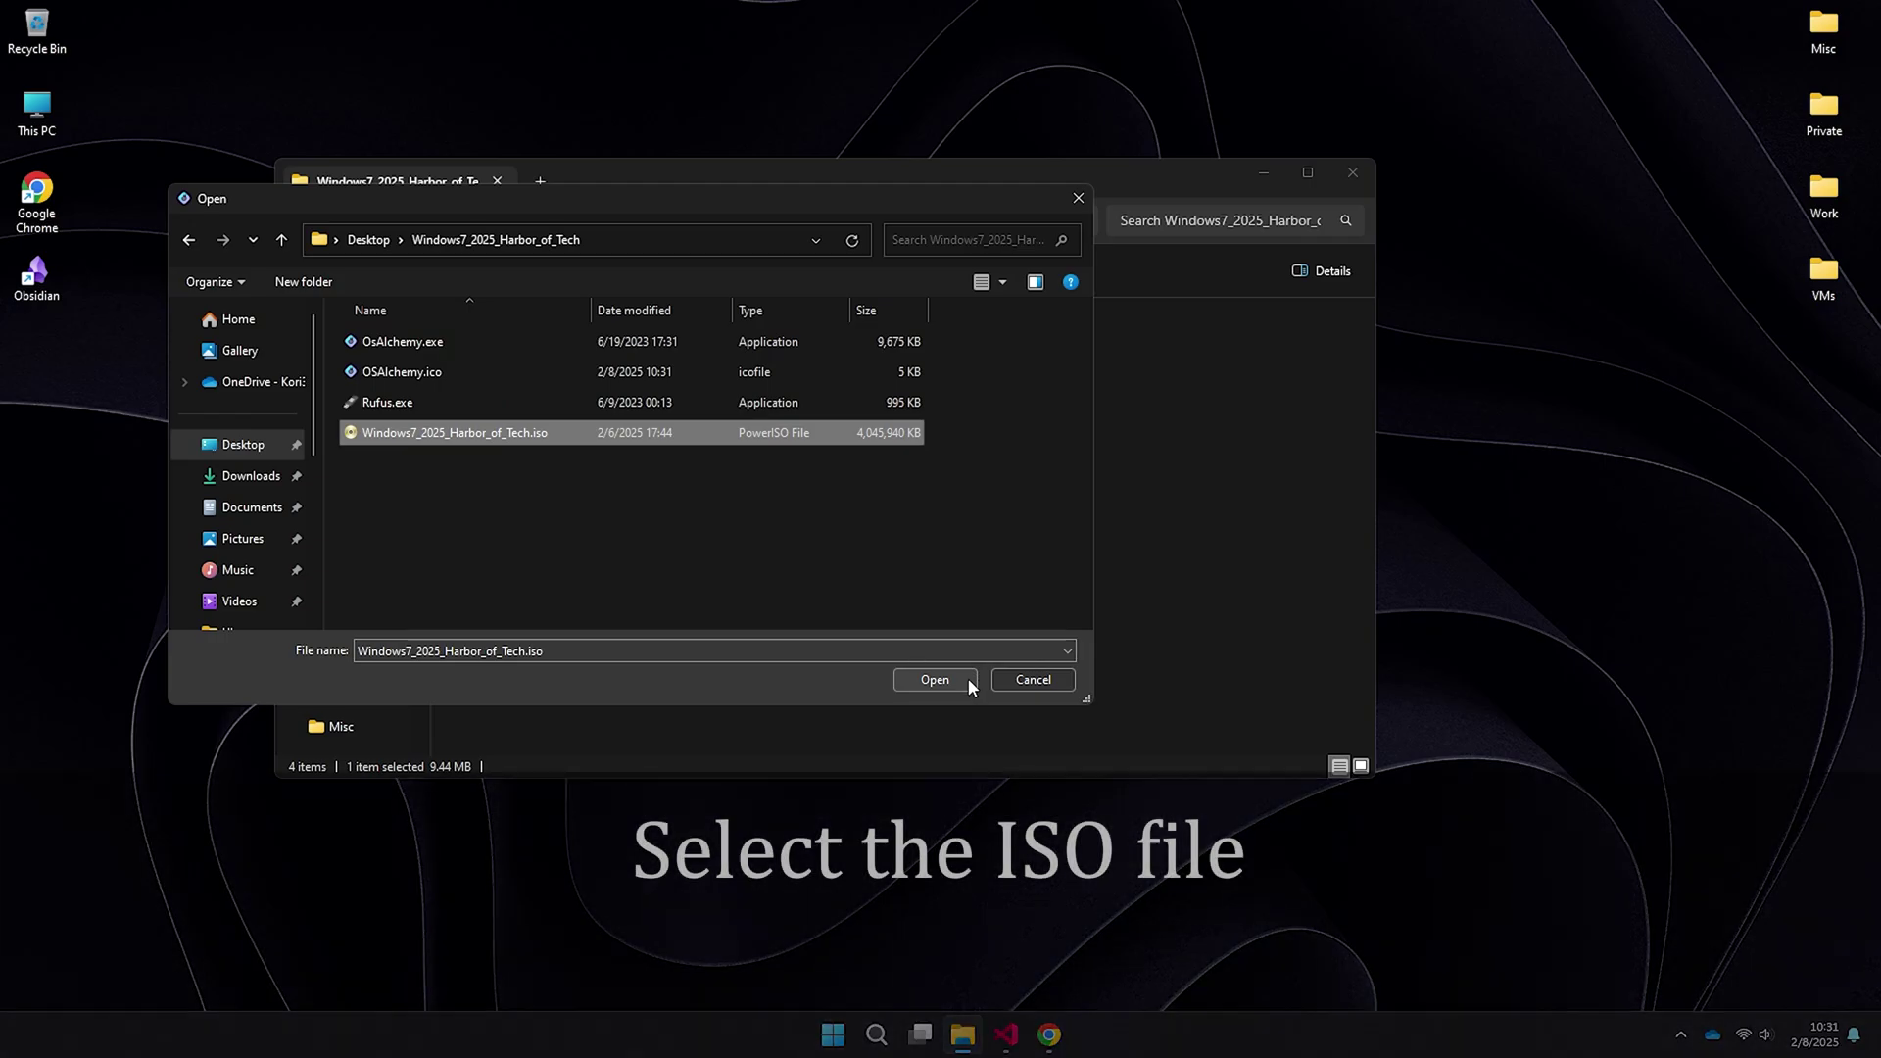
left_click(965, 678)
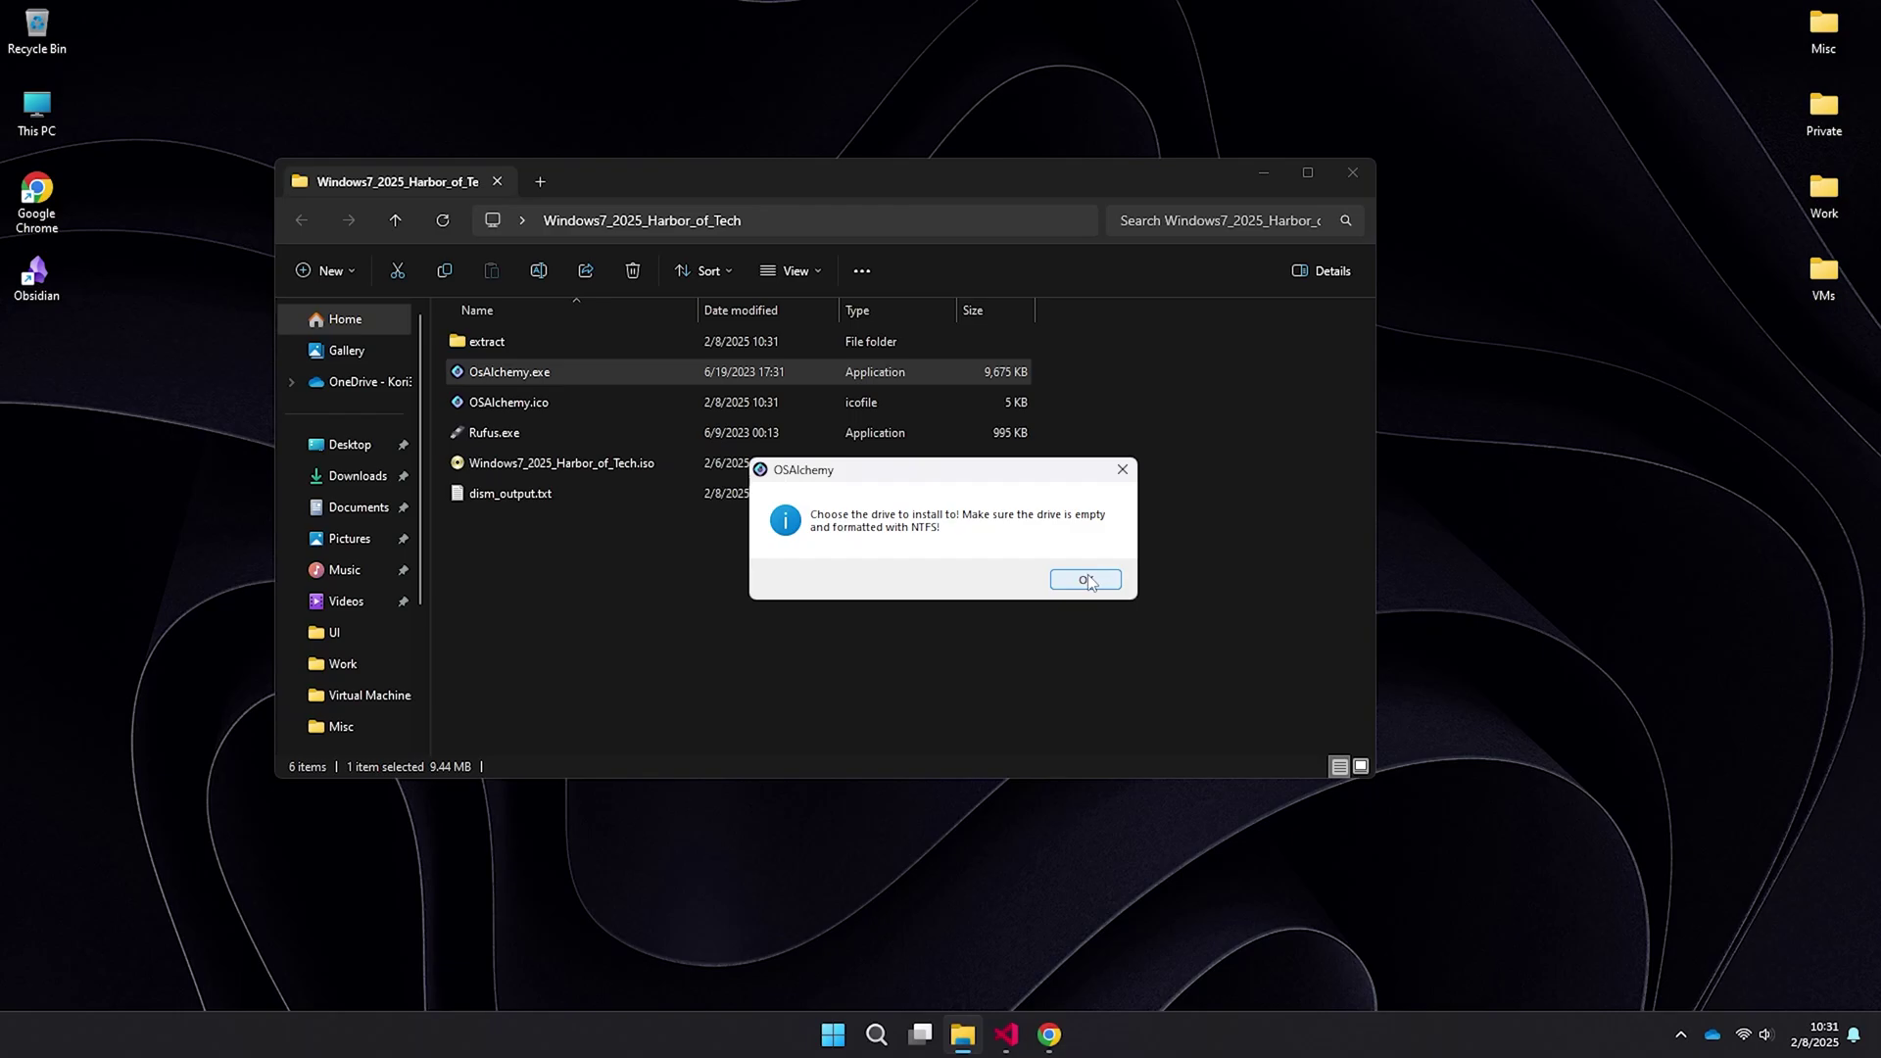
Choose a non-system drive under This PC for the dual-boot install and acknowledge its success
left_click(1087, 580)
scroll(243, 499, "down", 3)
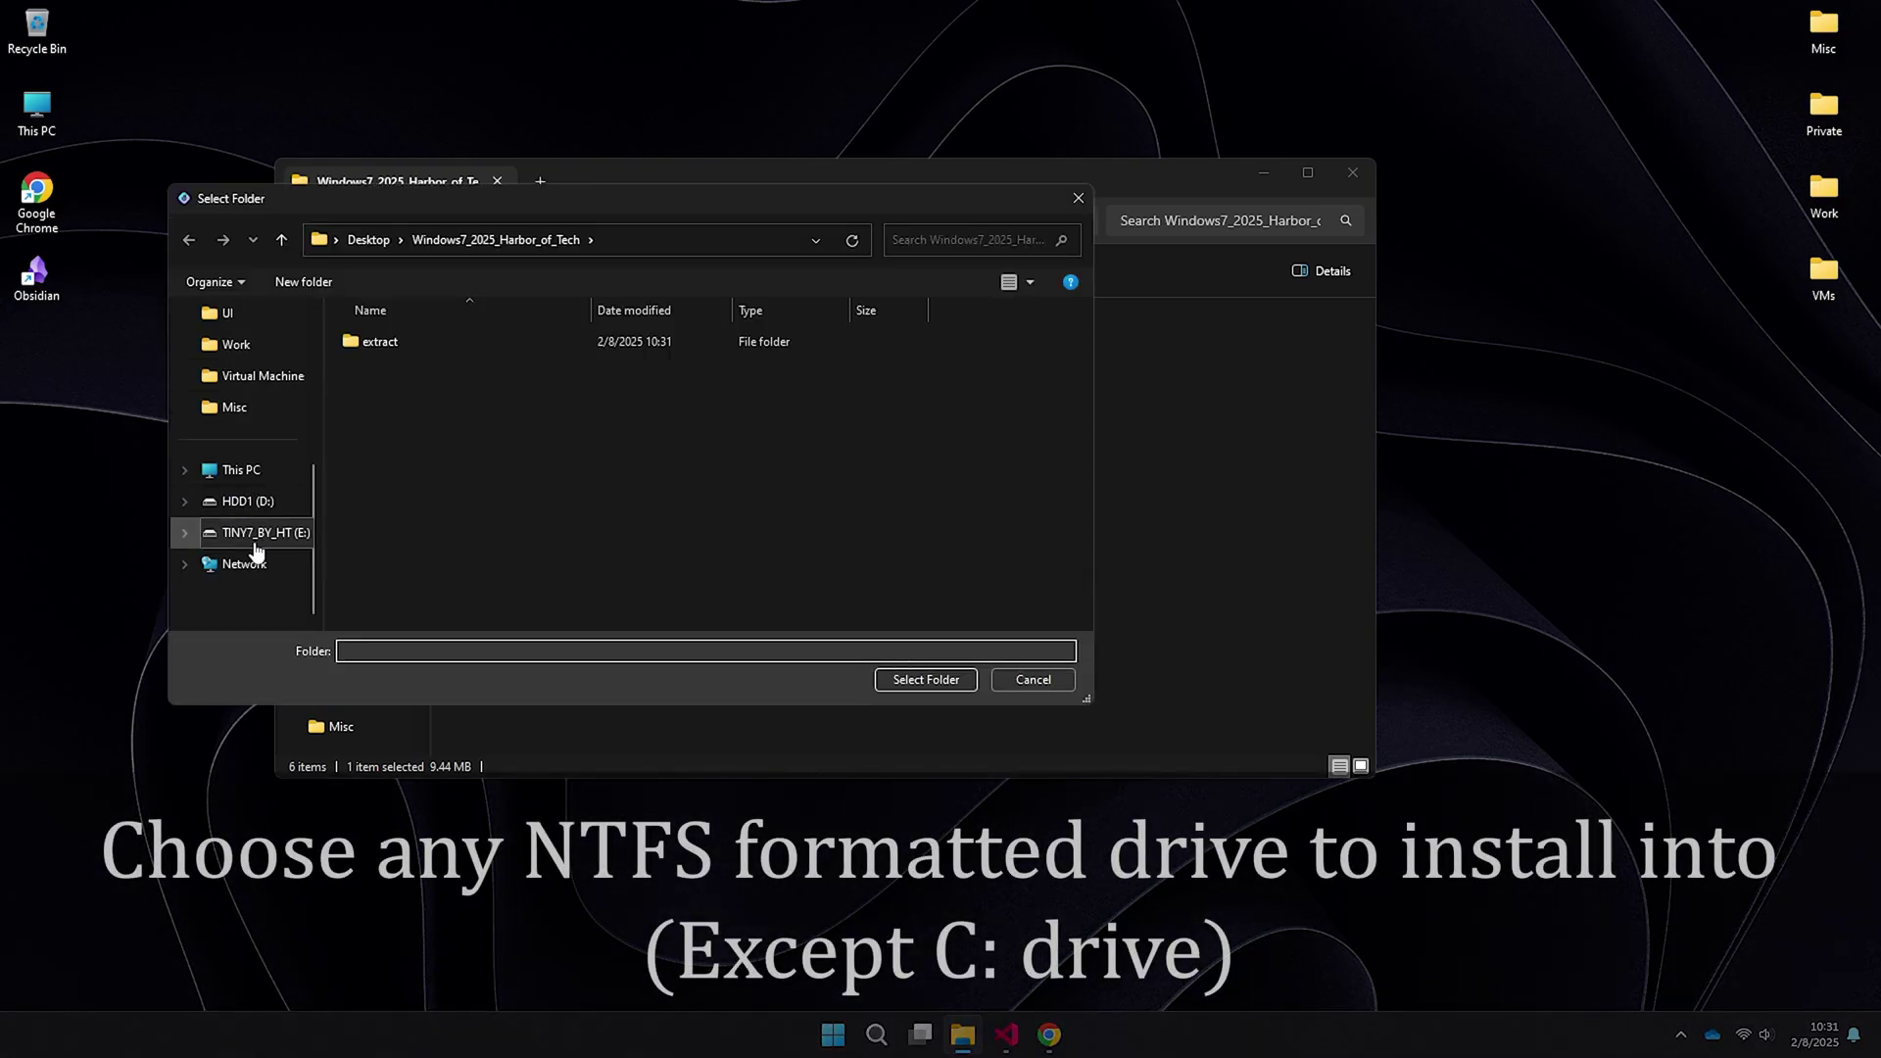
left_click(240, 469)
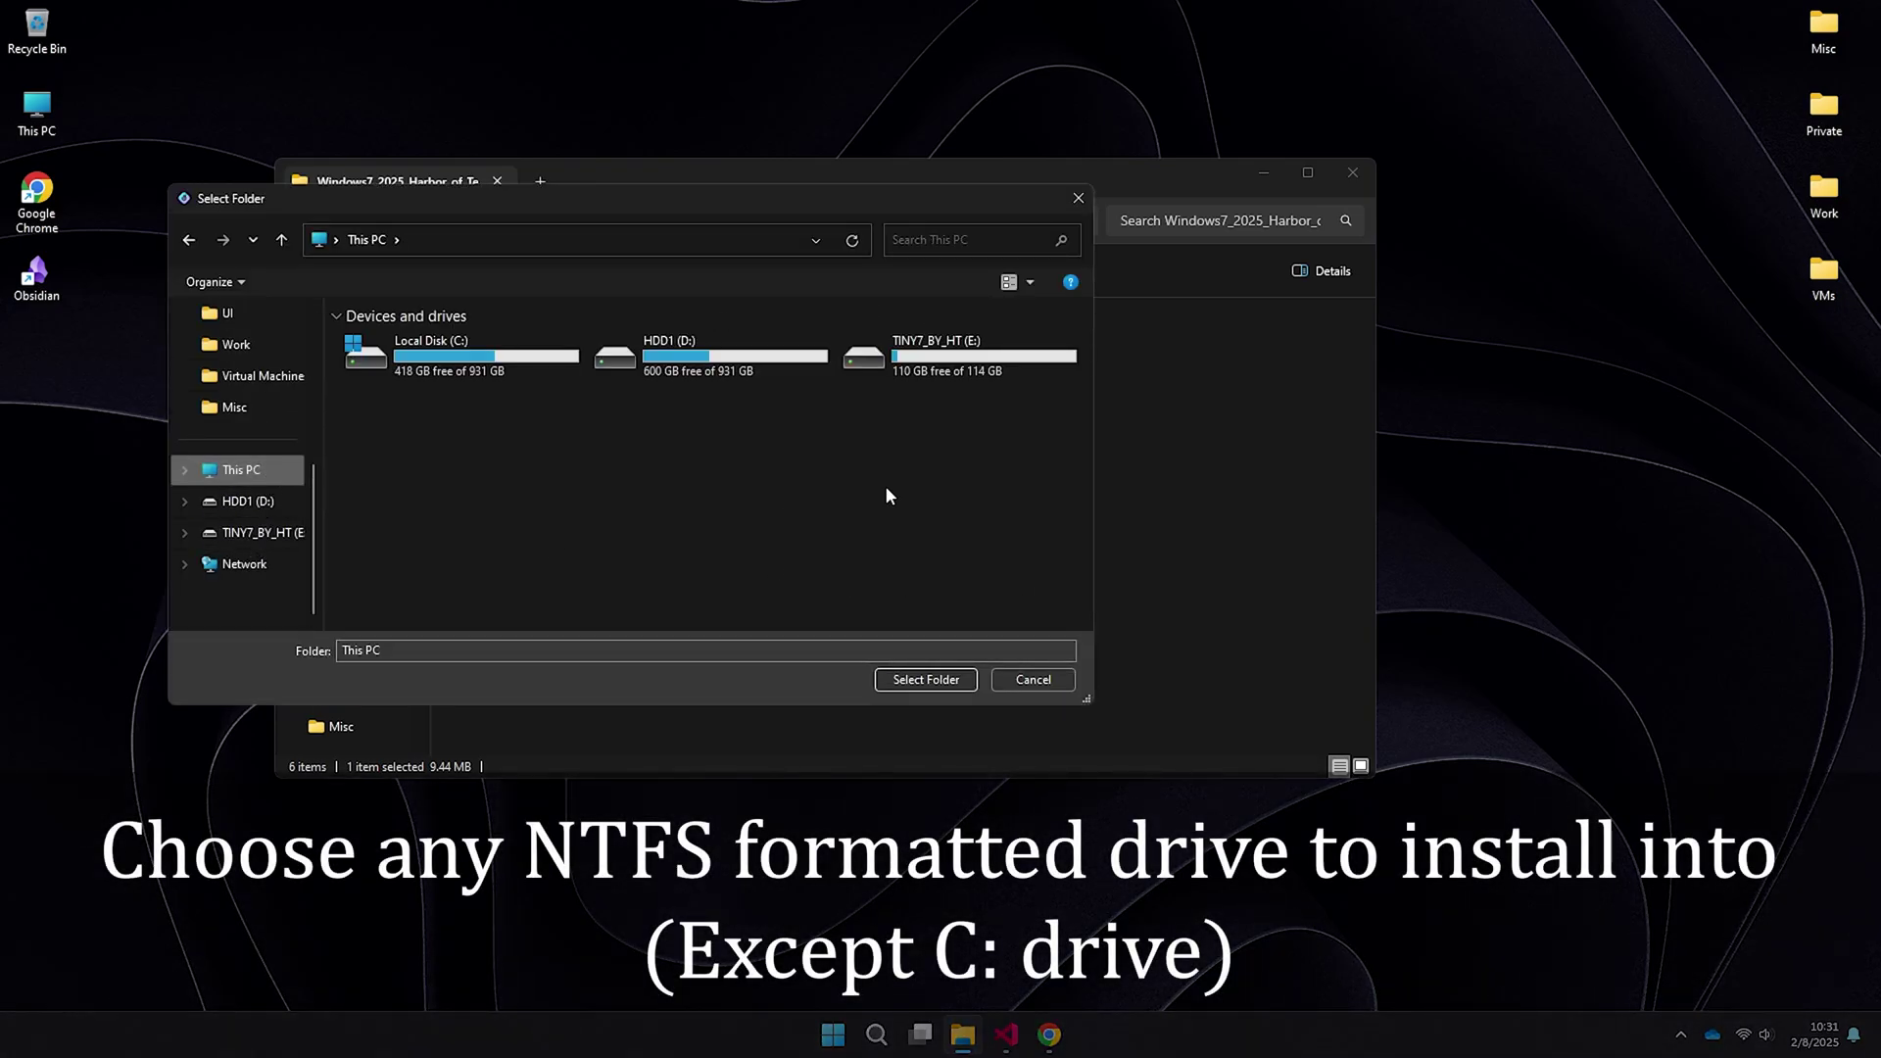
double_click(958, 354)
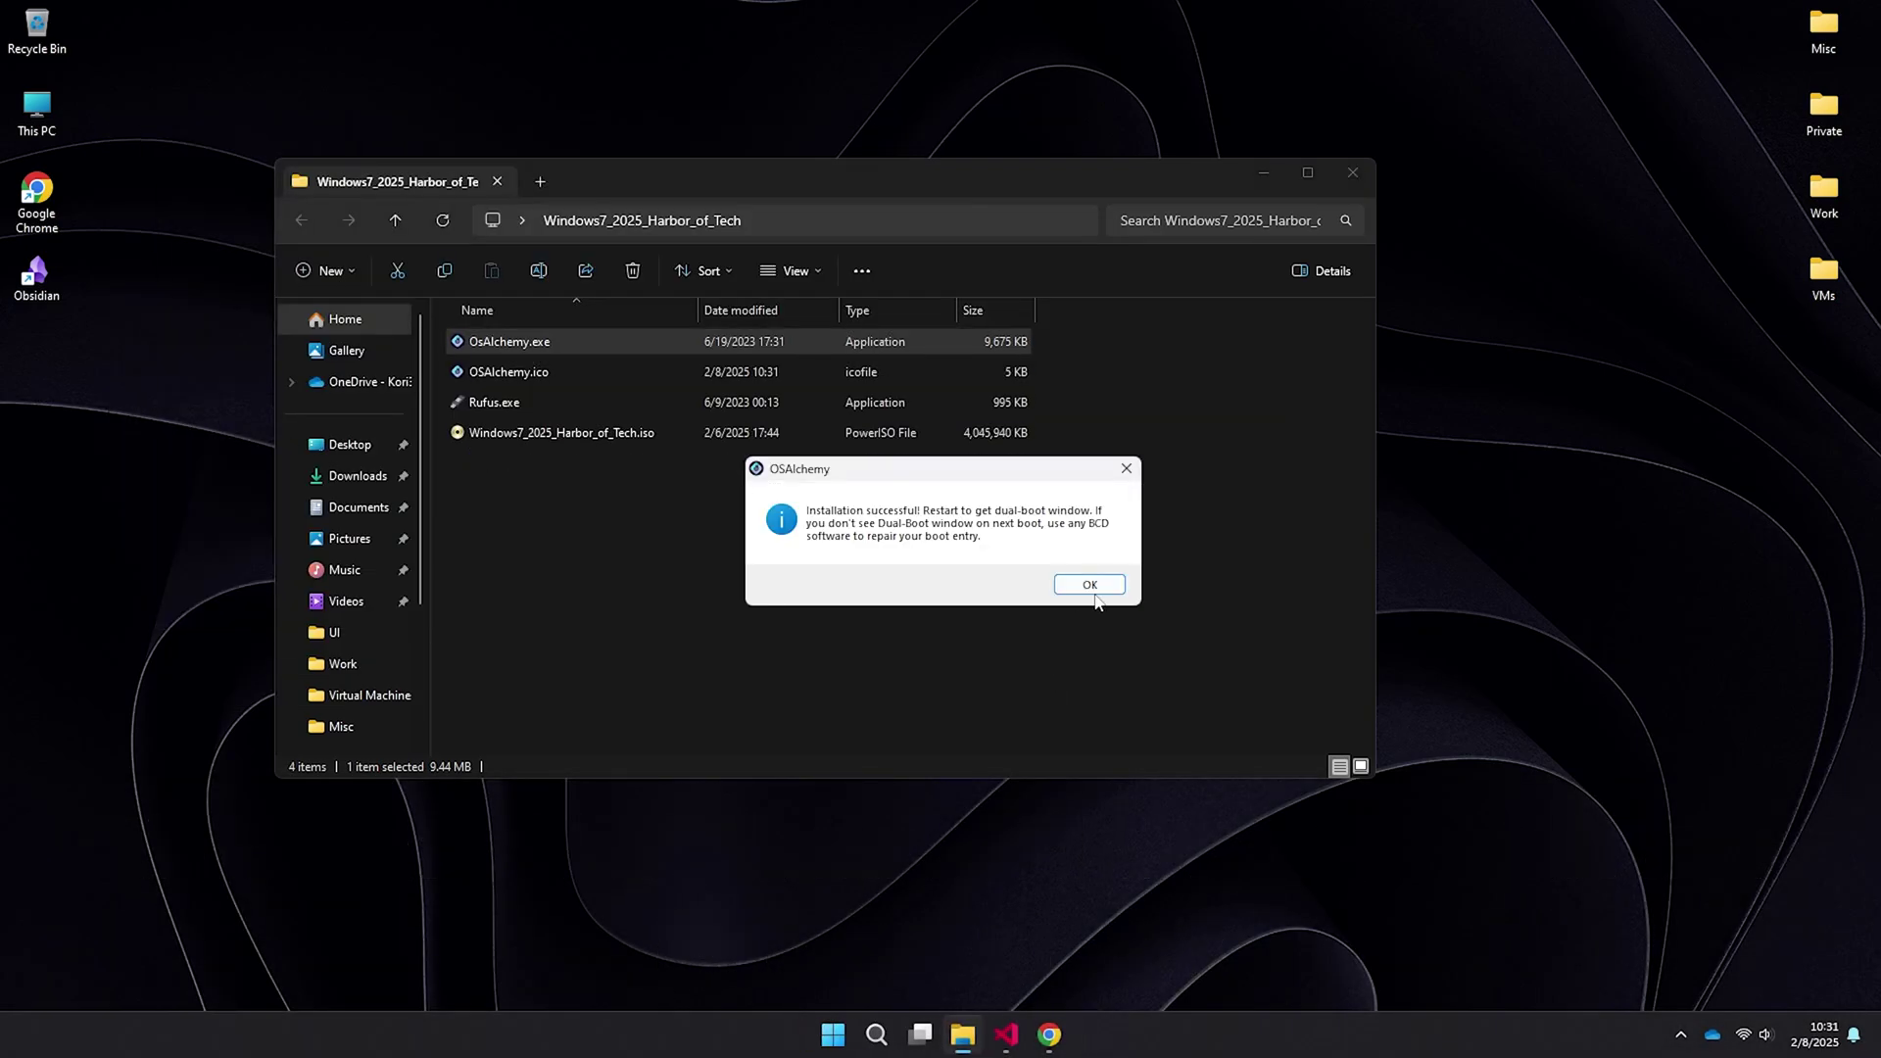
left_click(1101, 580)
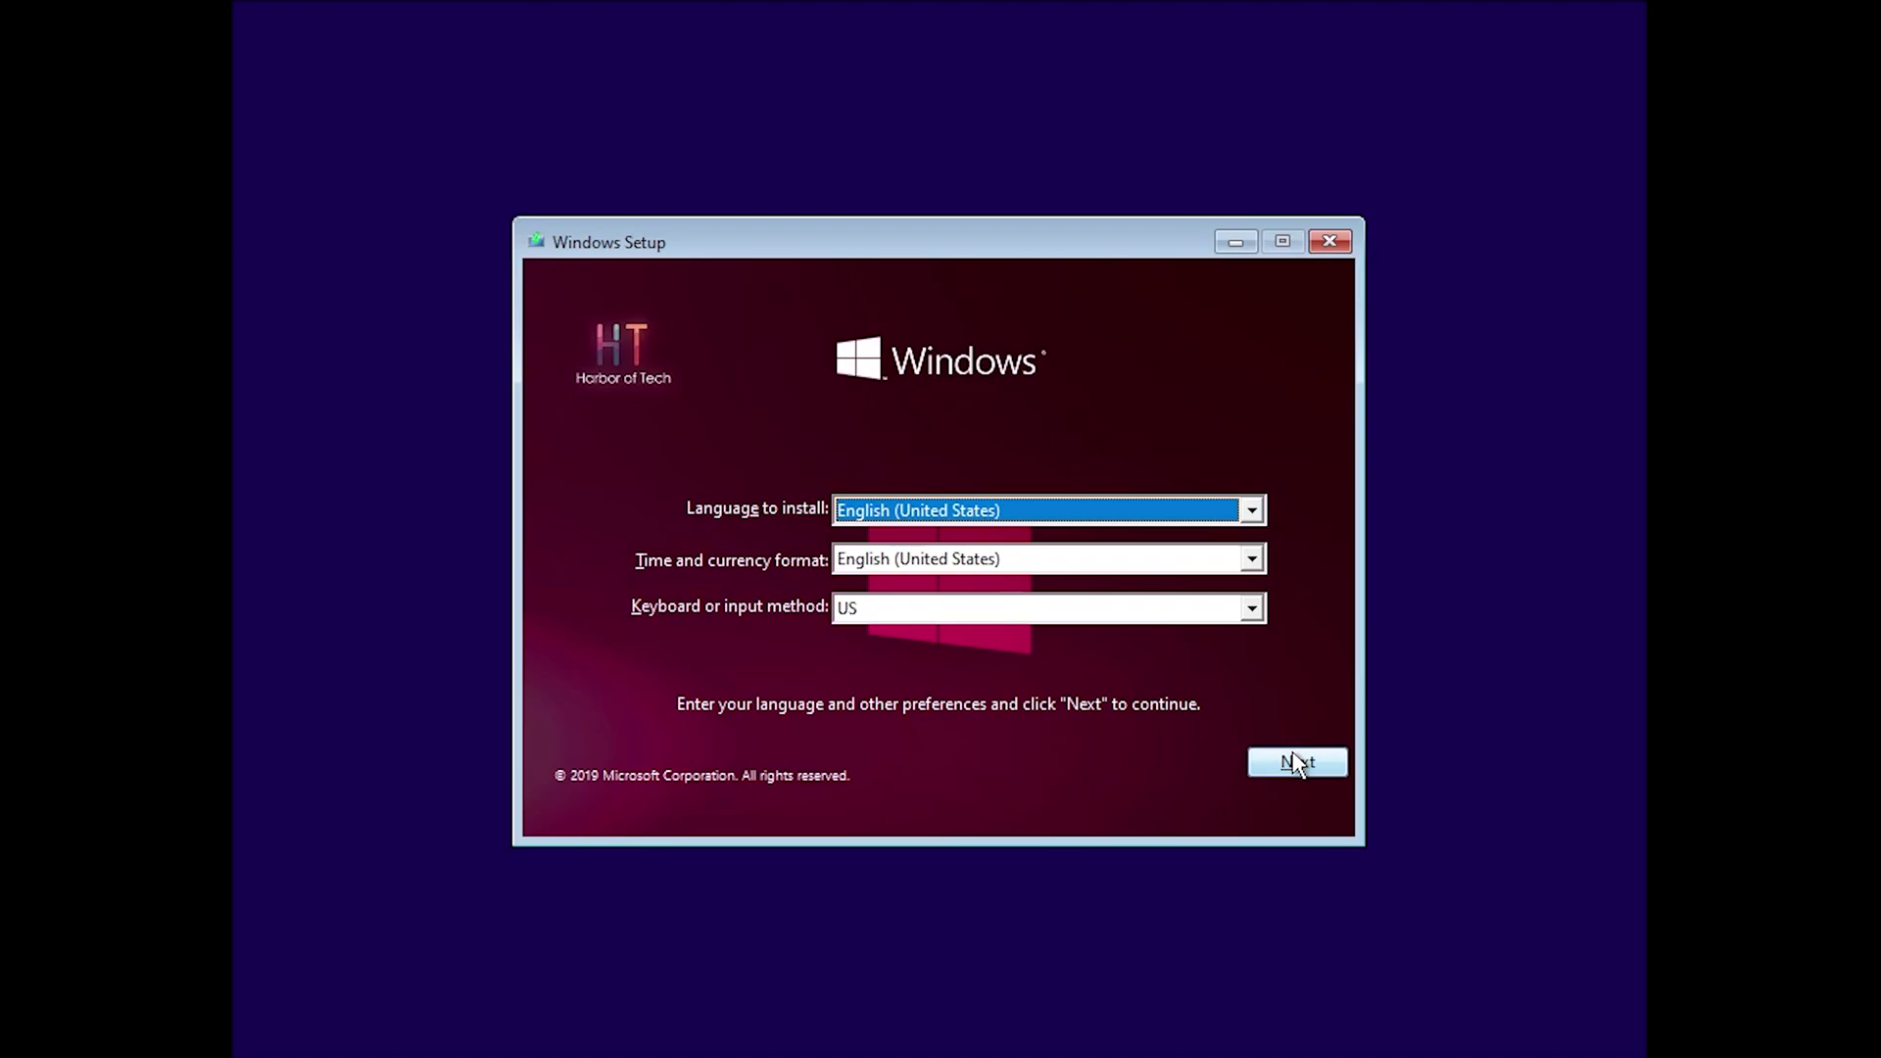
Continue setup without a product key and accept the license terms
left_click(1302, 765)
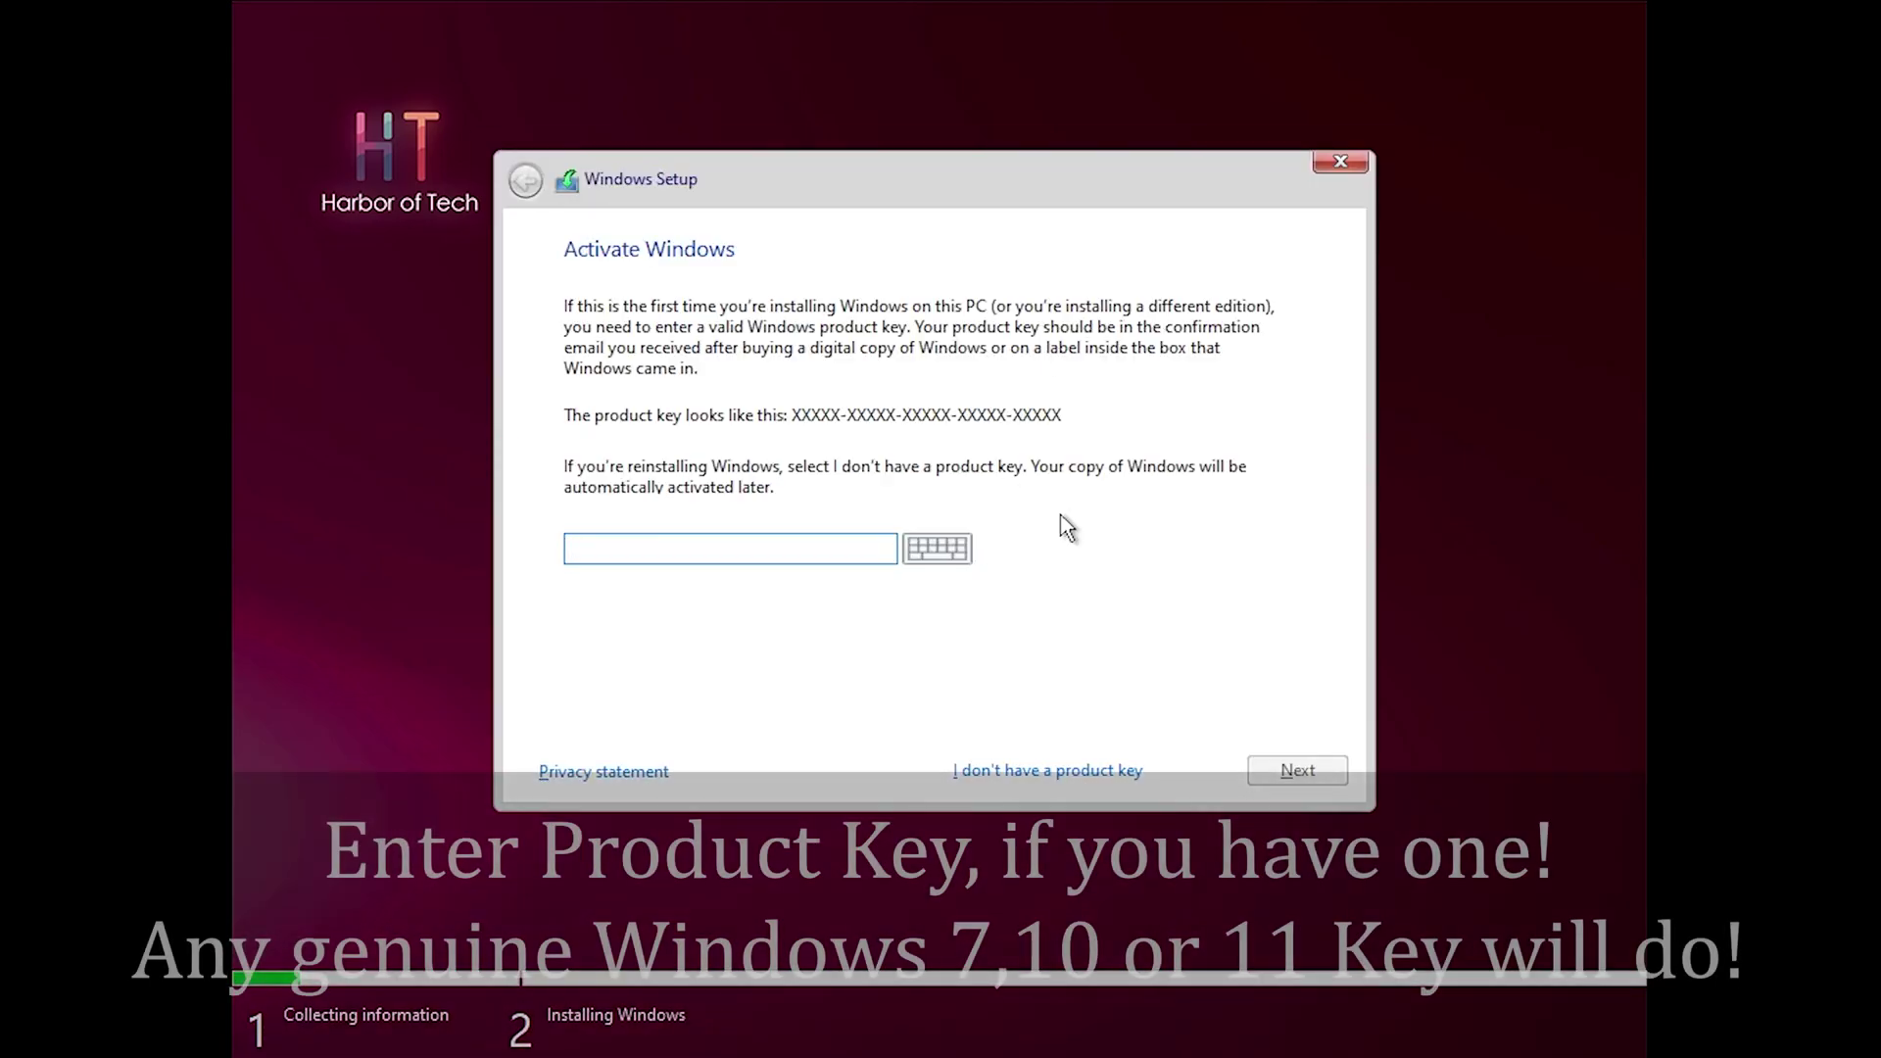
left_click(1067, 769)
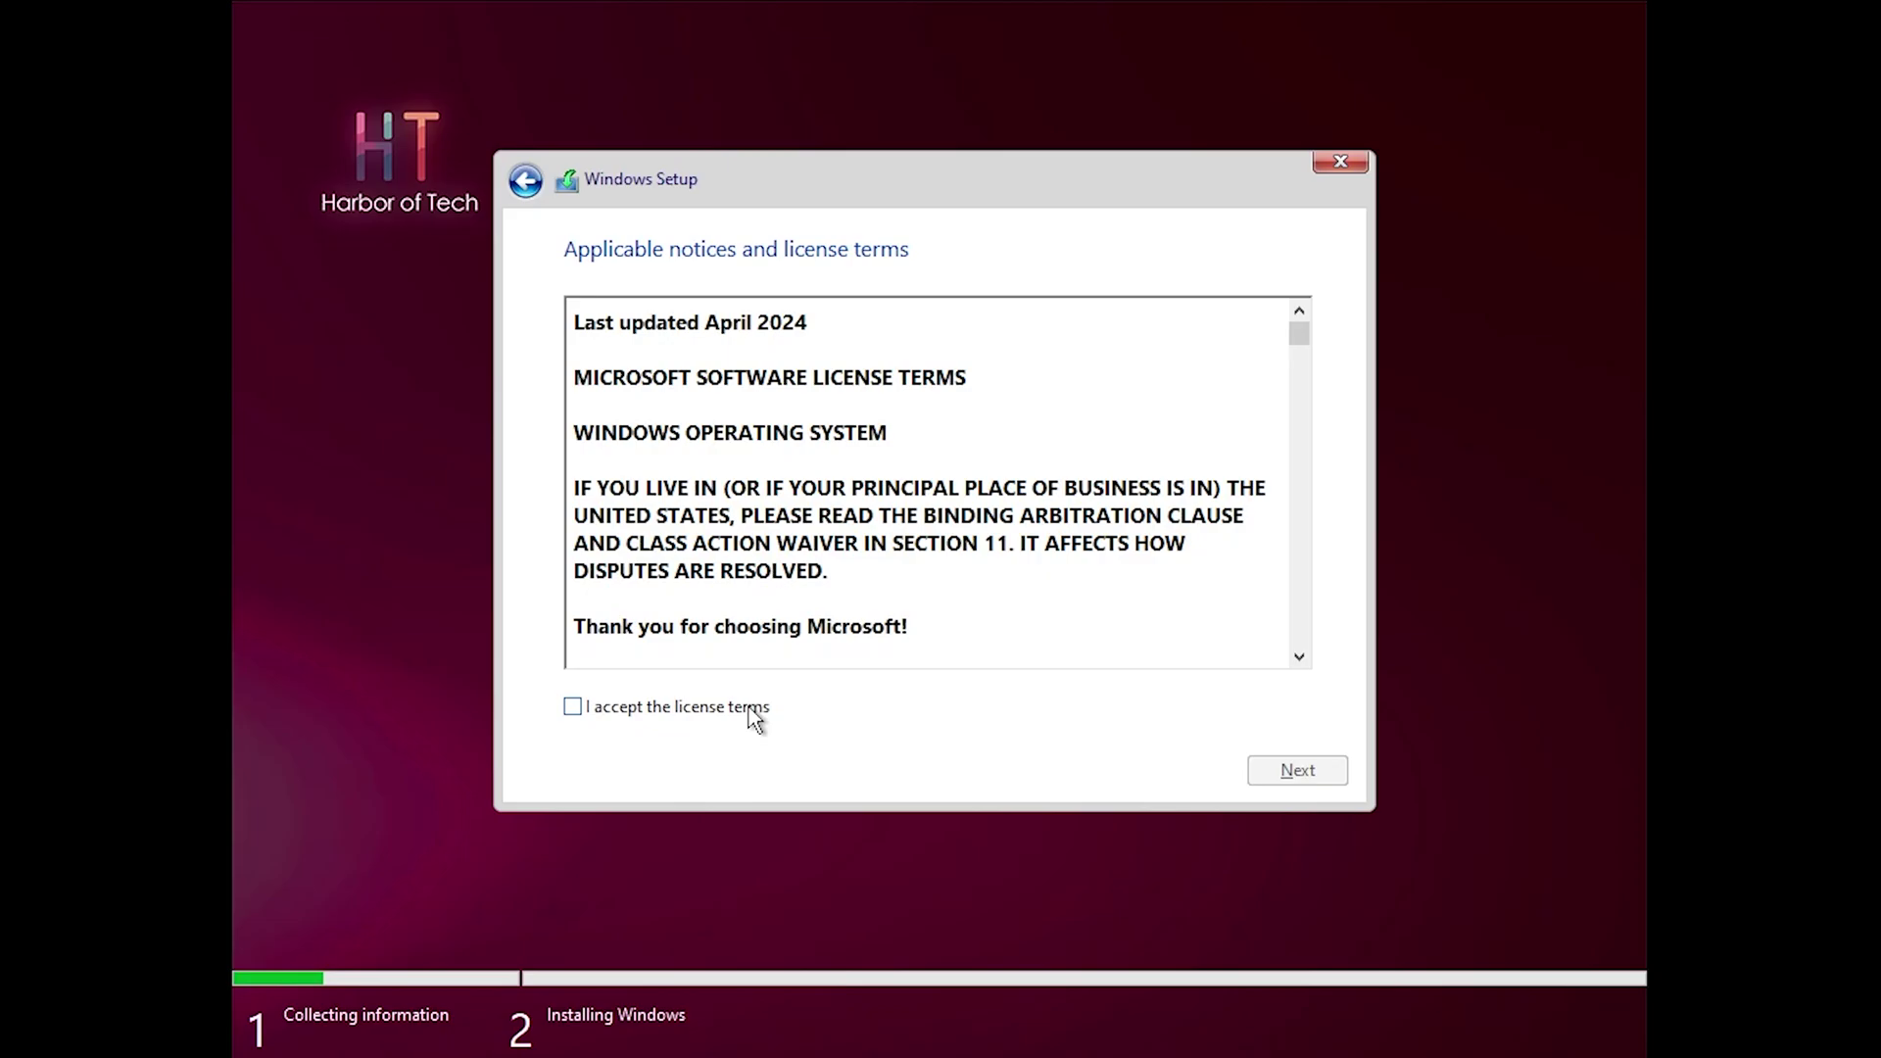
left_click(575, 706)
left_click(1299, 772)
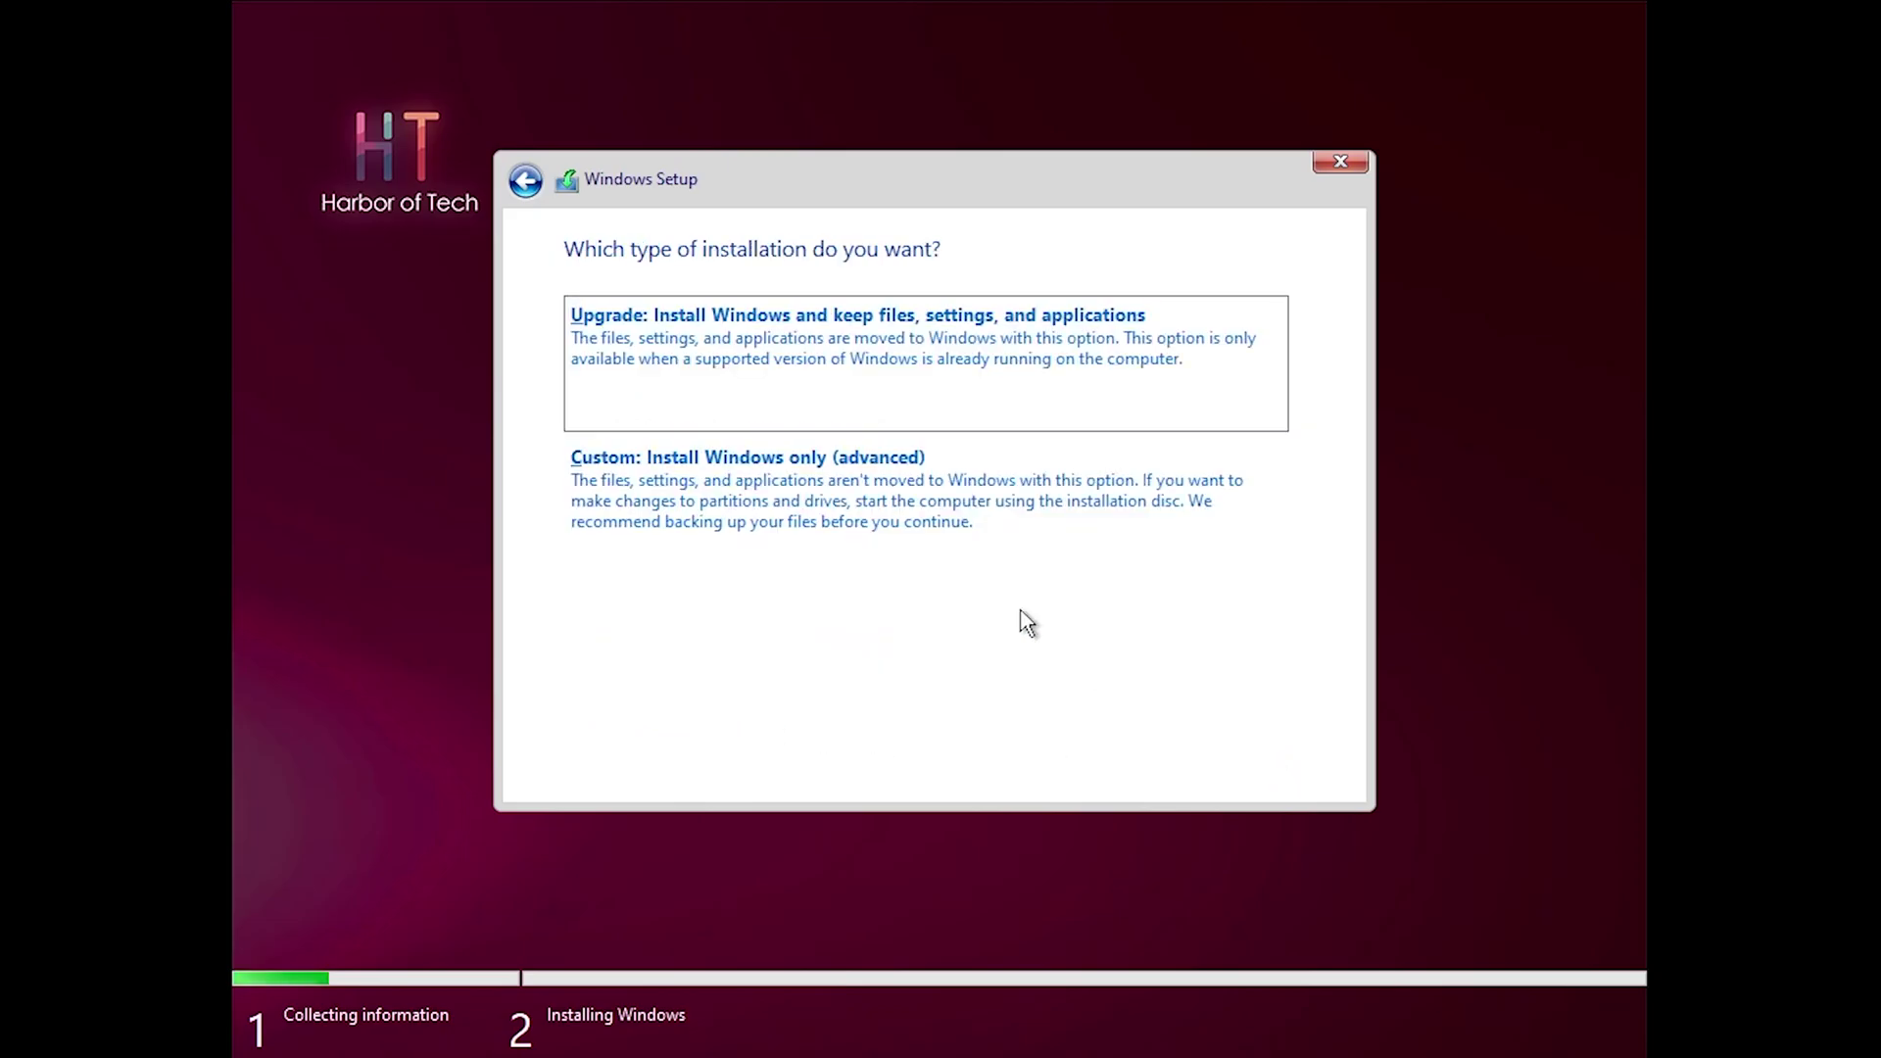
Choose a custom install and delete Drive 0's Partitions 3, 2 and 1
left_click(988, 540)
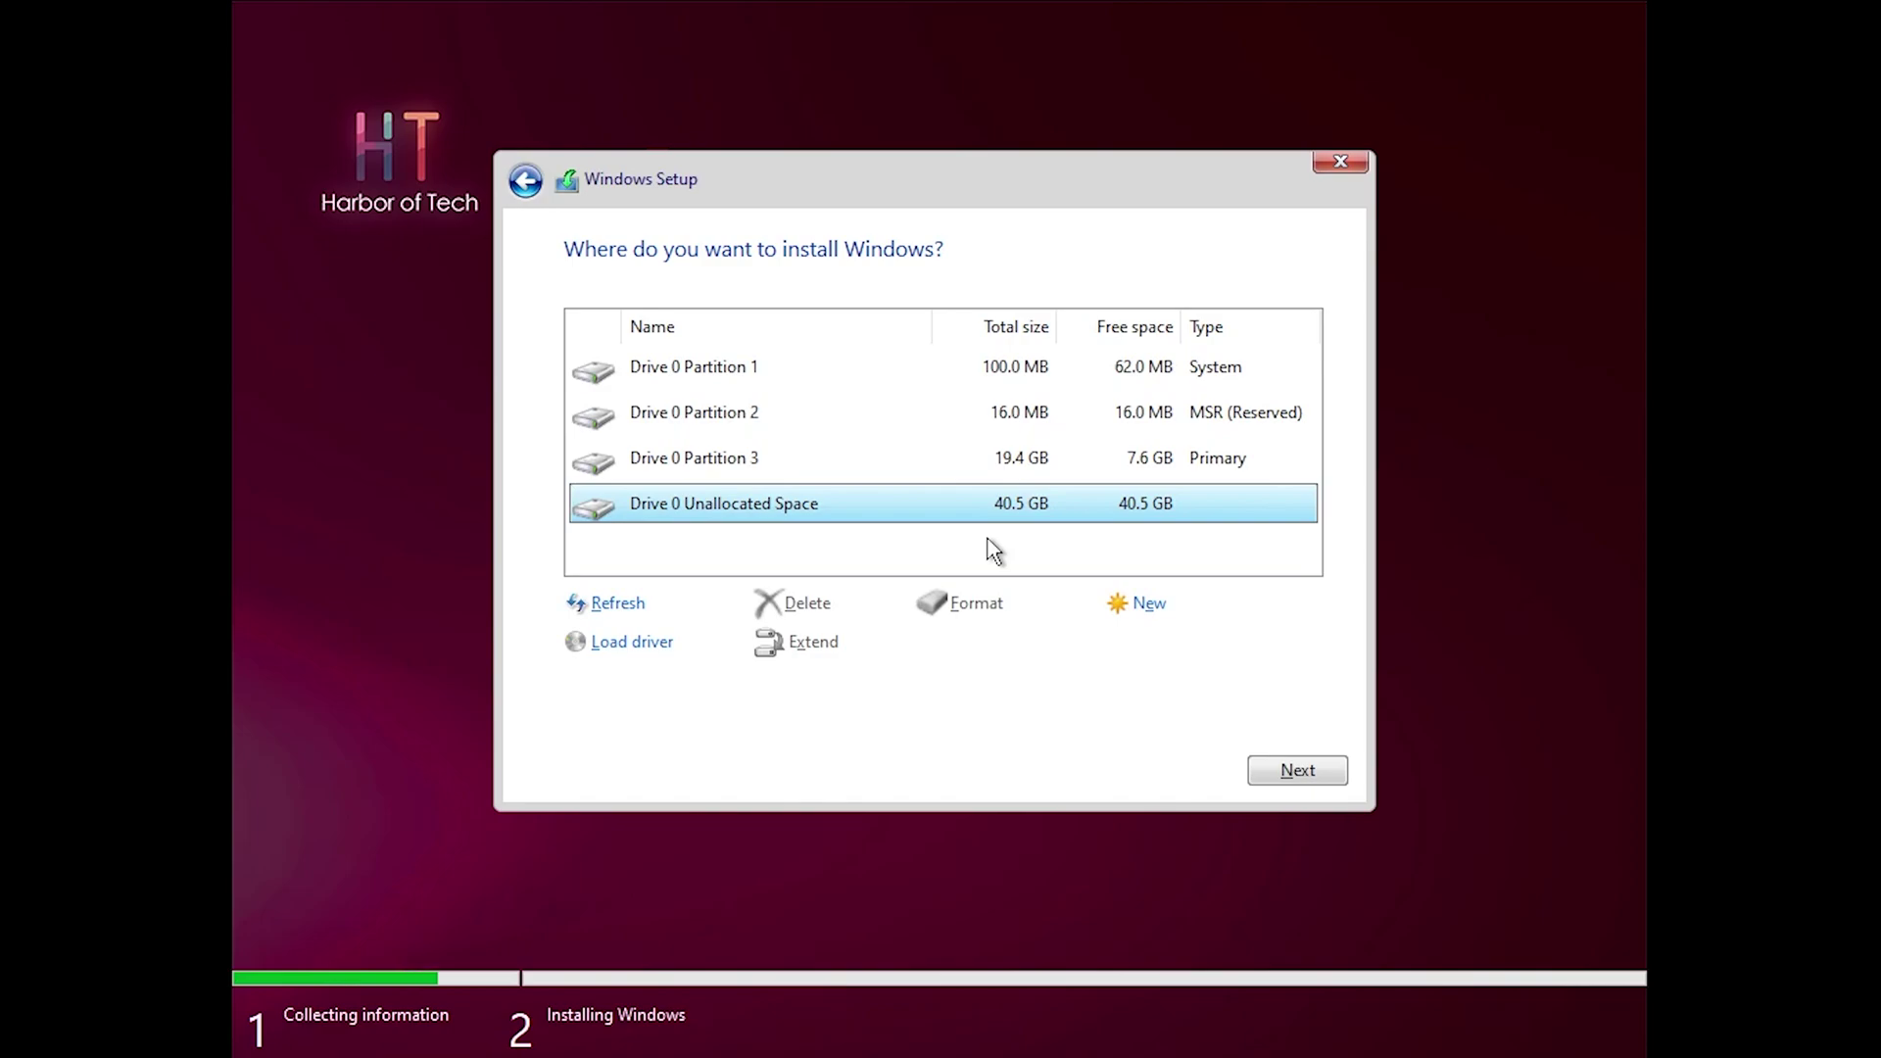
left_click(1096, 466)
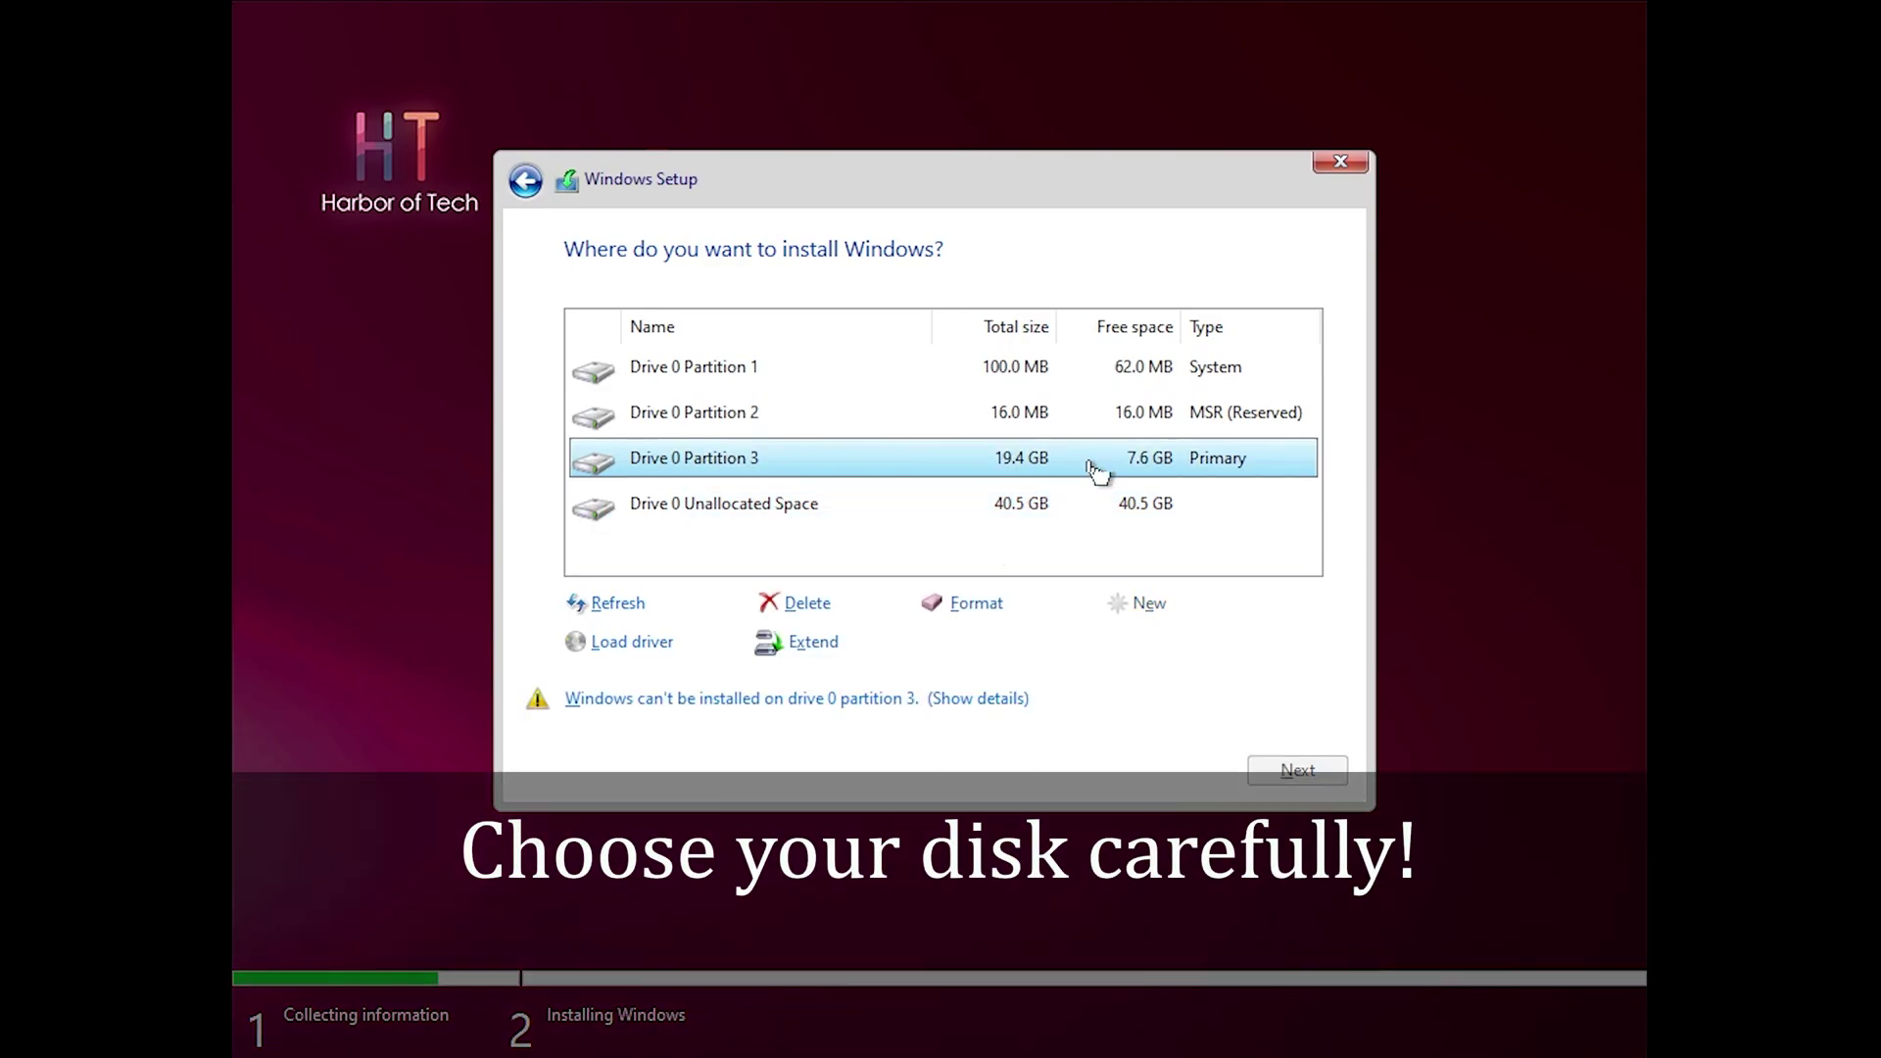
left_click(806, 603)
left_click(1098, 648)
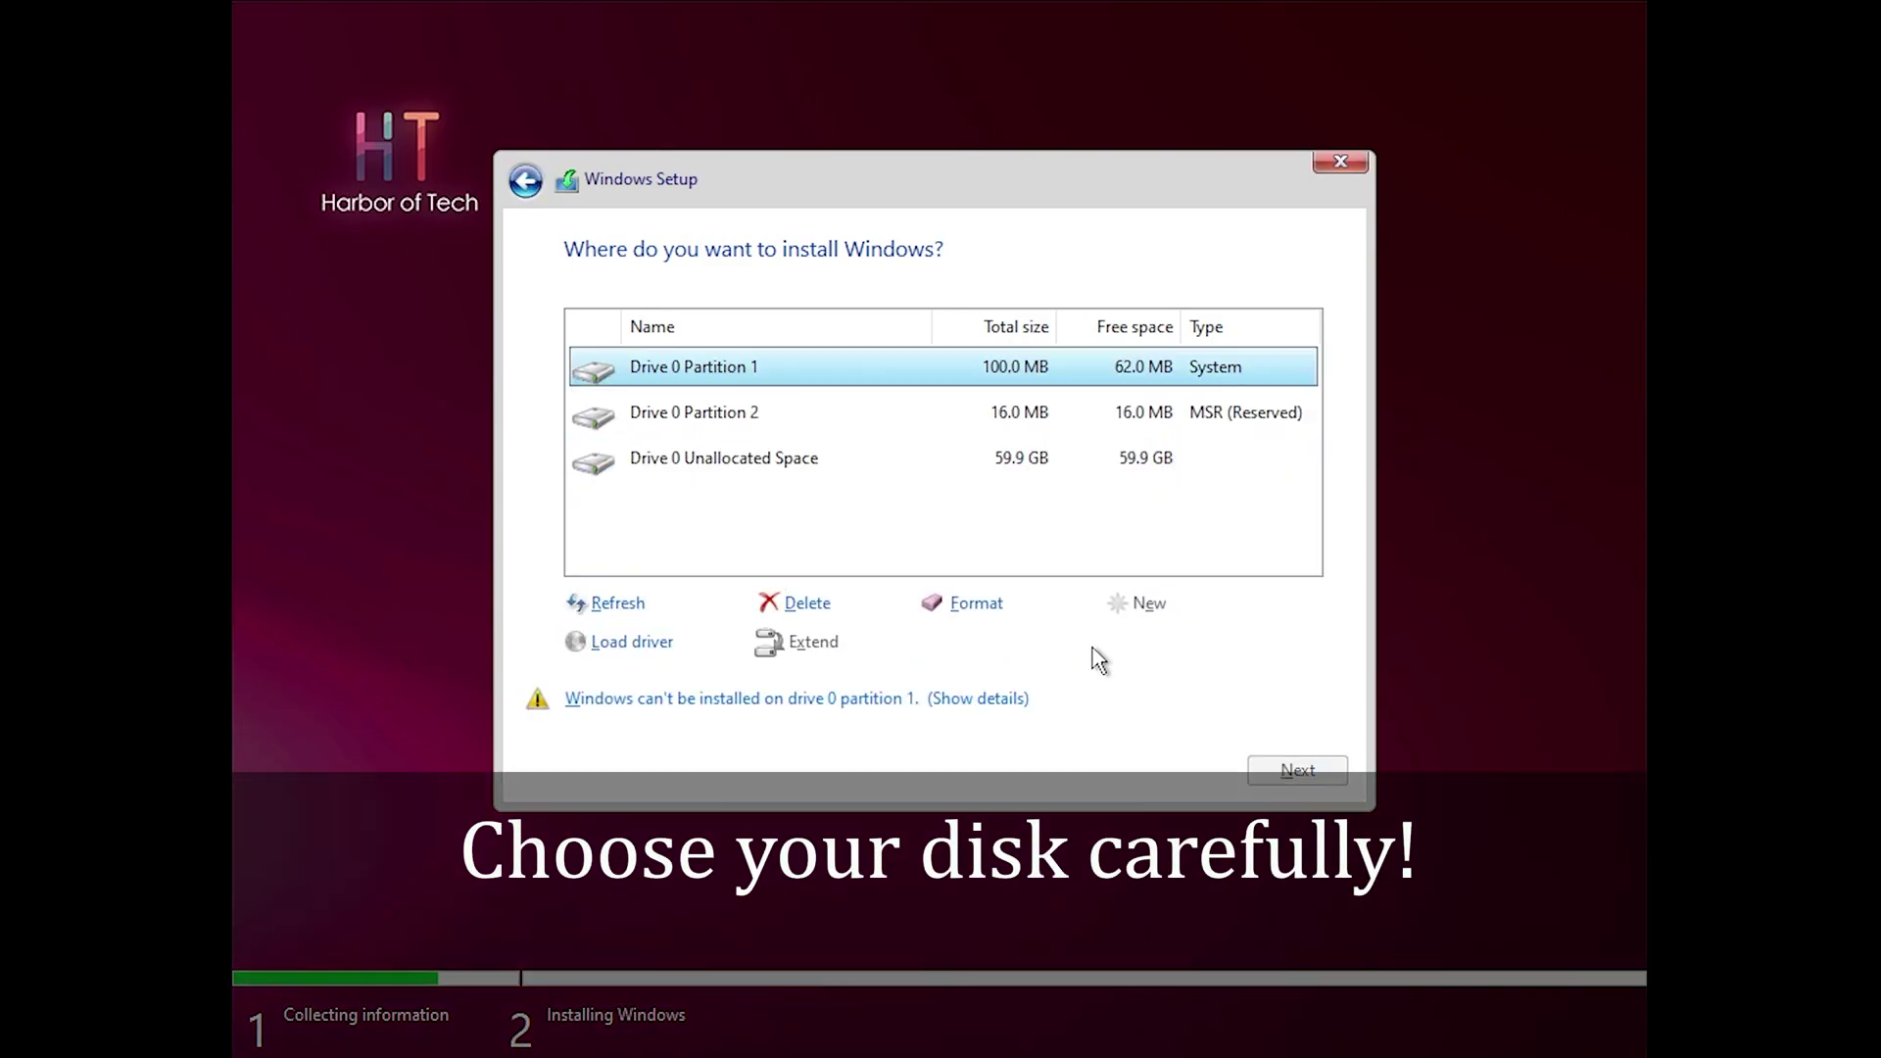
left_click(728, 412)
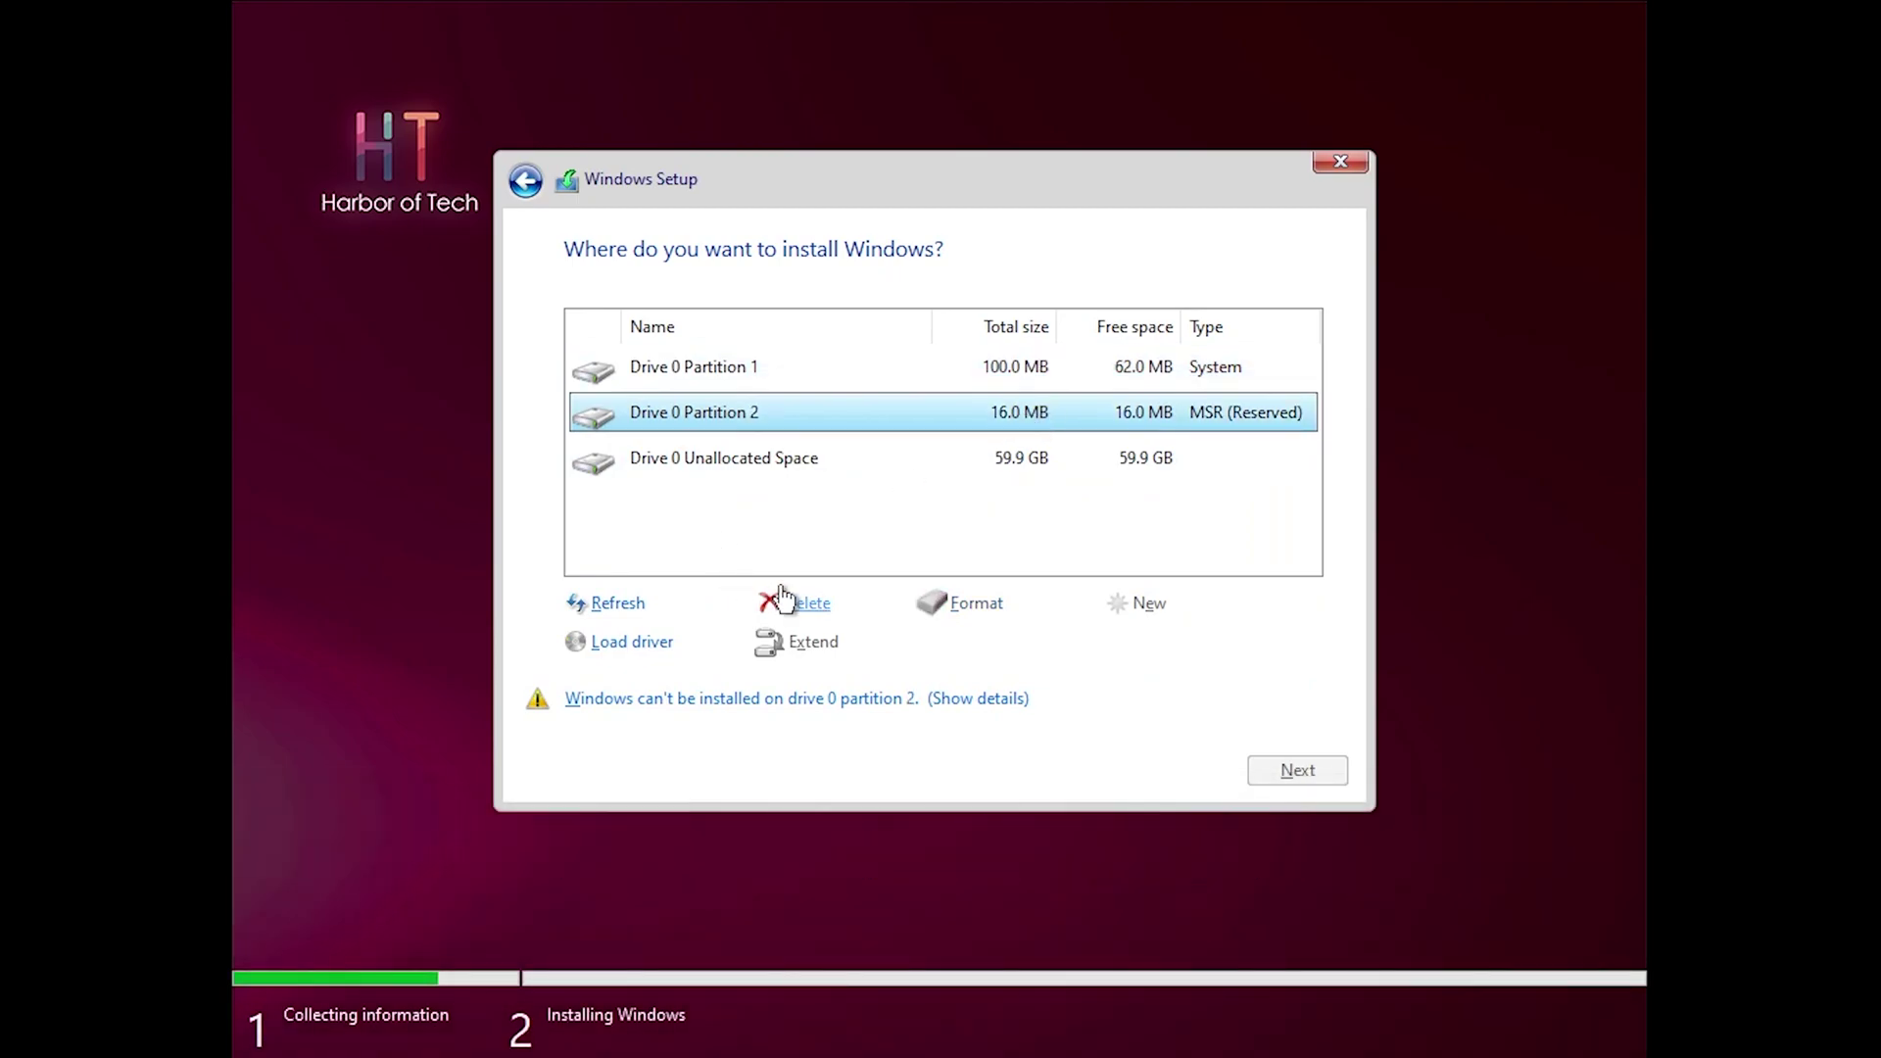
left_click(813, 608)
left_click(1120, 646)
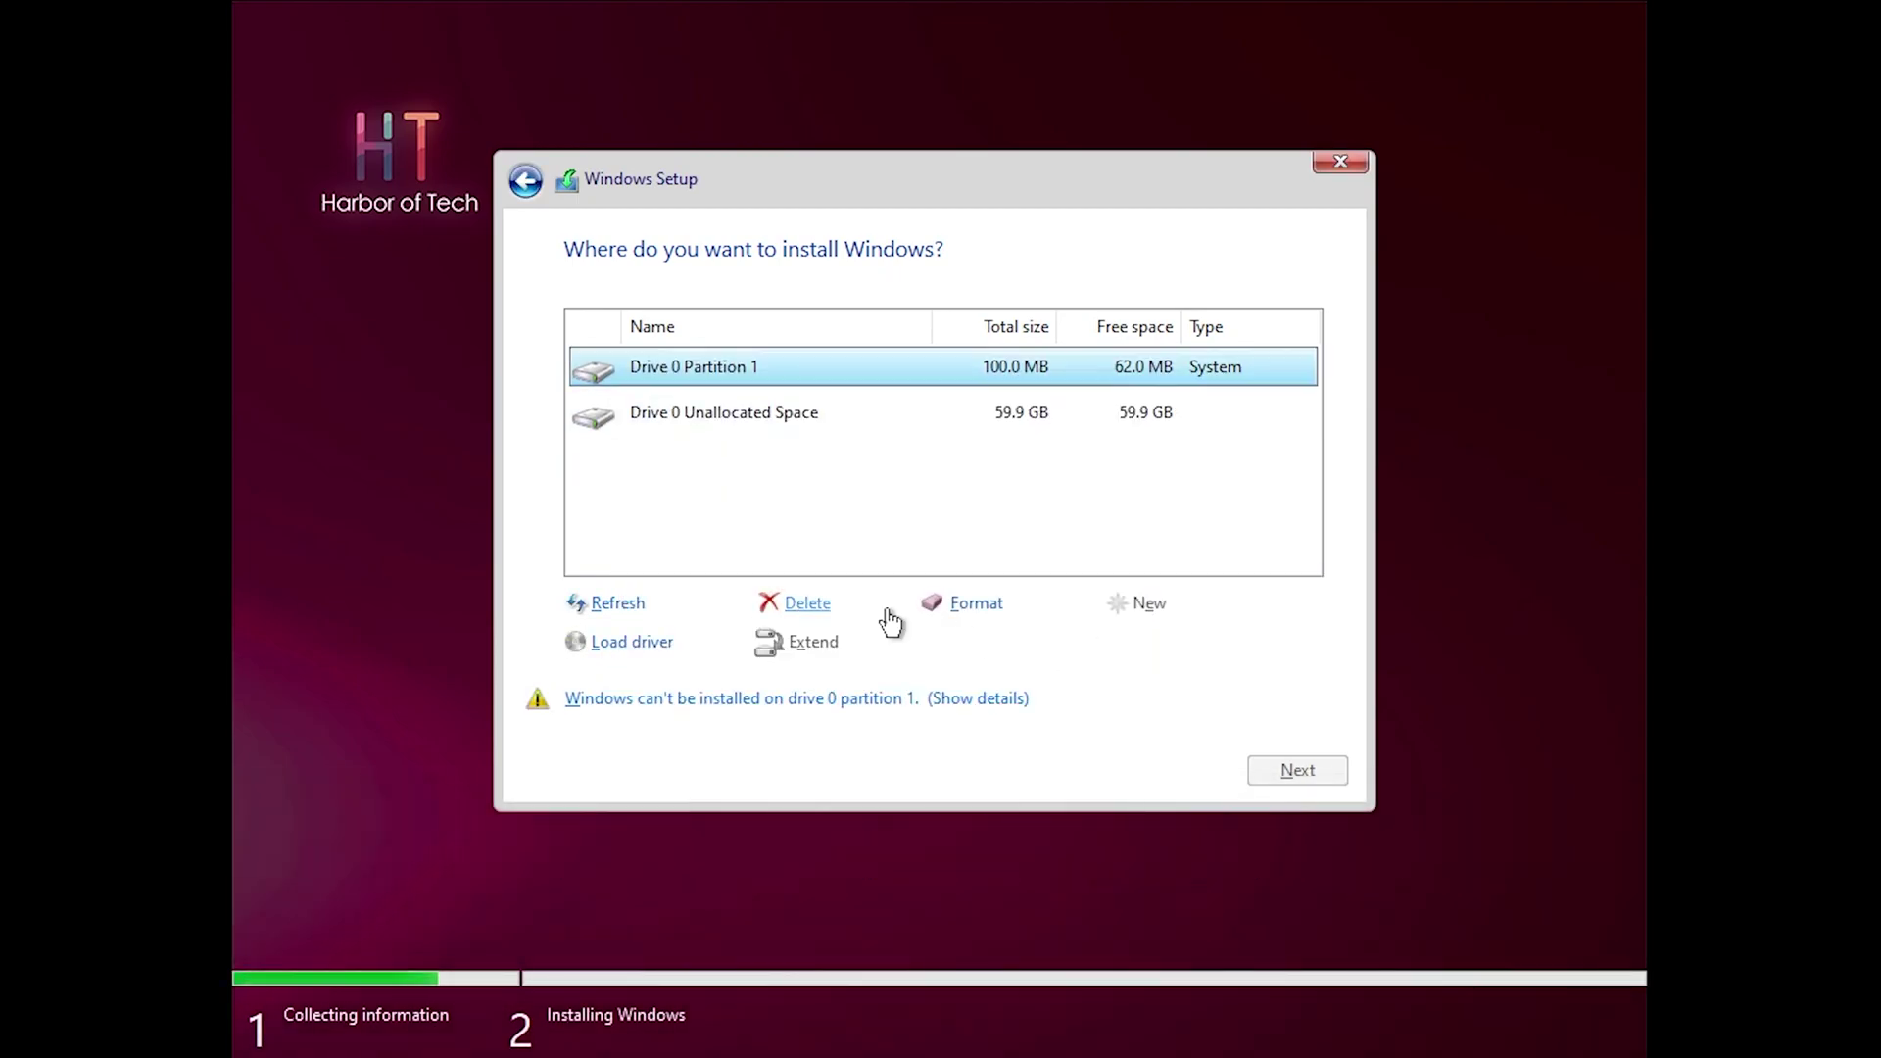
left_click(793, 603)
left_click(1120, 647)
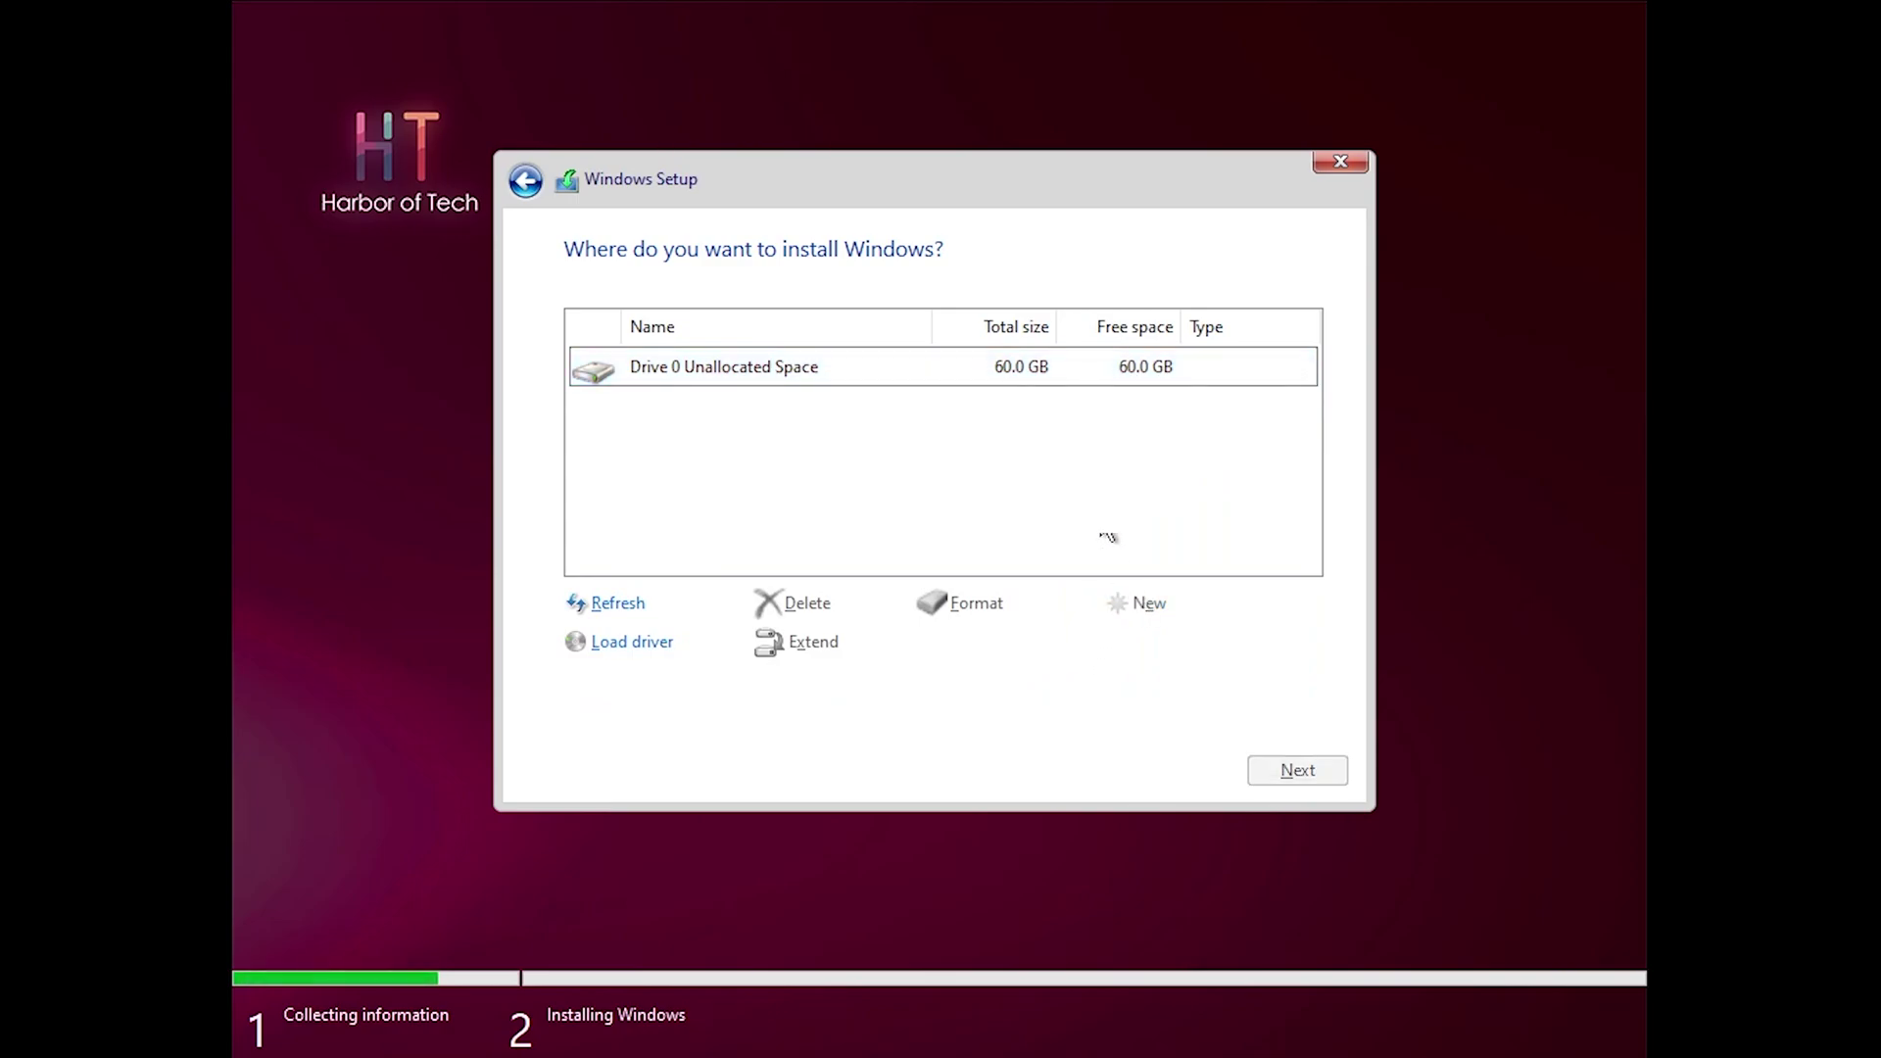
Create a 19.4 GB primary partition in the 60 GB unallocated space and install Windows onto Partition 3
left_click(1046, 375)
left_click(1151, 600)
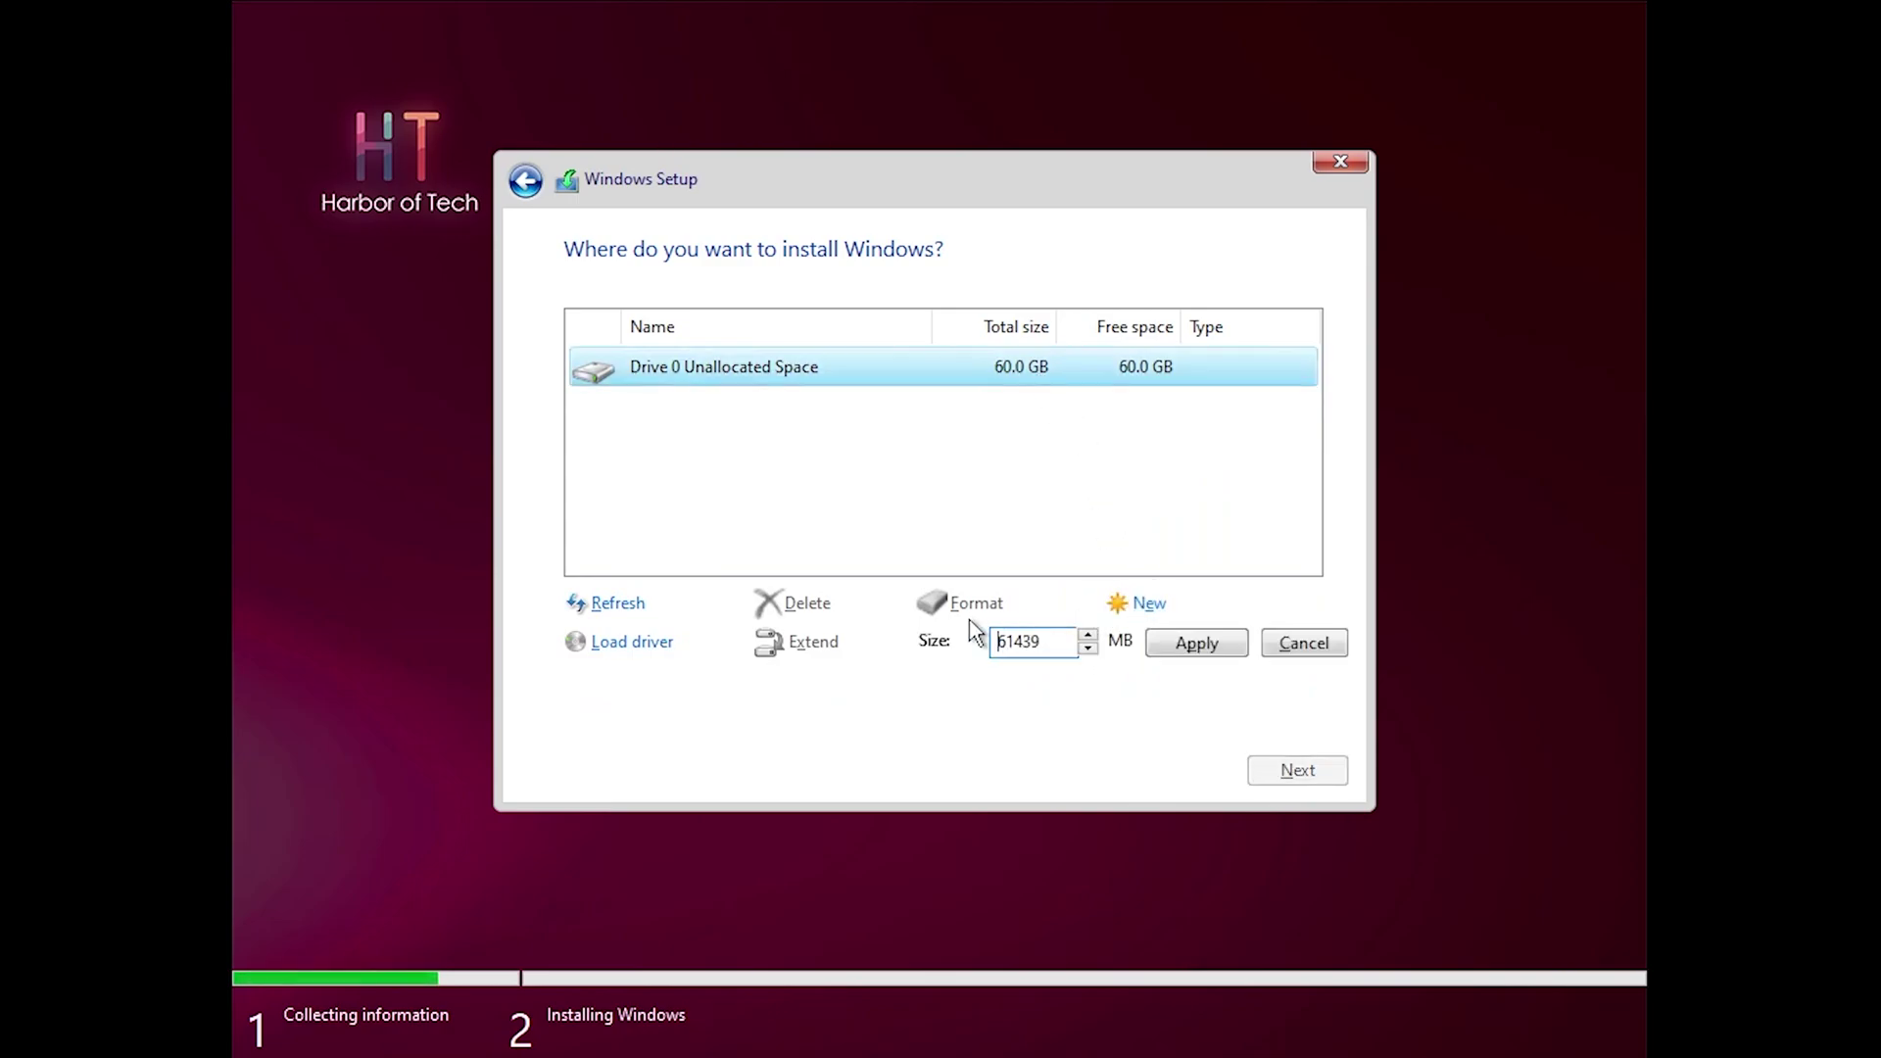
type("20000")
left_click(1196, 643)
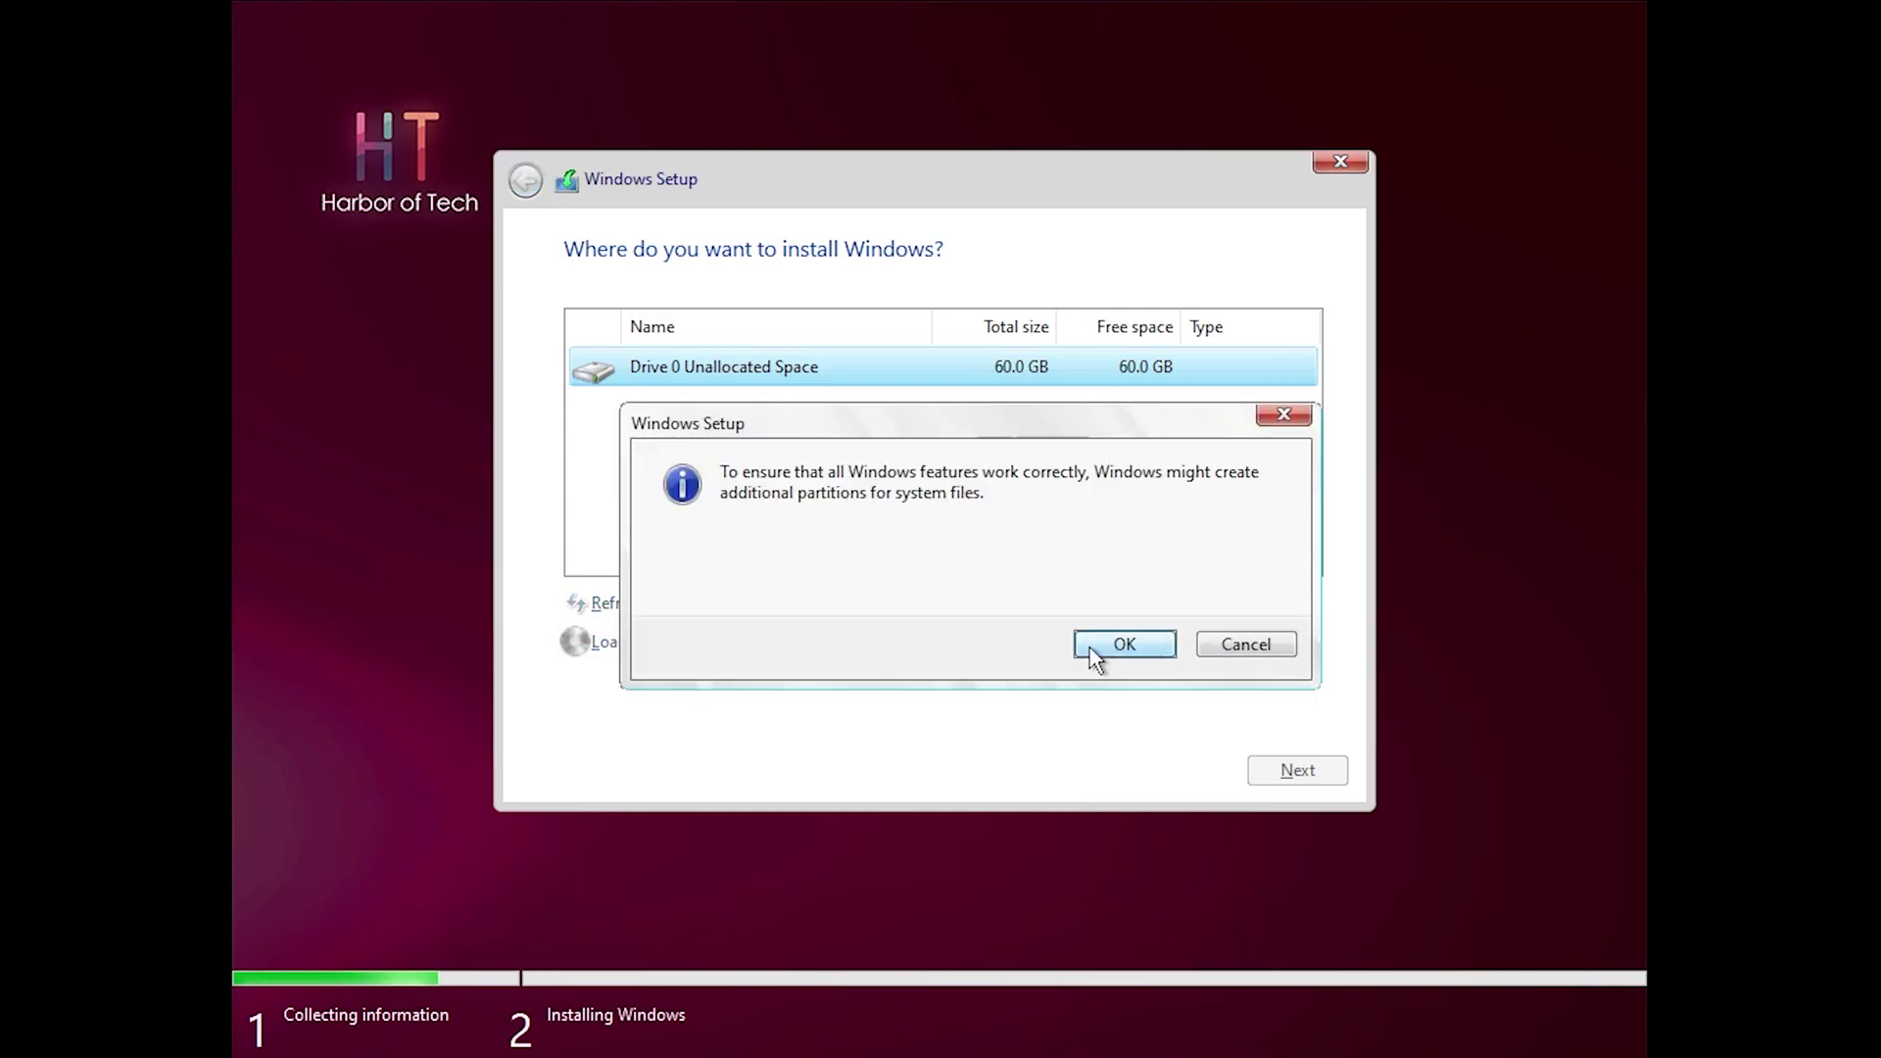
left_click(1127, 640)
left_click(1298, 770)
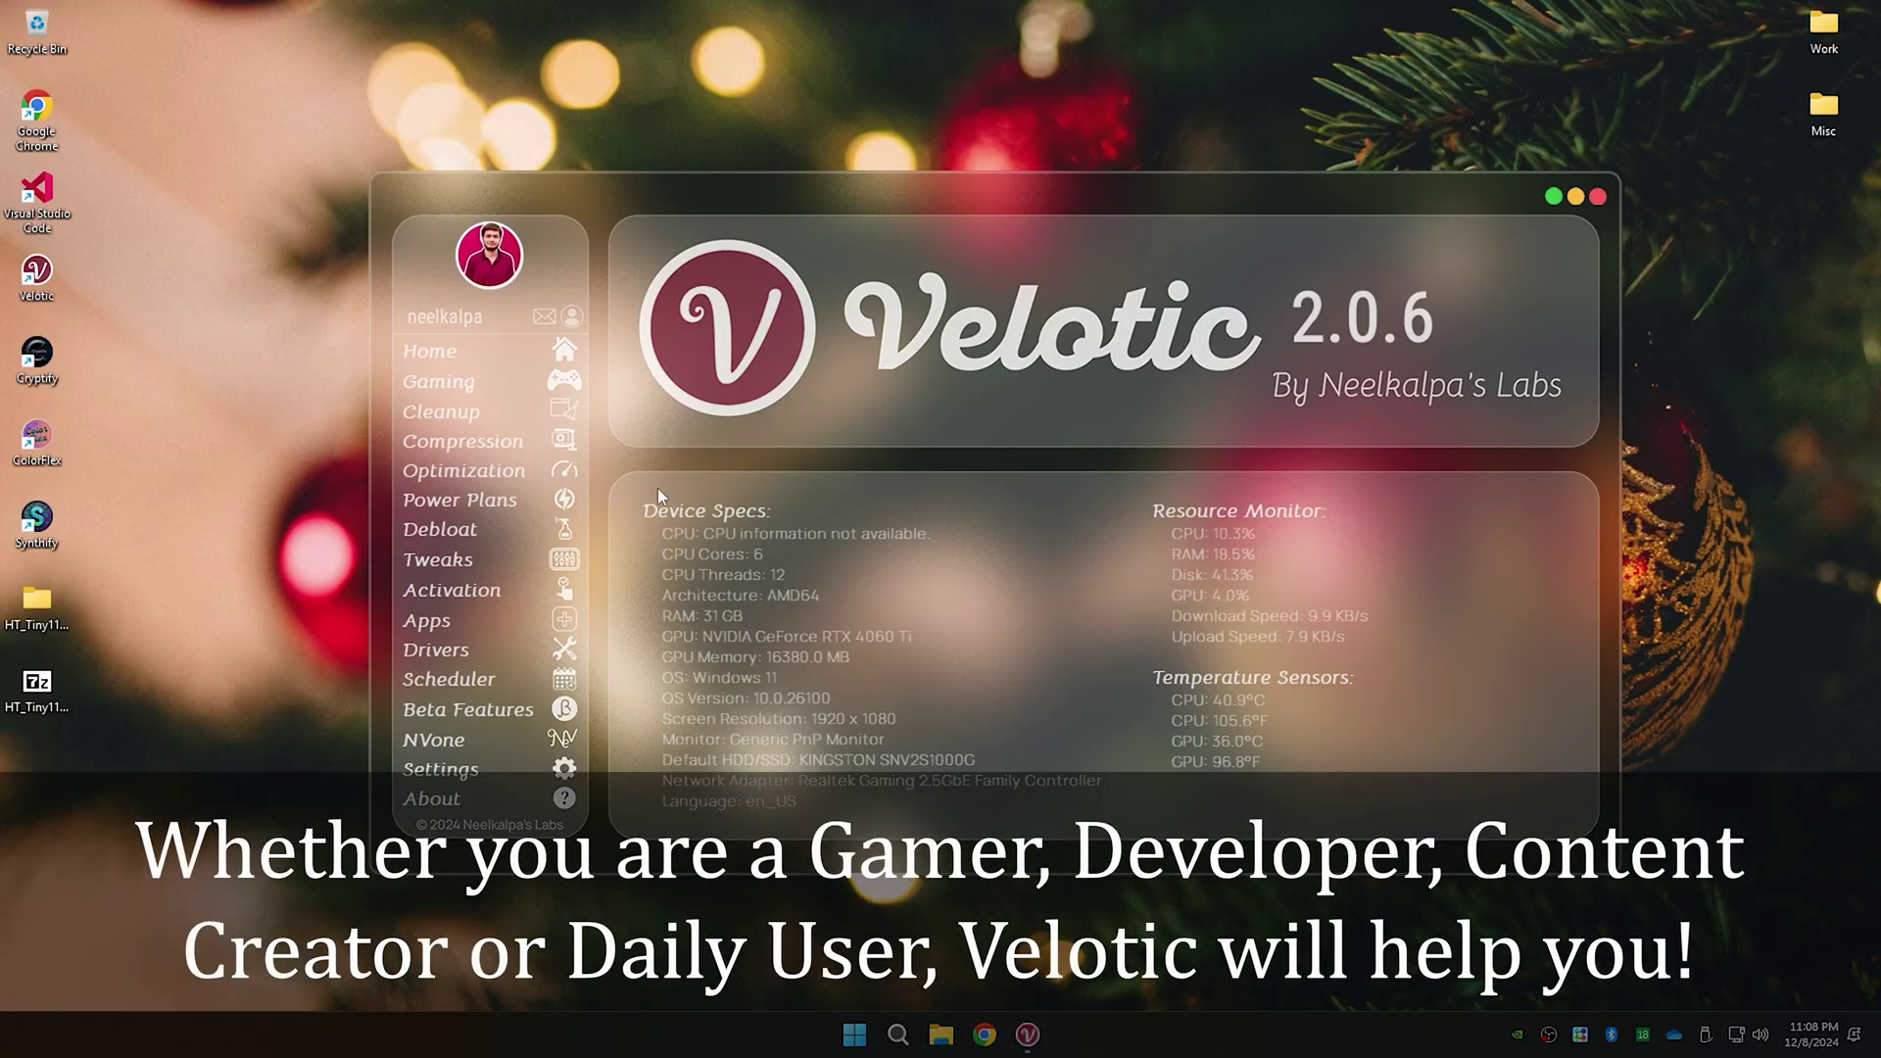
Review Velotic's Gaming page, paging through the supported games list
left_click(574, 378)
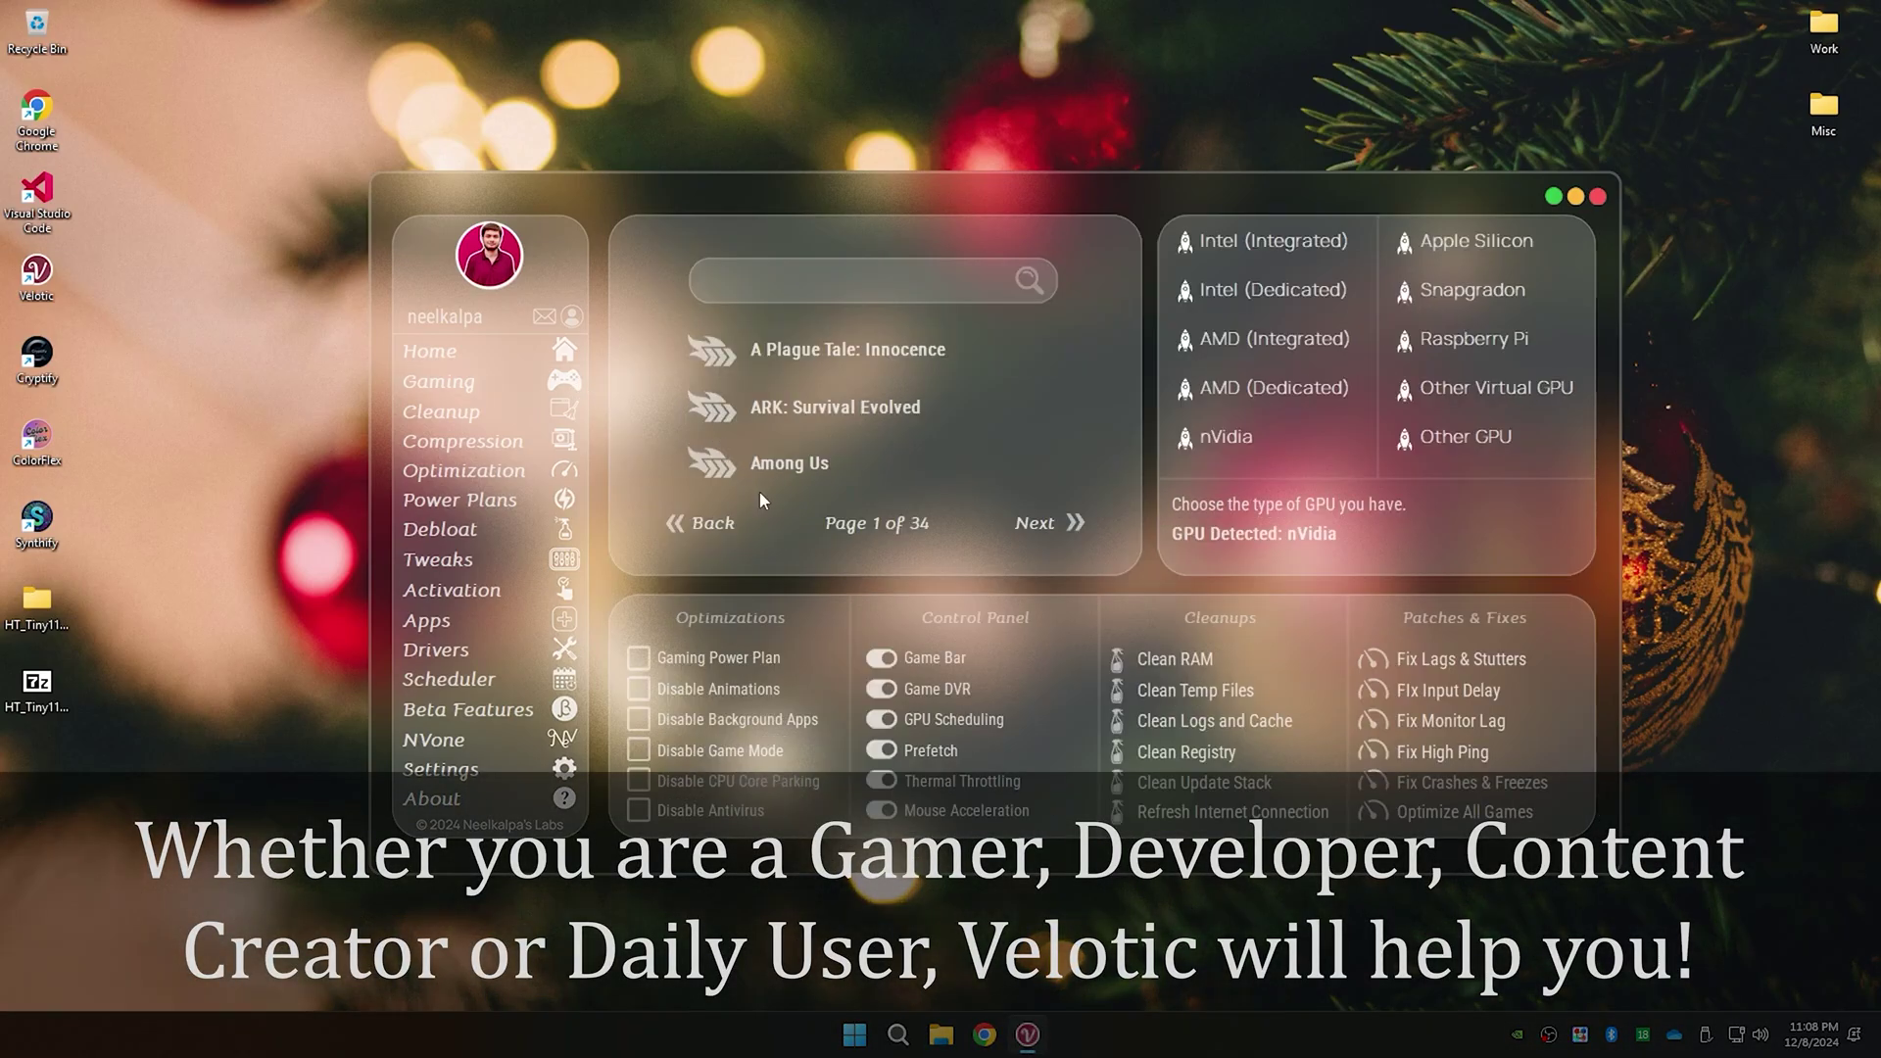
left_click(1056, 522)
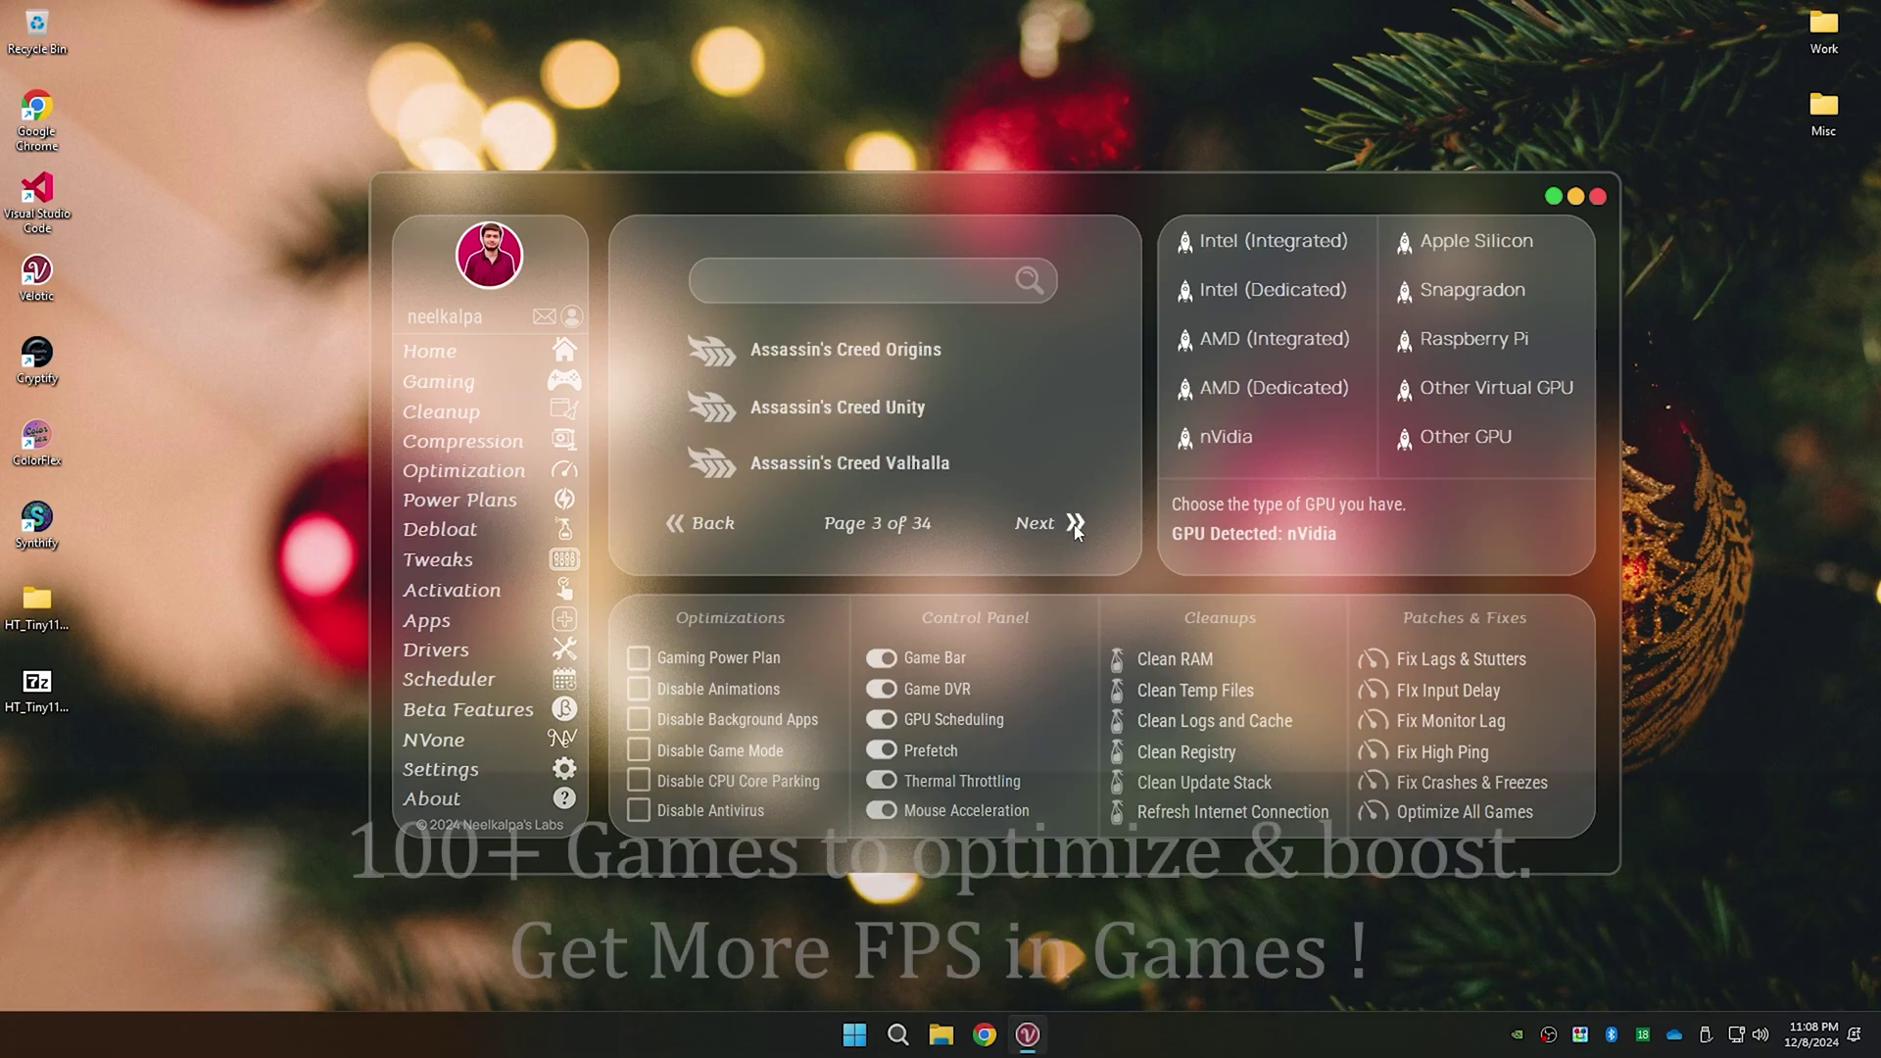
left_click(1071, 524)
left_click(1076, 527)
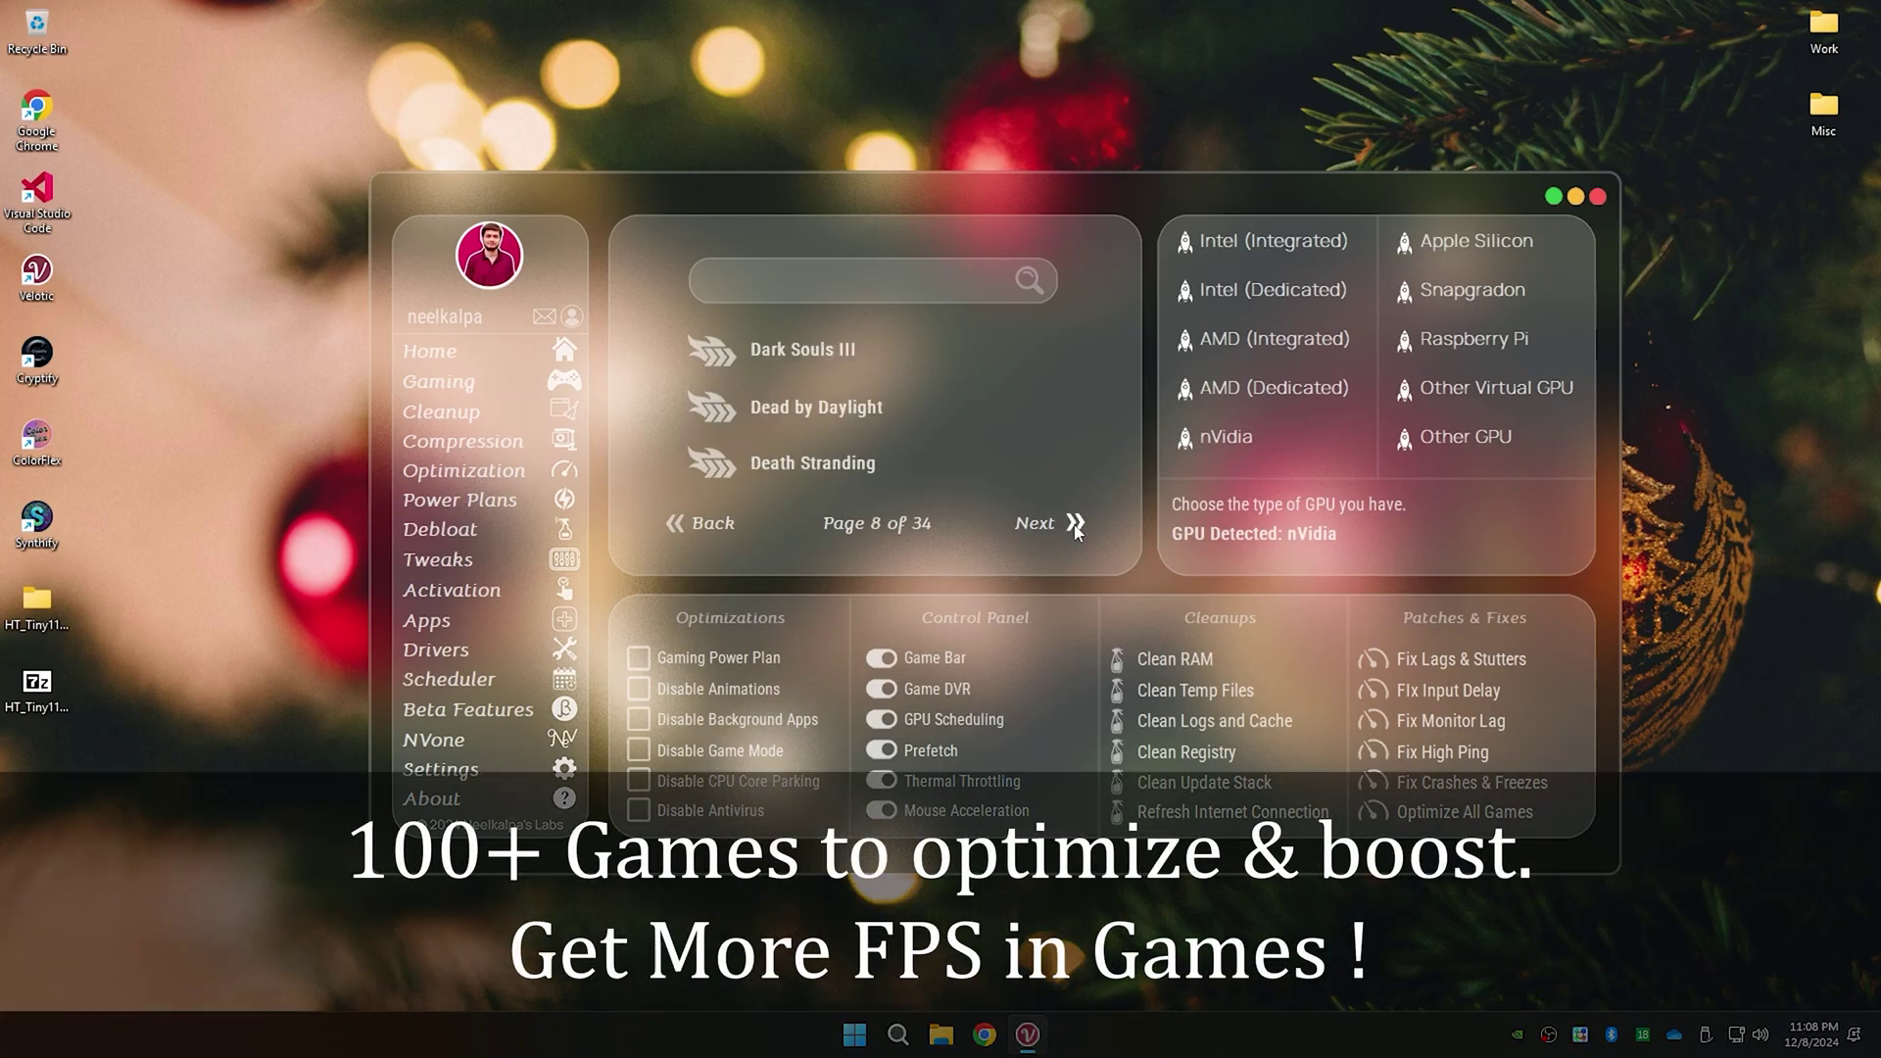
left_click(1076, 526)
left_click(1077, 527)
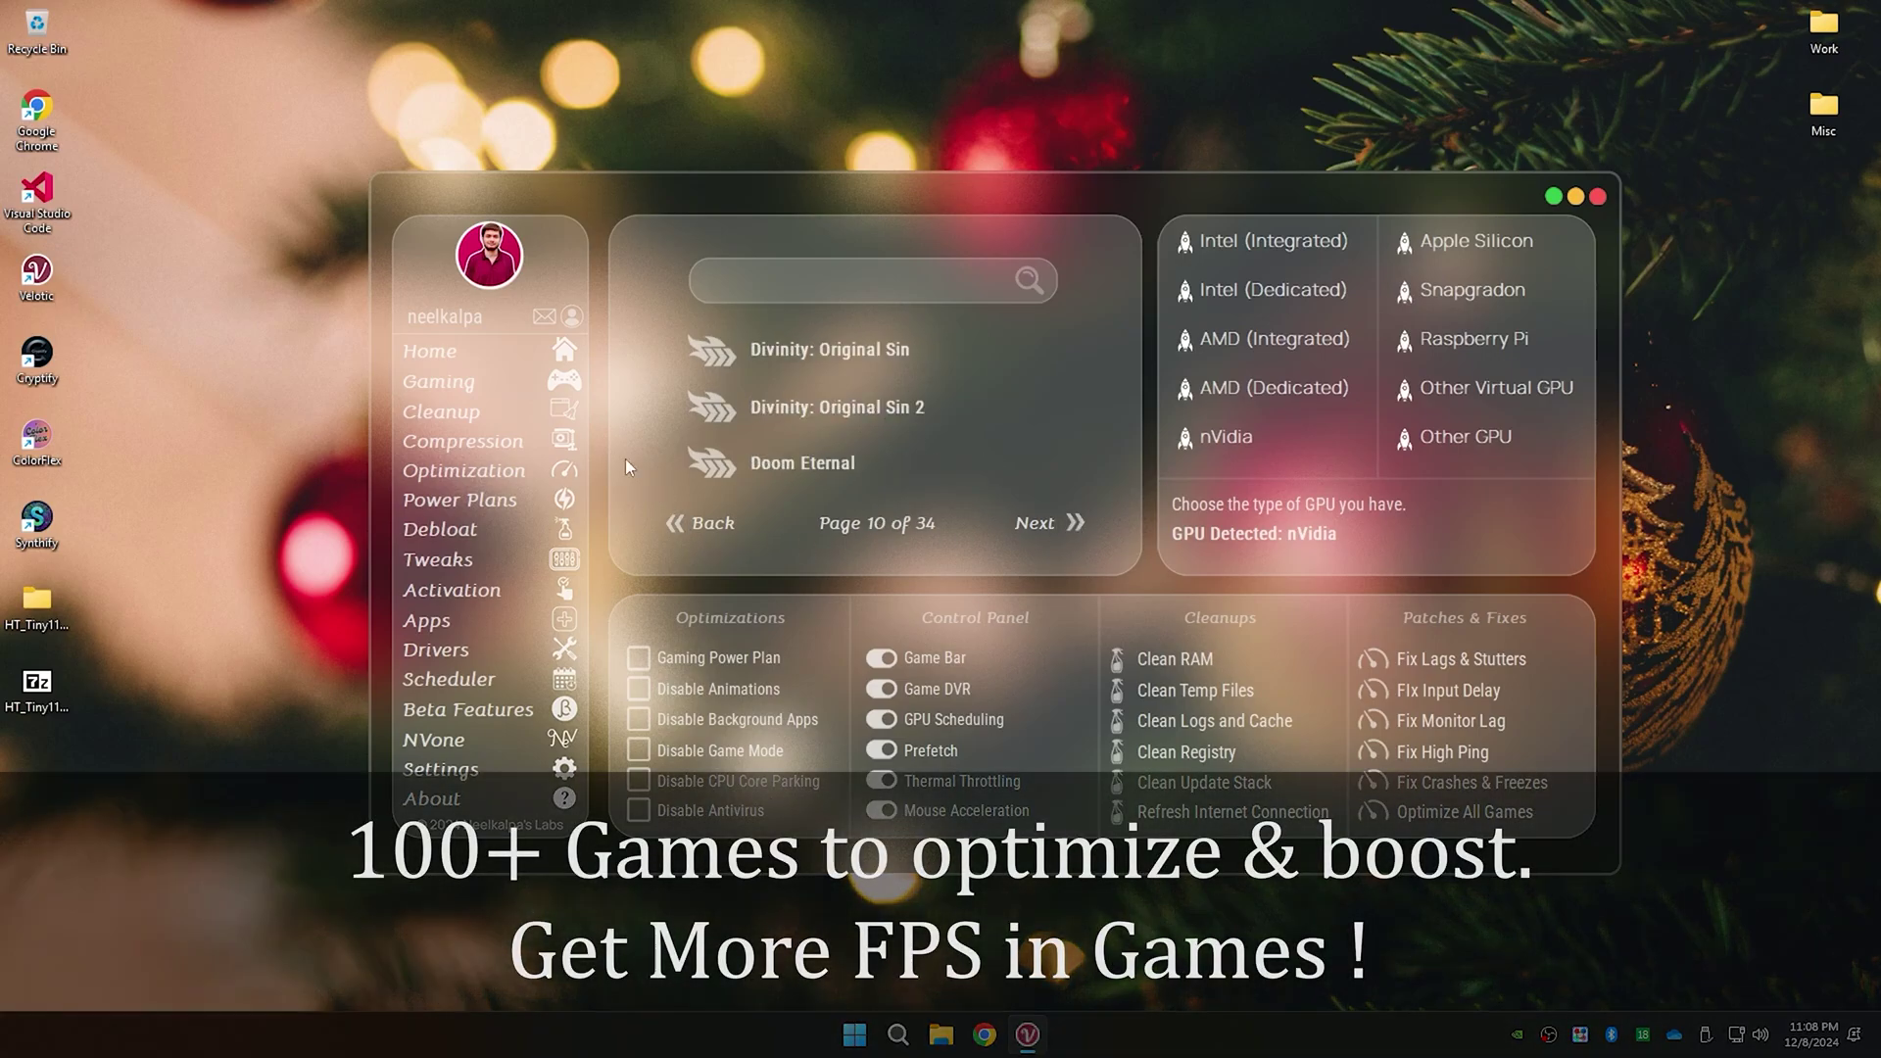
Review the Cleanup, Compression, Optimization, Power Plans and Debloat pages, paging through installed apps
left_click(571, 414)
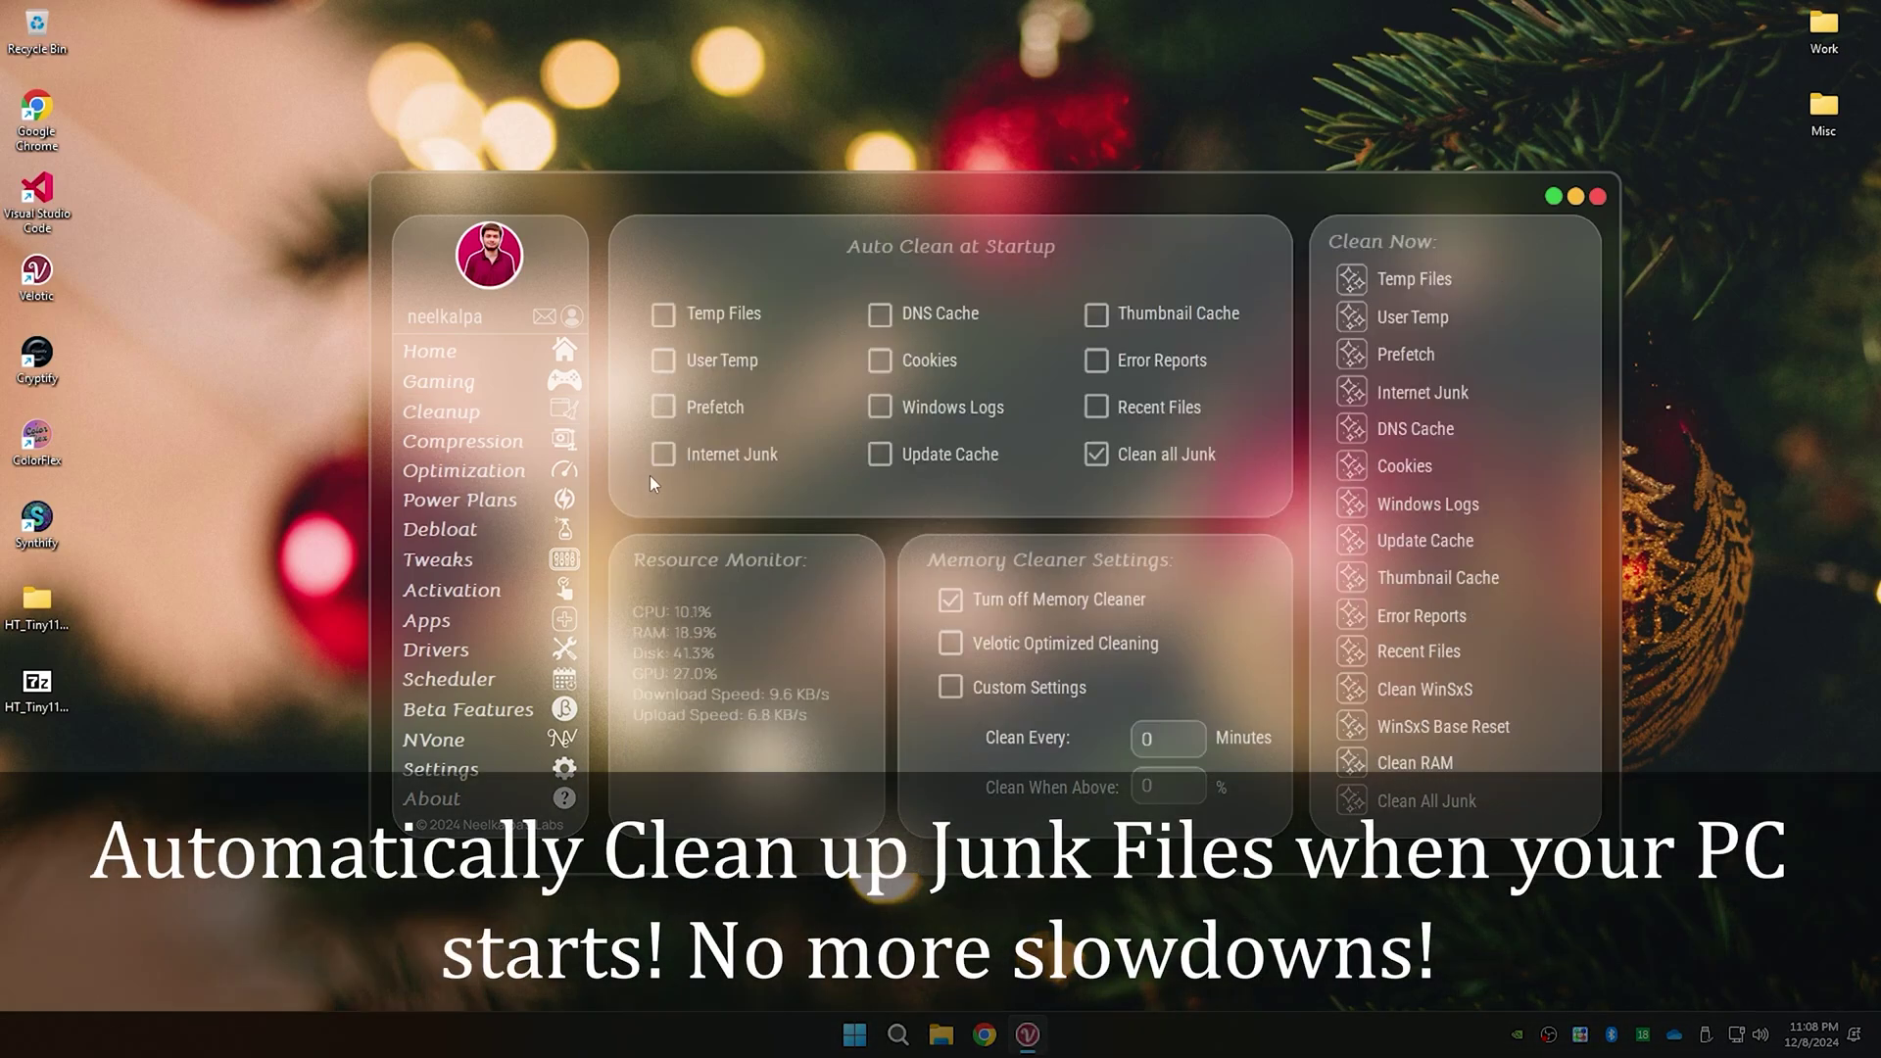
left_click(572, 437)
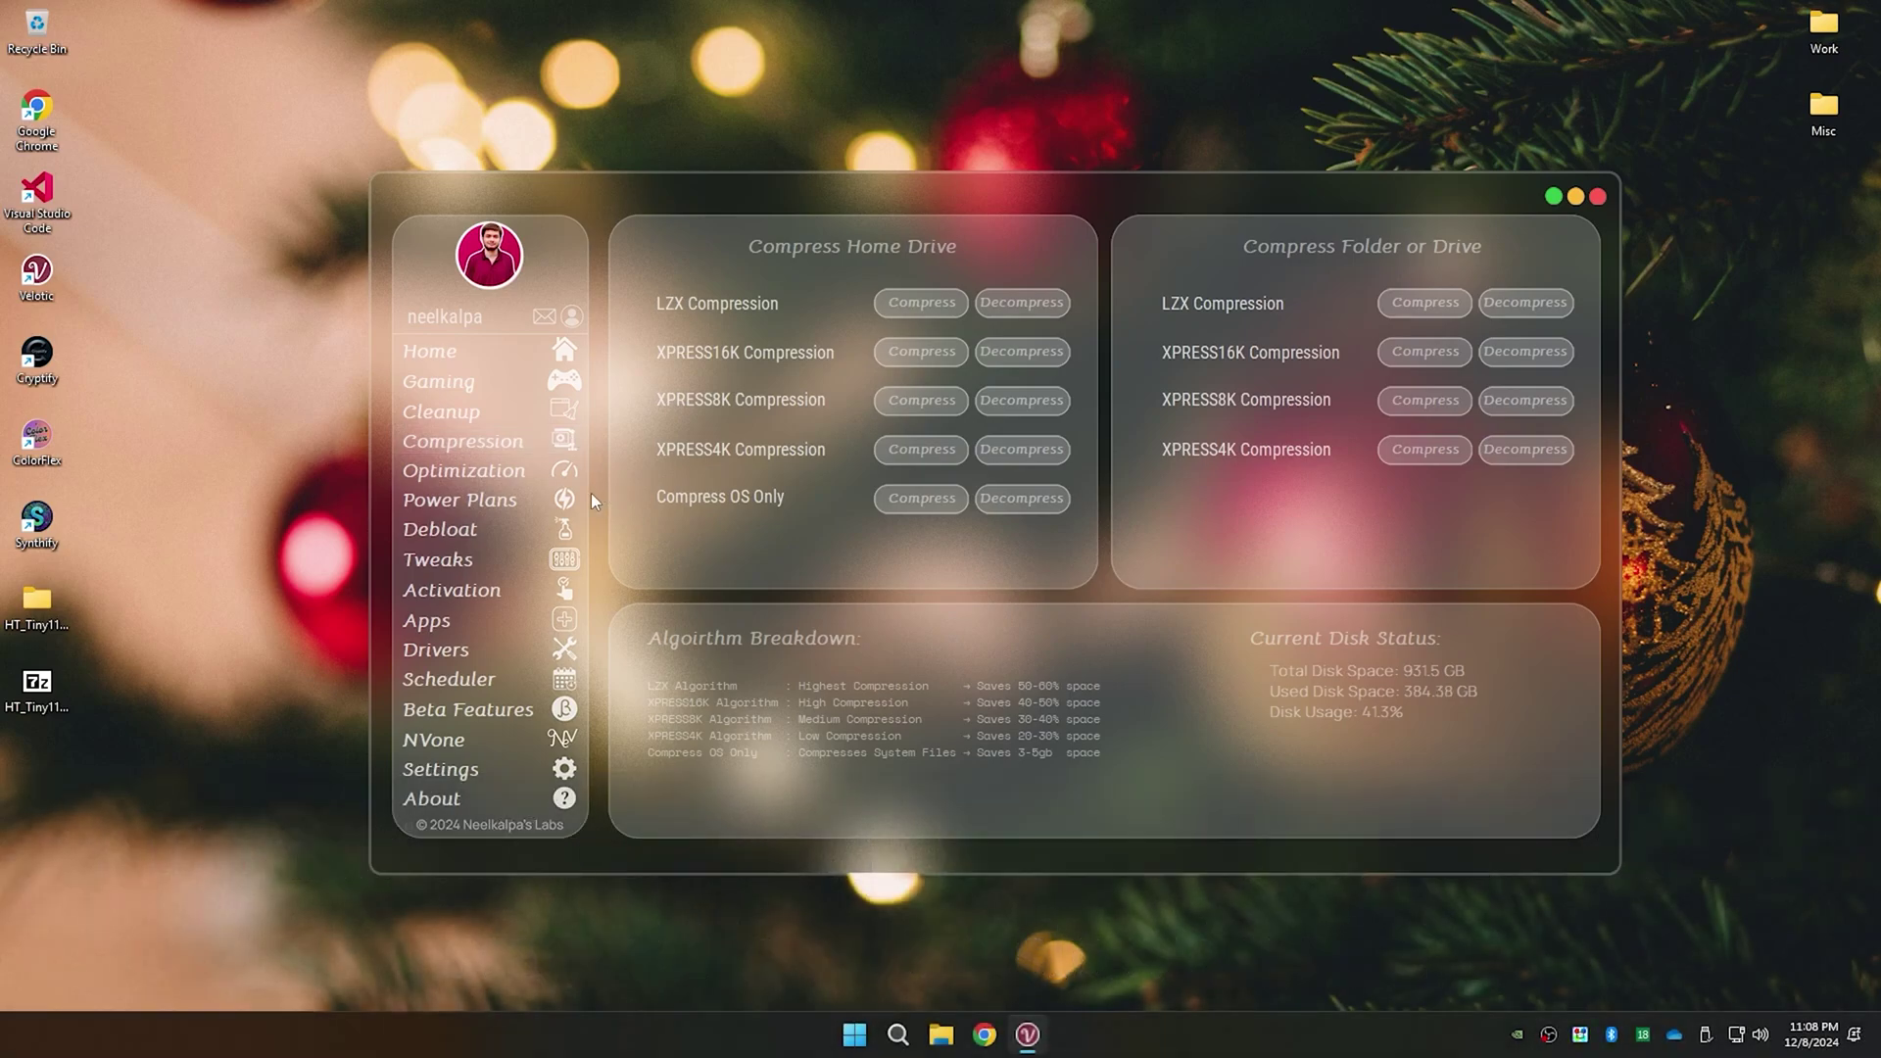
left_click(577, 475)
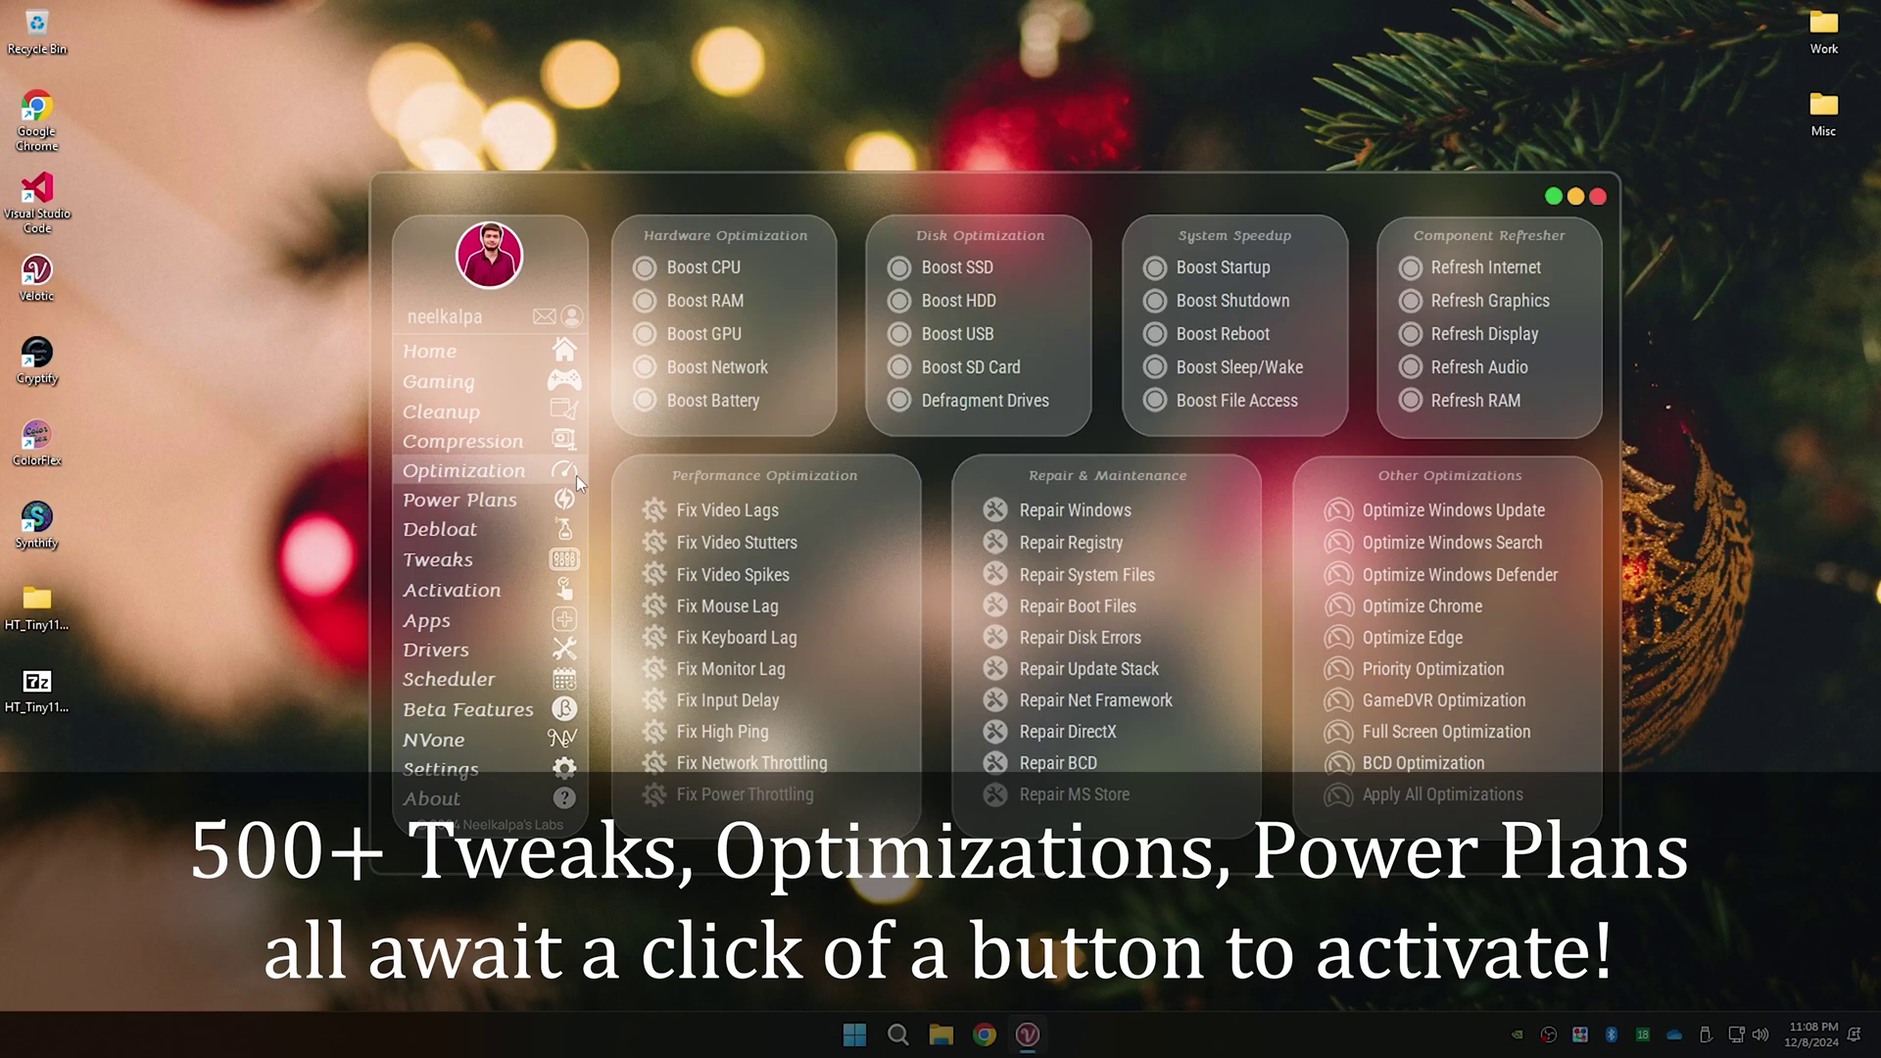
left_click(570, 500)
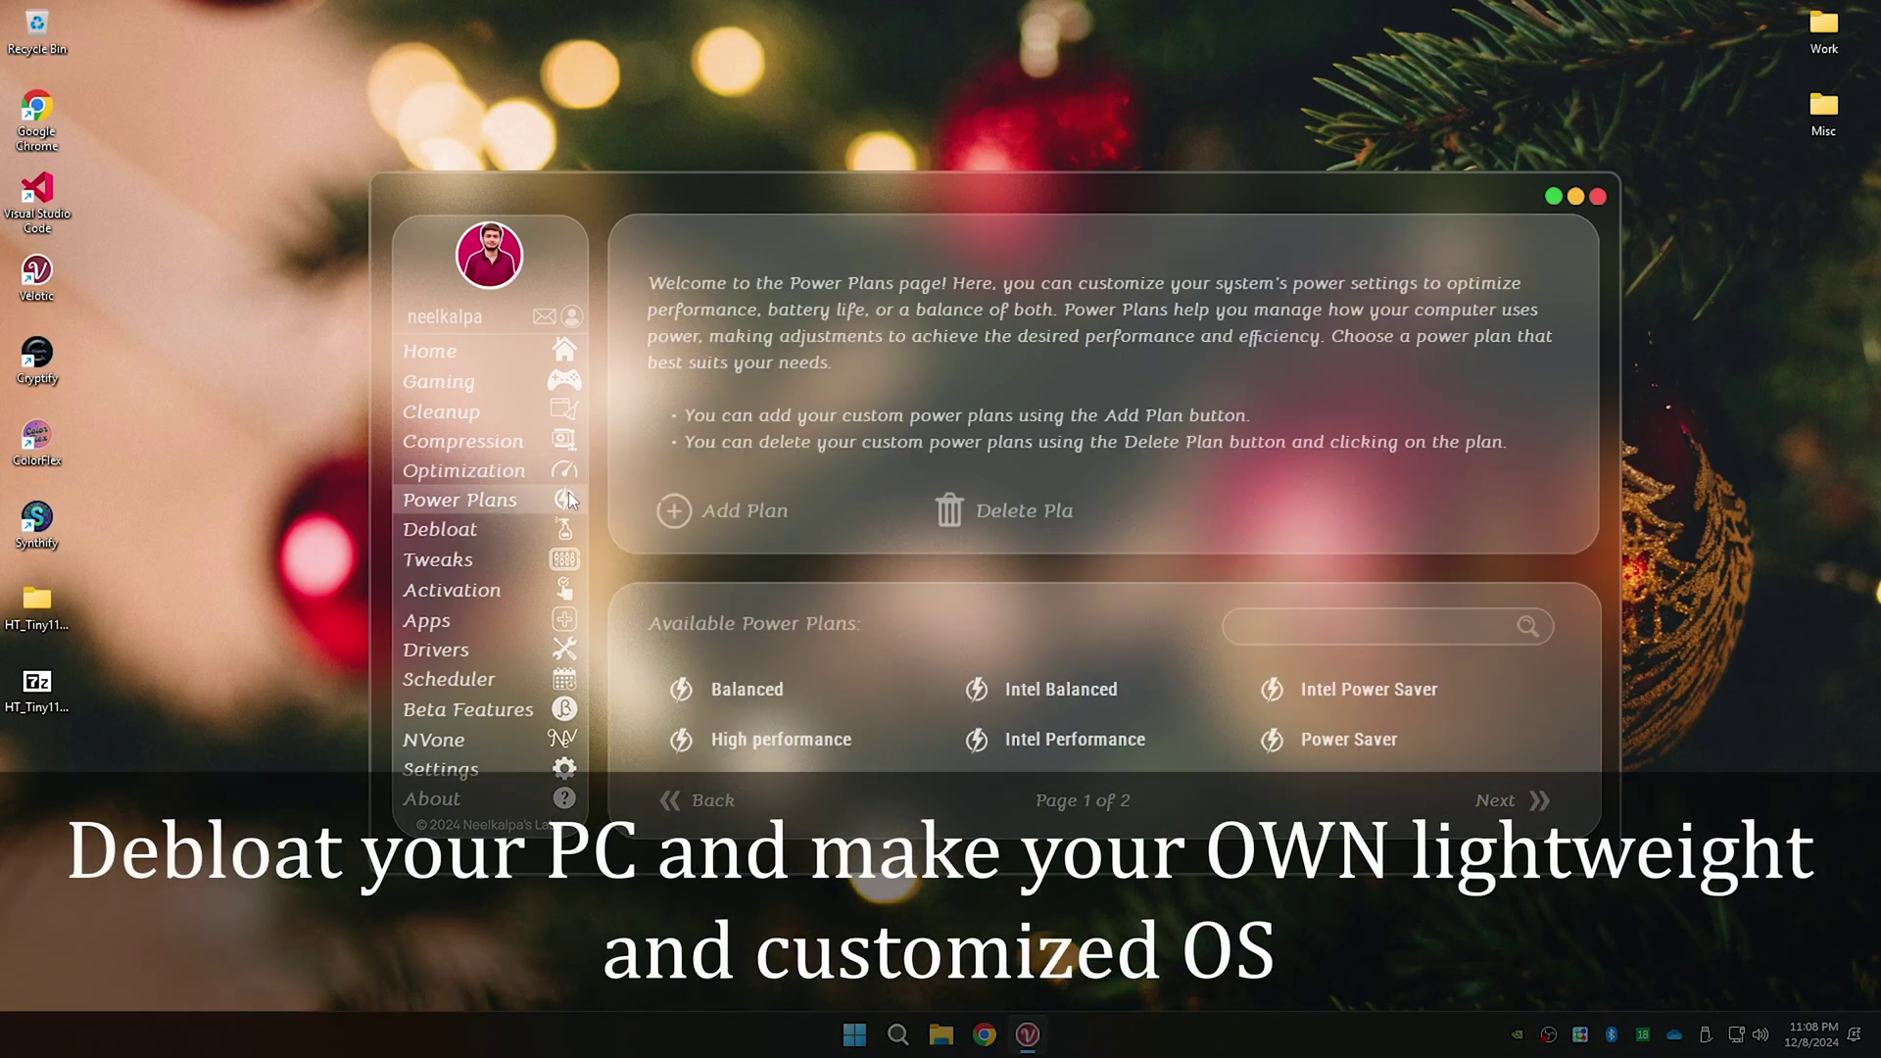
left_click(565, 525)
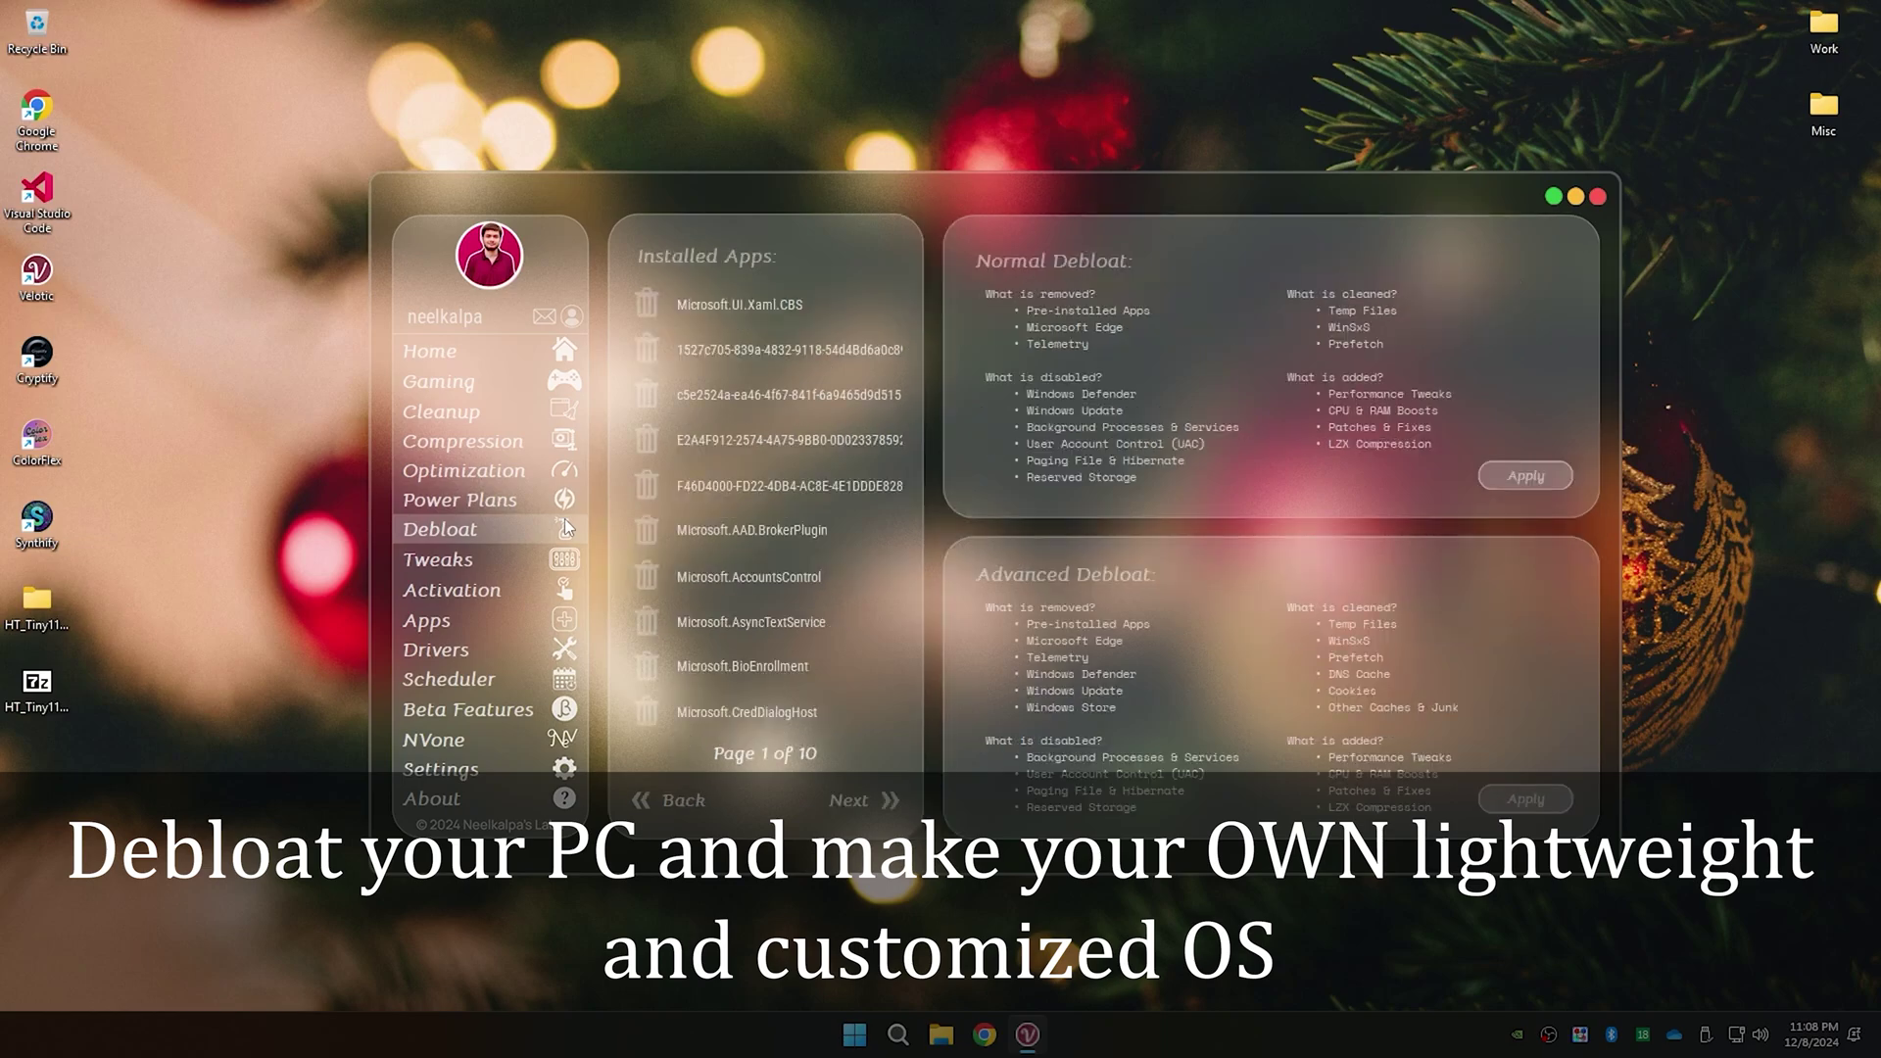
left_click(889, 802)
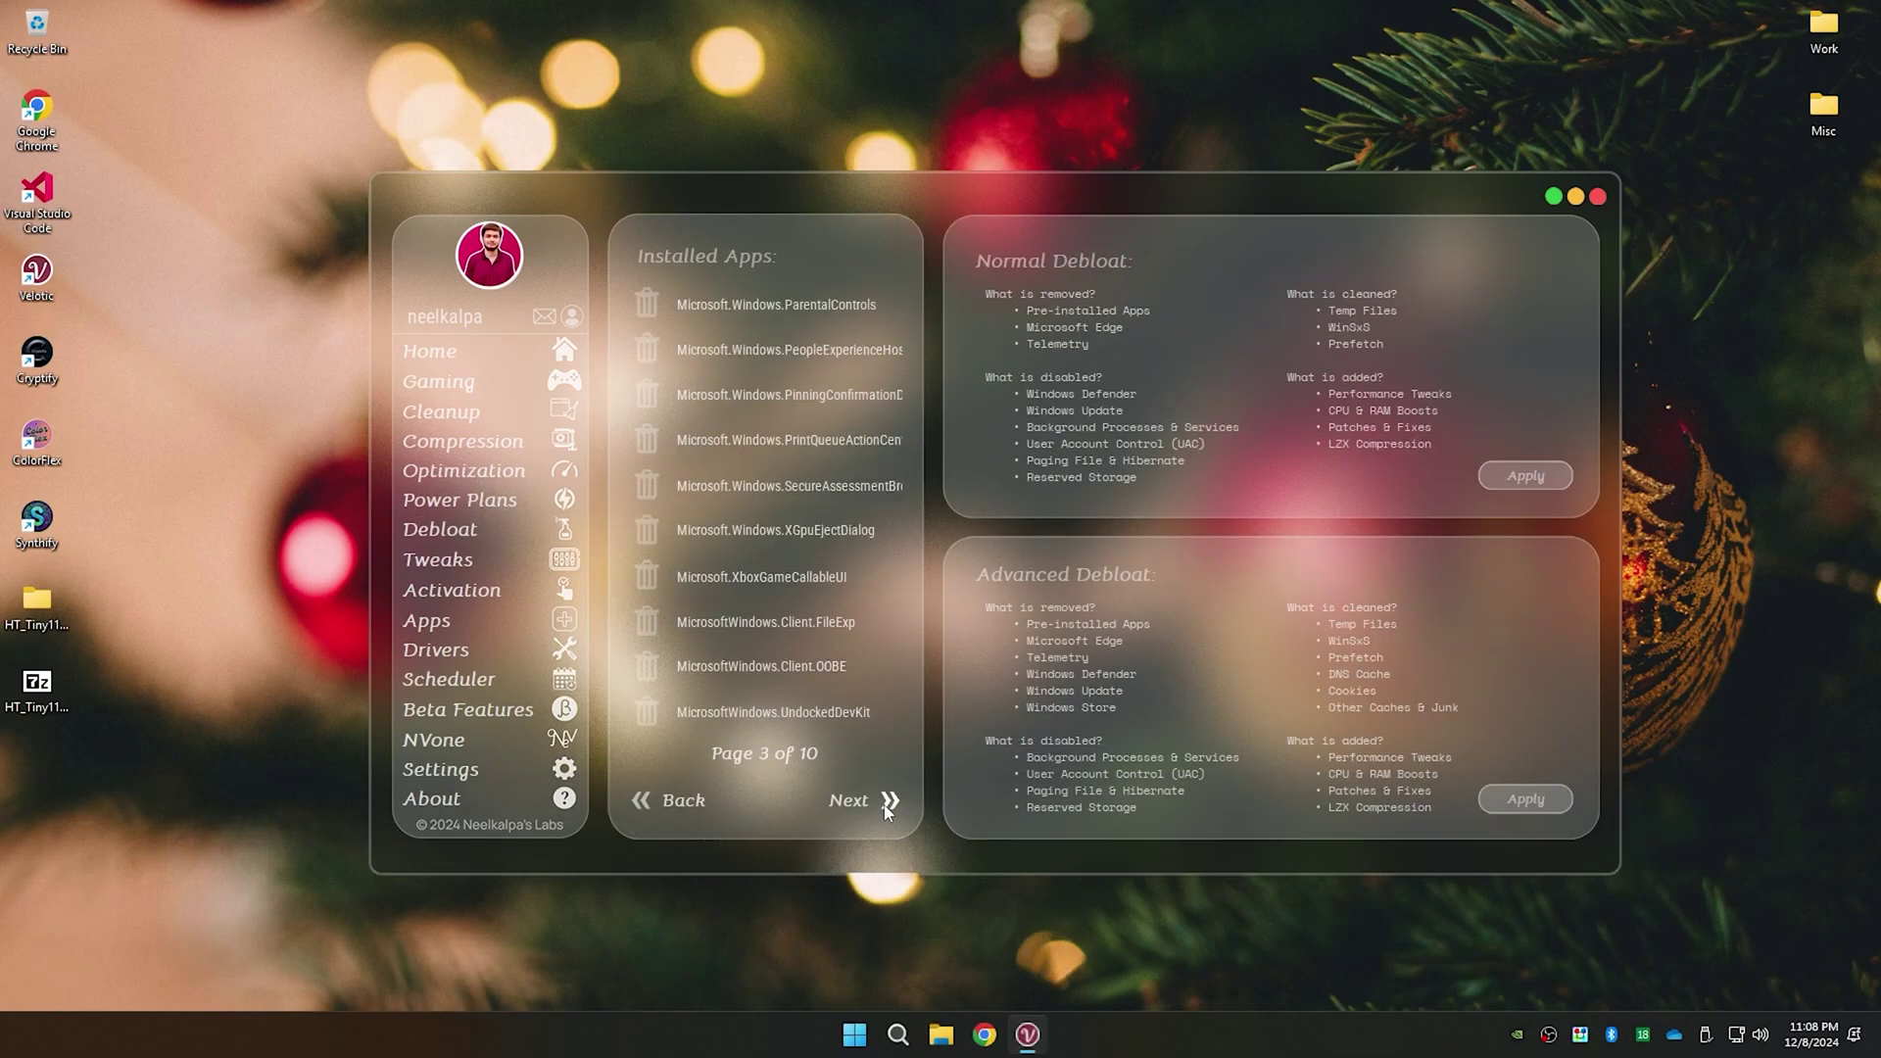
left_click(889, 802)
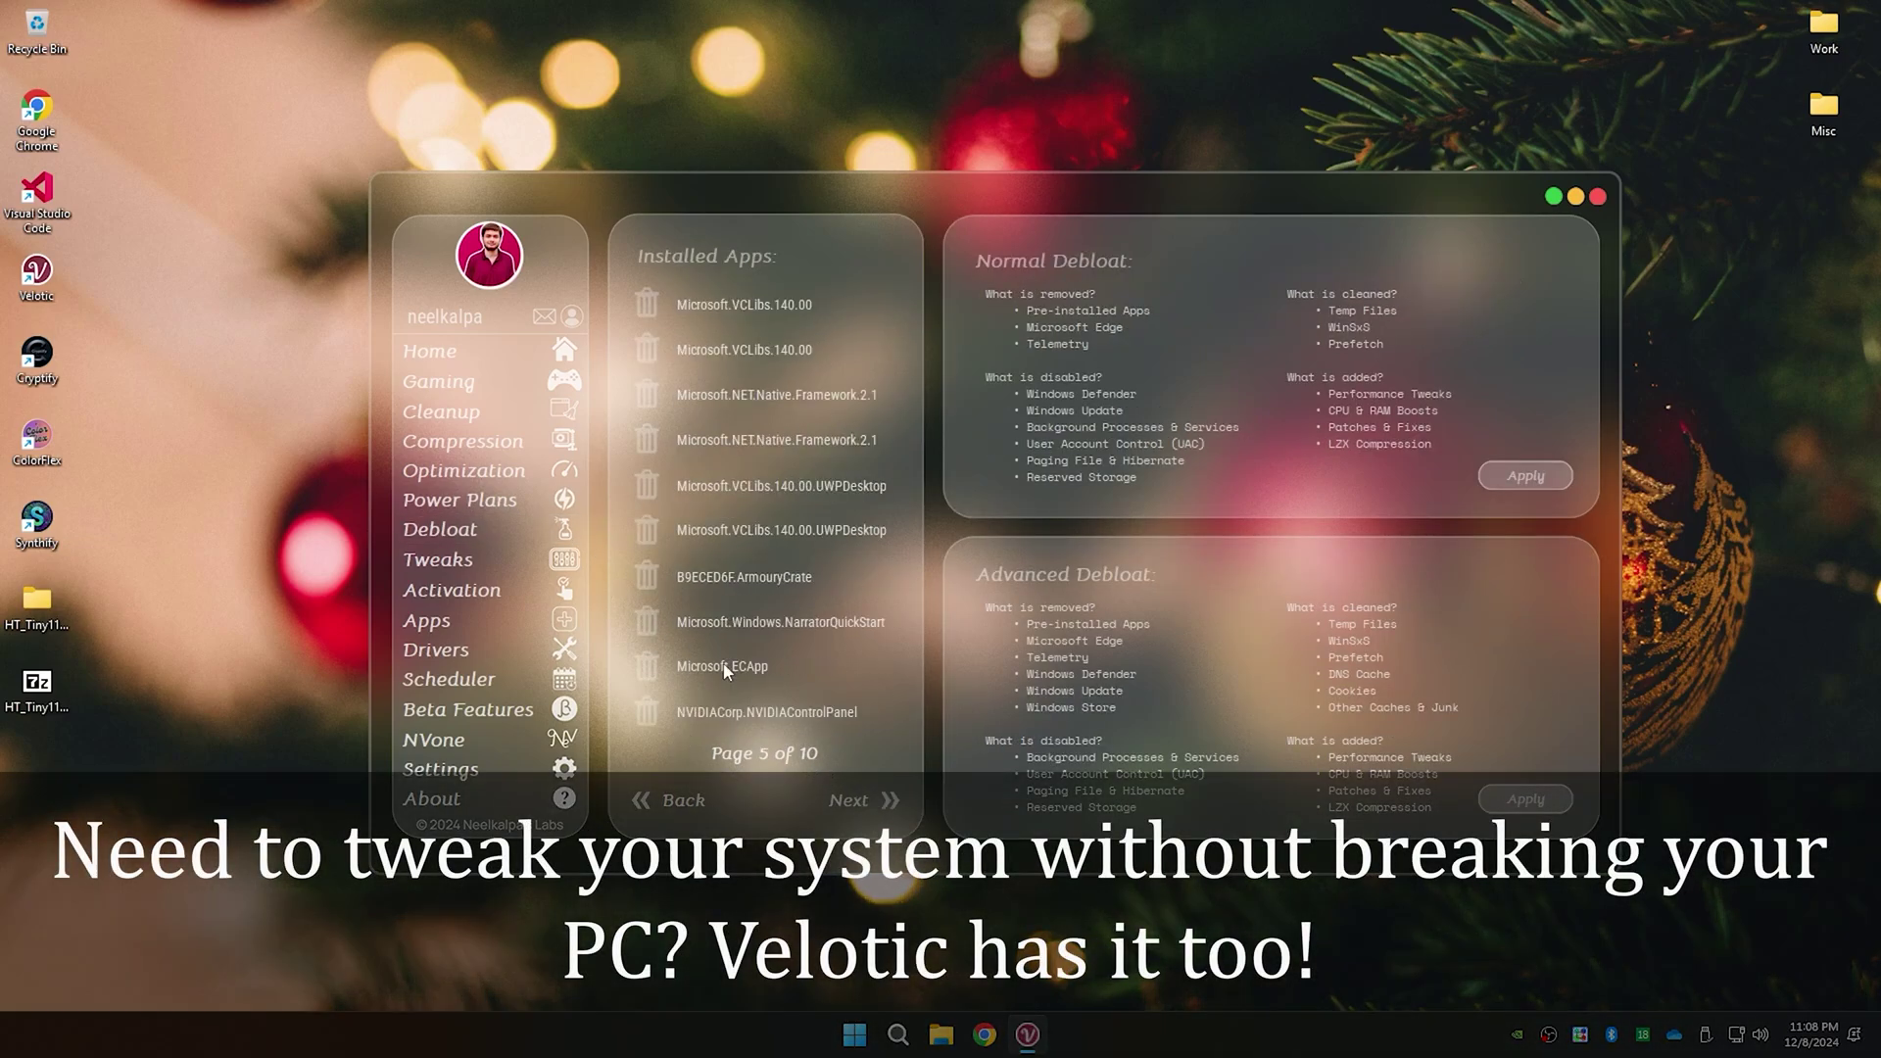
Review the Tweaks pages and finish on the Apps catalogue of installable and downloadable apps
left_click(581, 562)
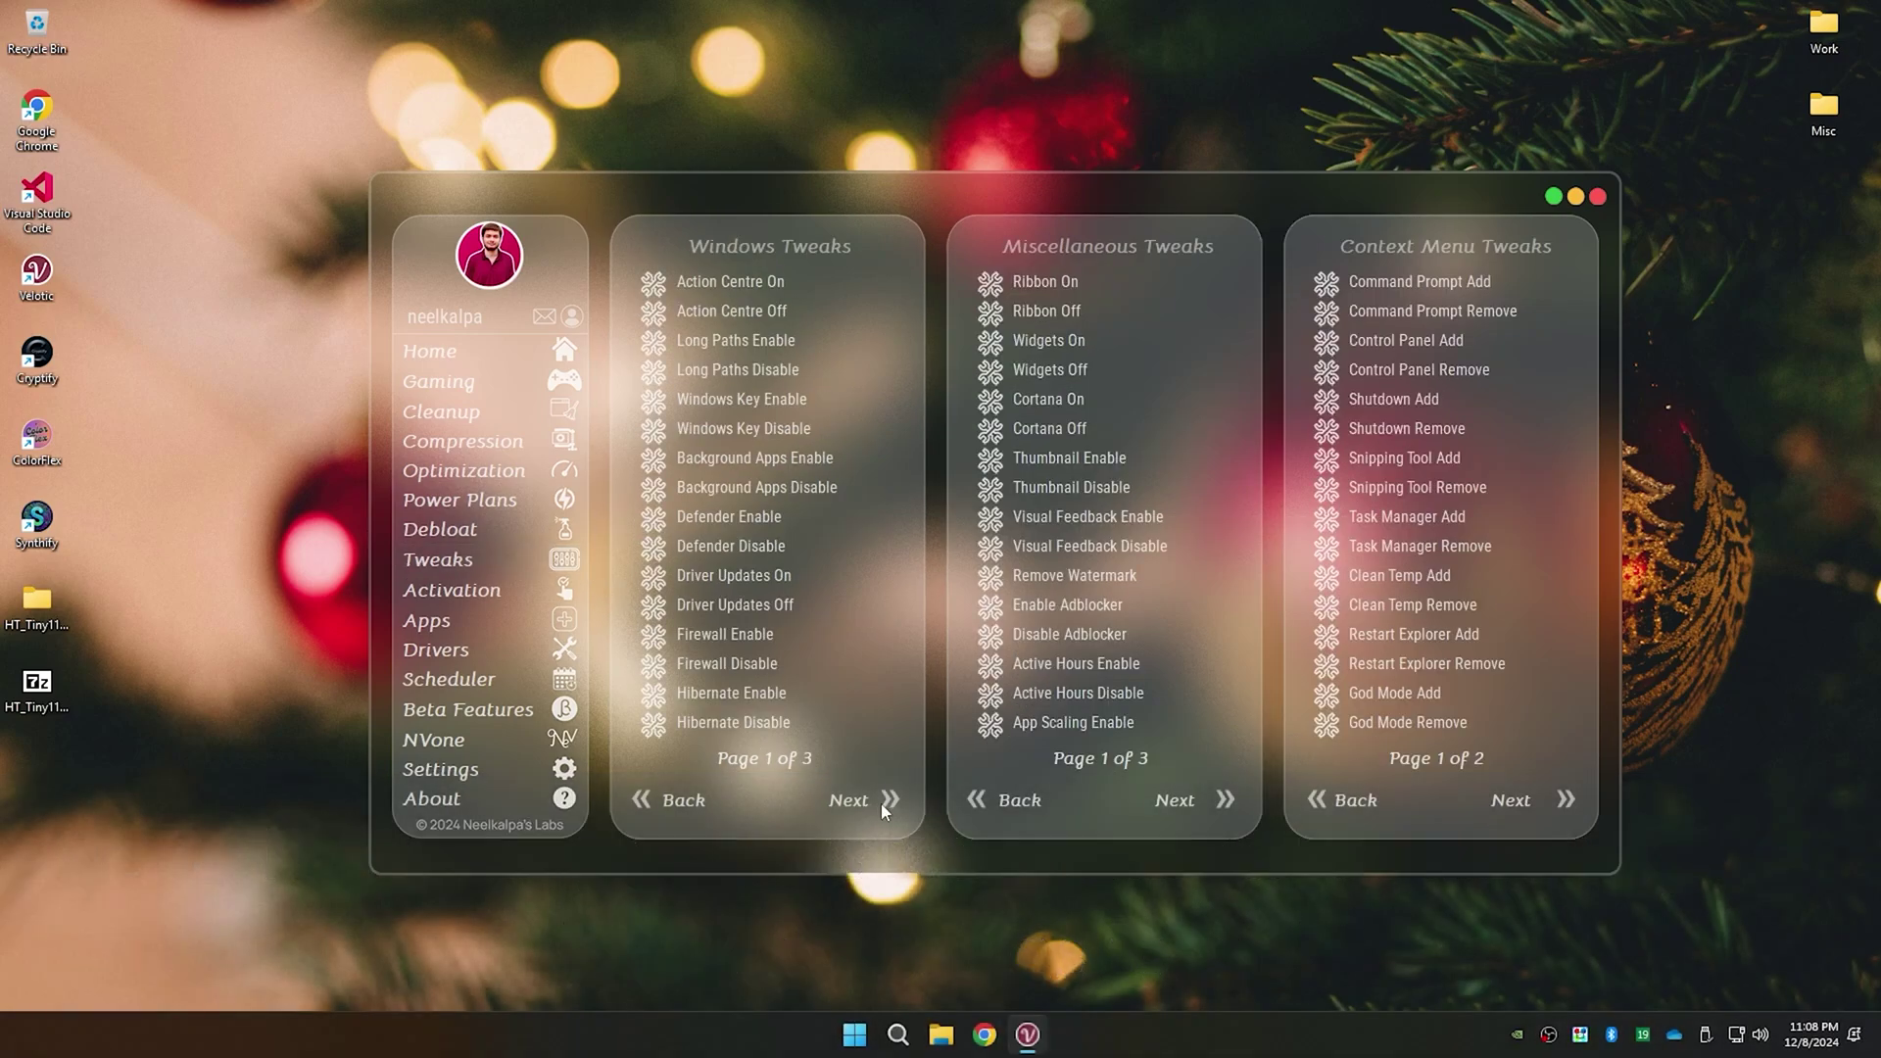
left_click(890, 801)
left_click(1224, 801)
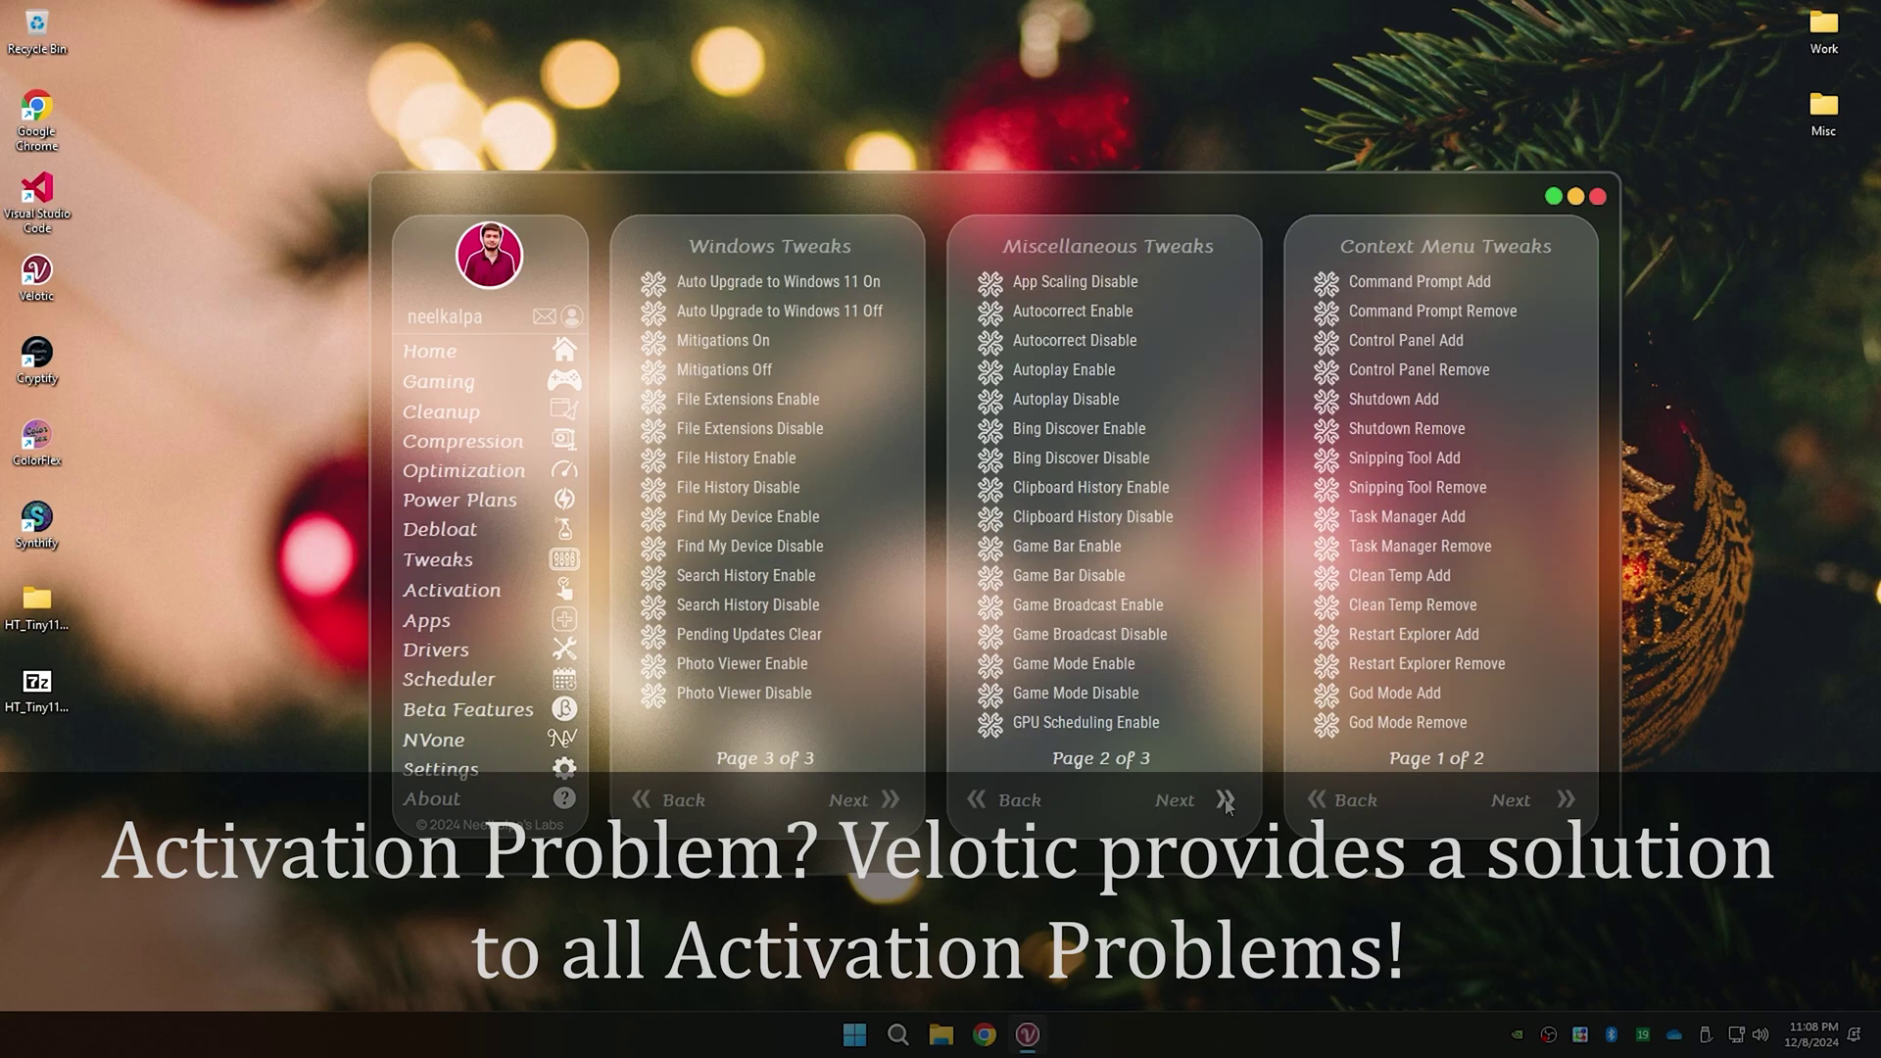
left_click(1569, 802)
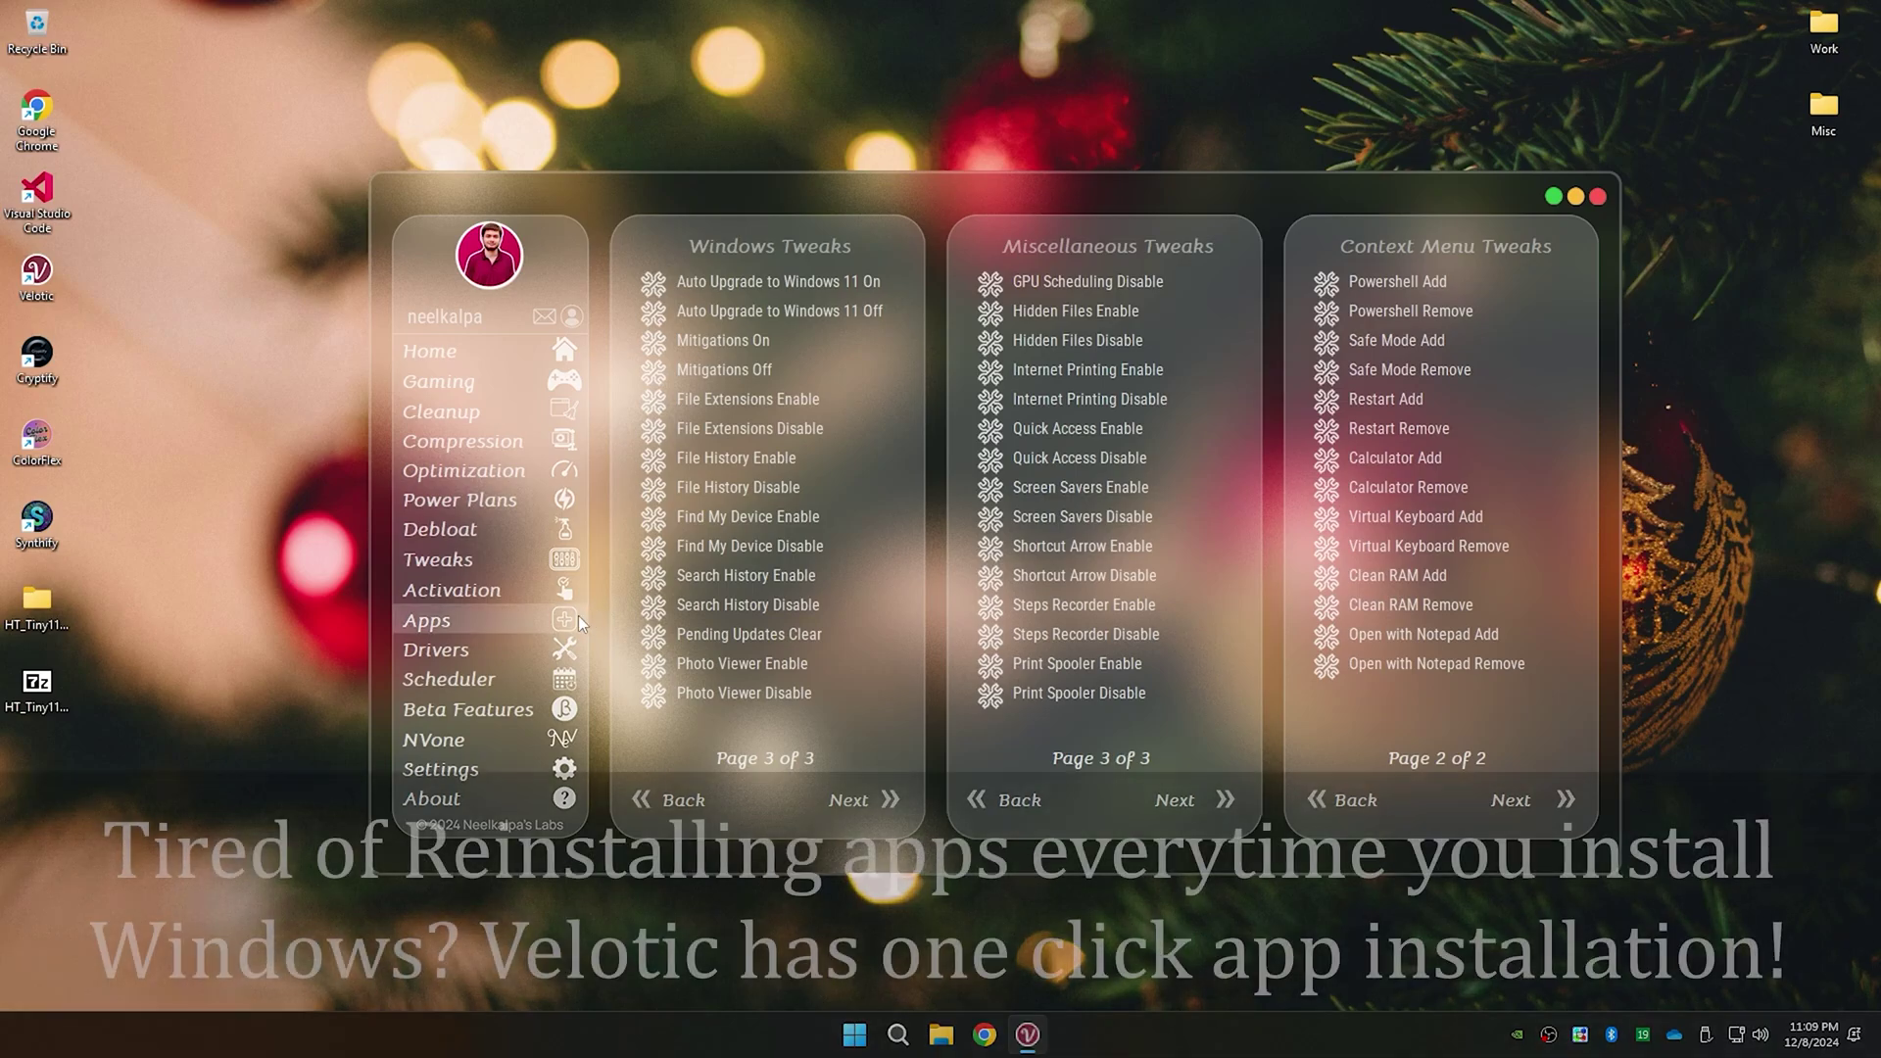
left_click(572, 617)
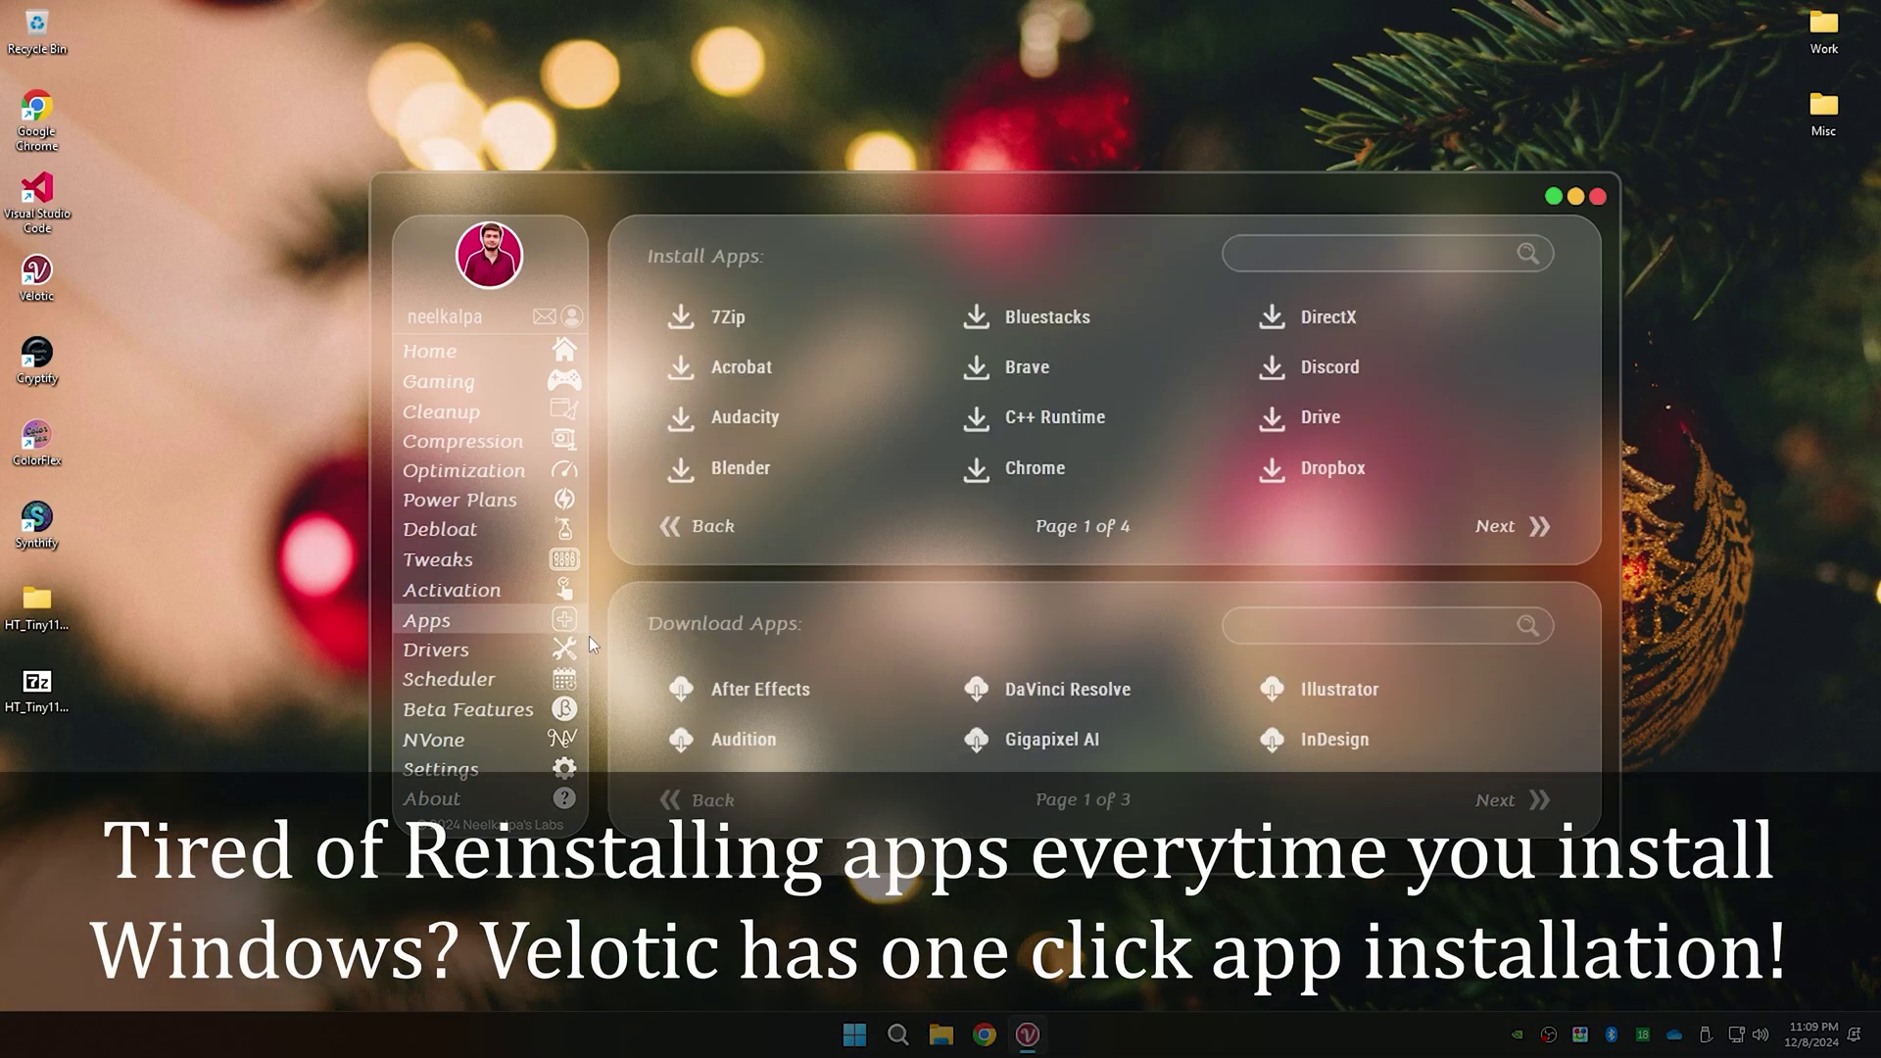
left_click(1539, 527)
left_click(1538, 526)
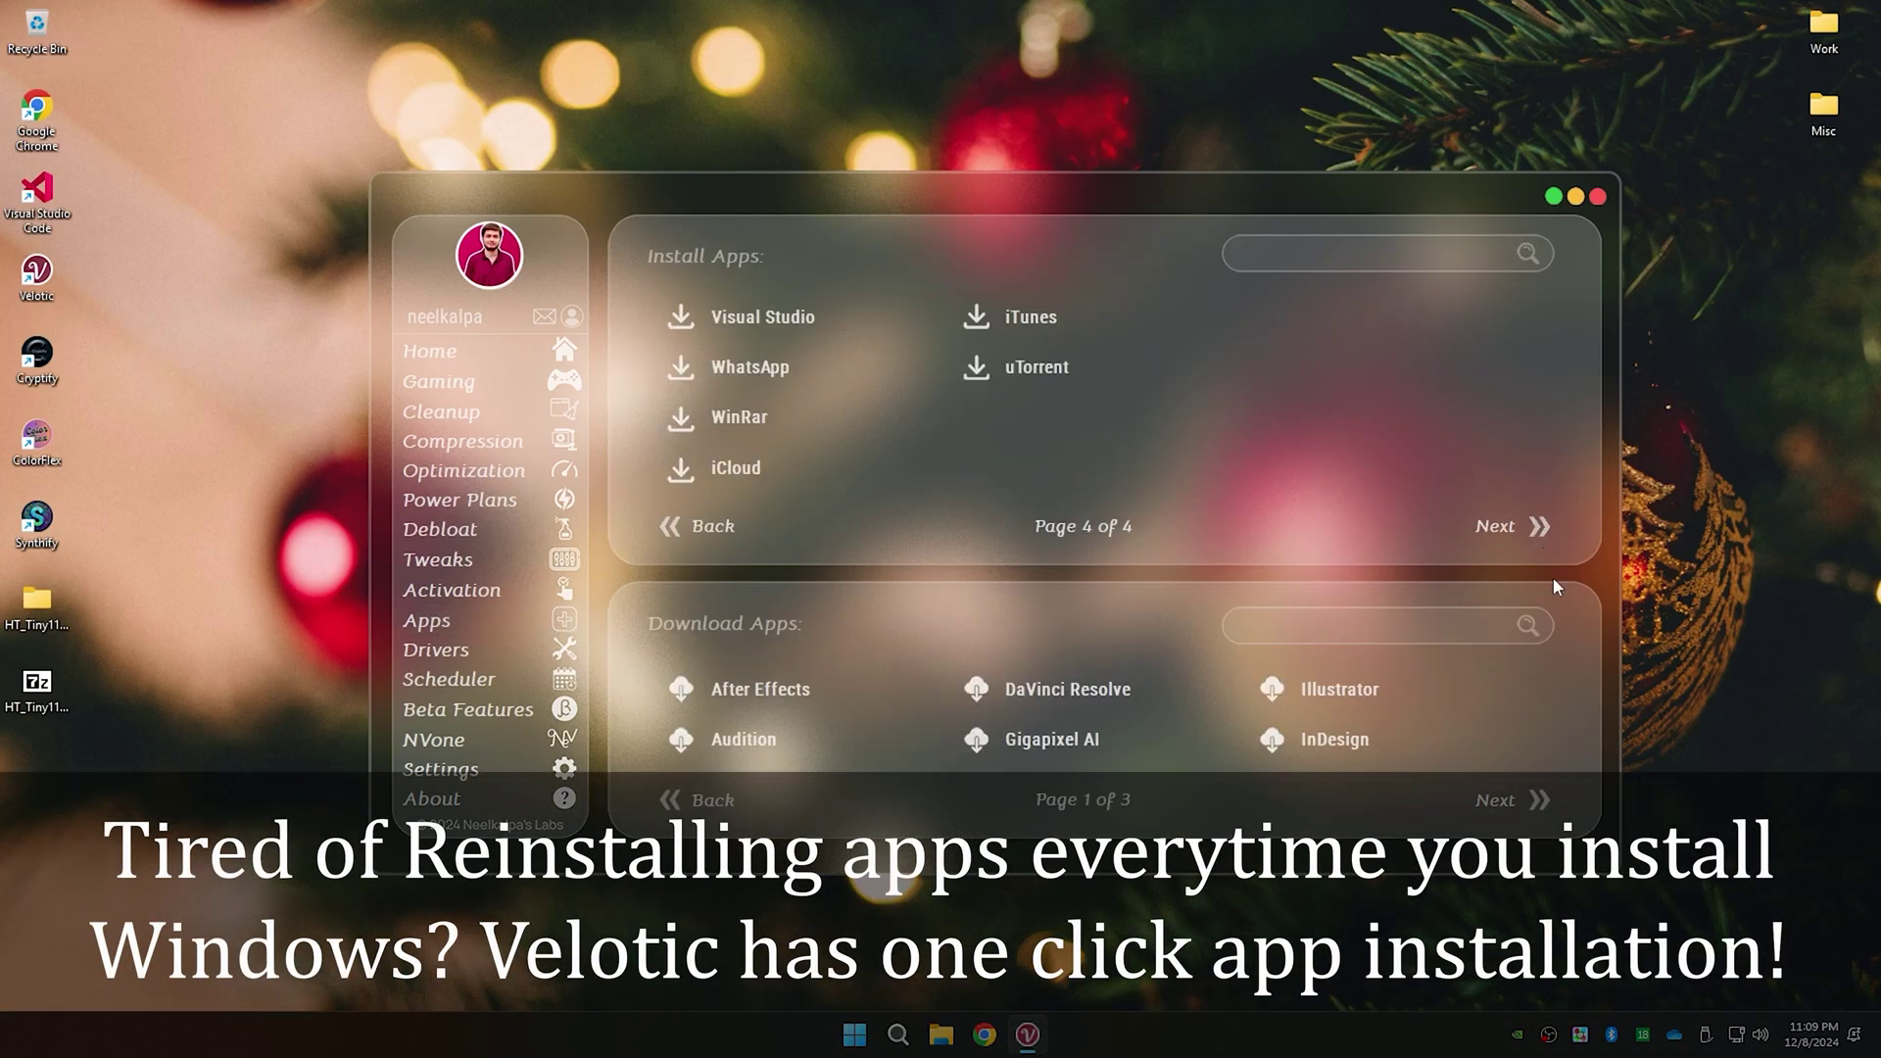
left_click(1540, 802)
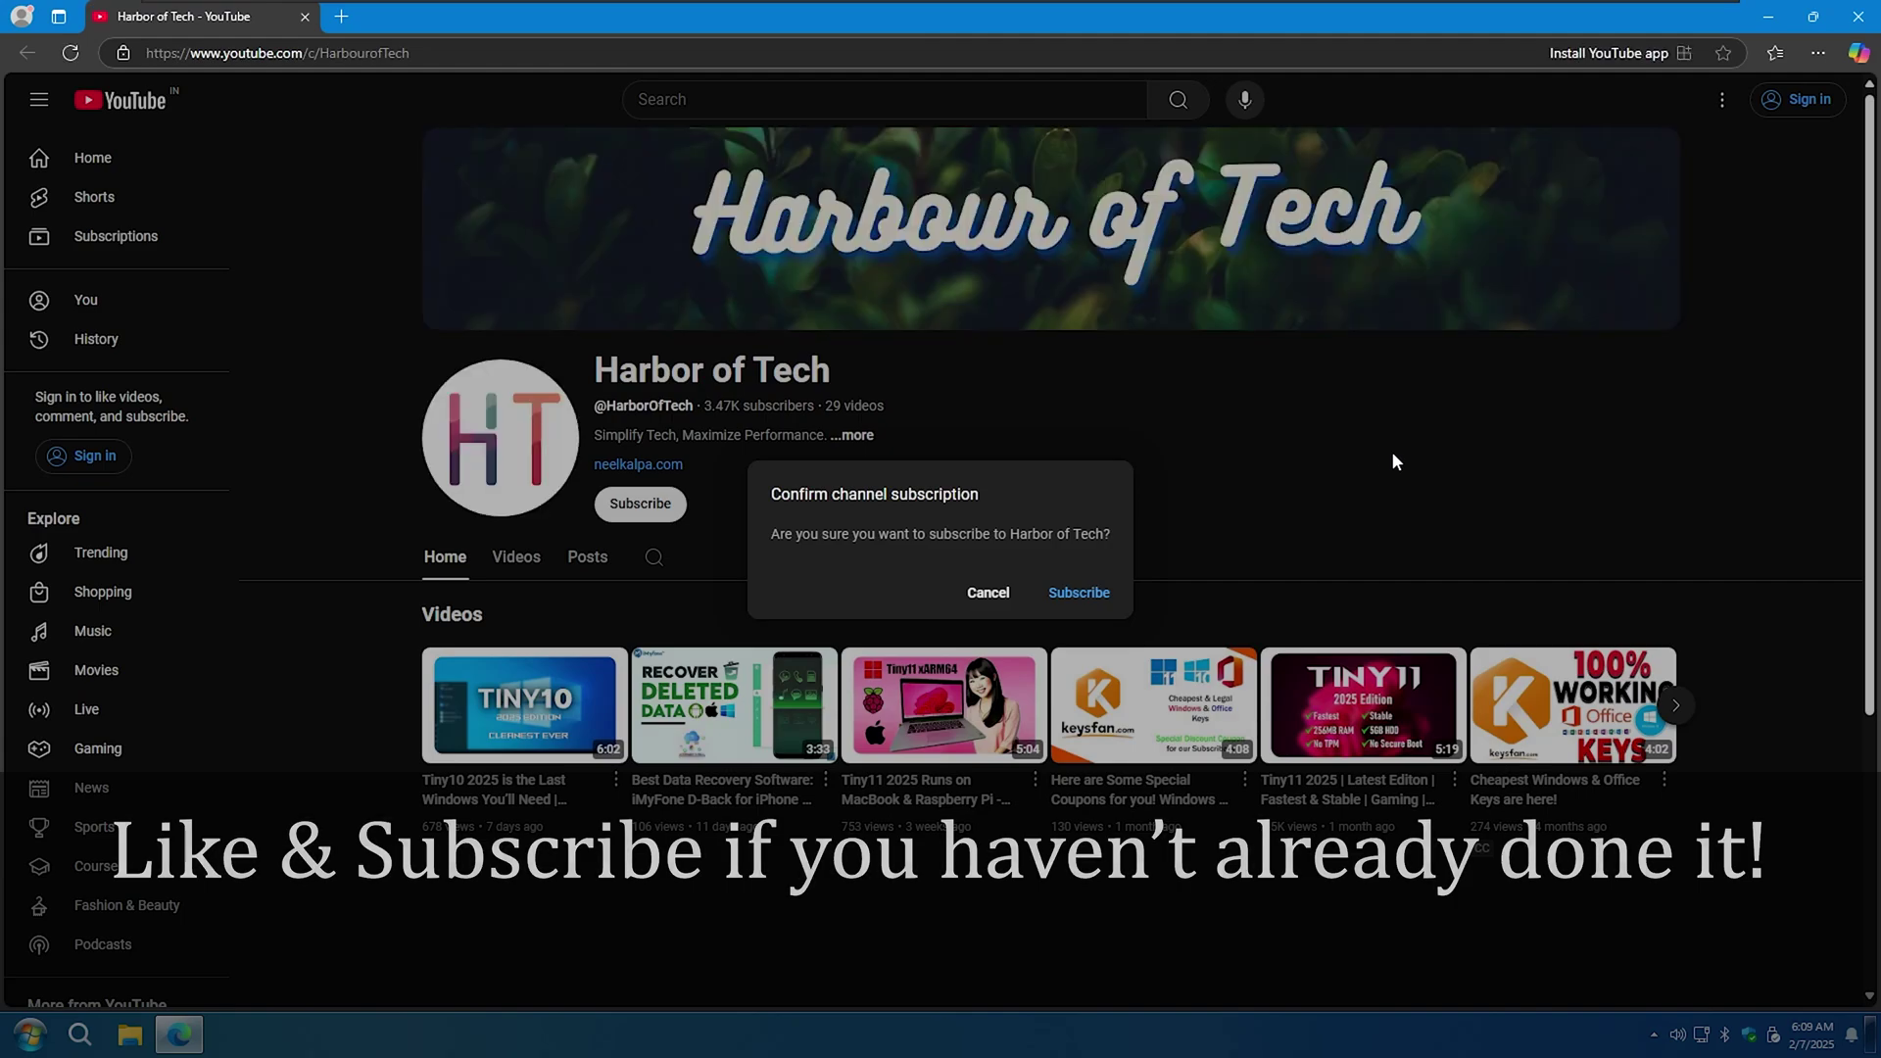
Close the YouTube channel window and the Discord invite window
left_click(1856, 27)
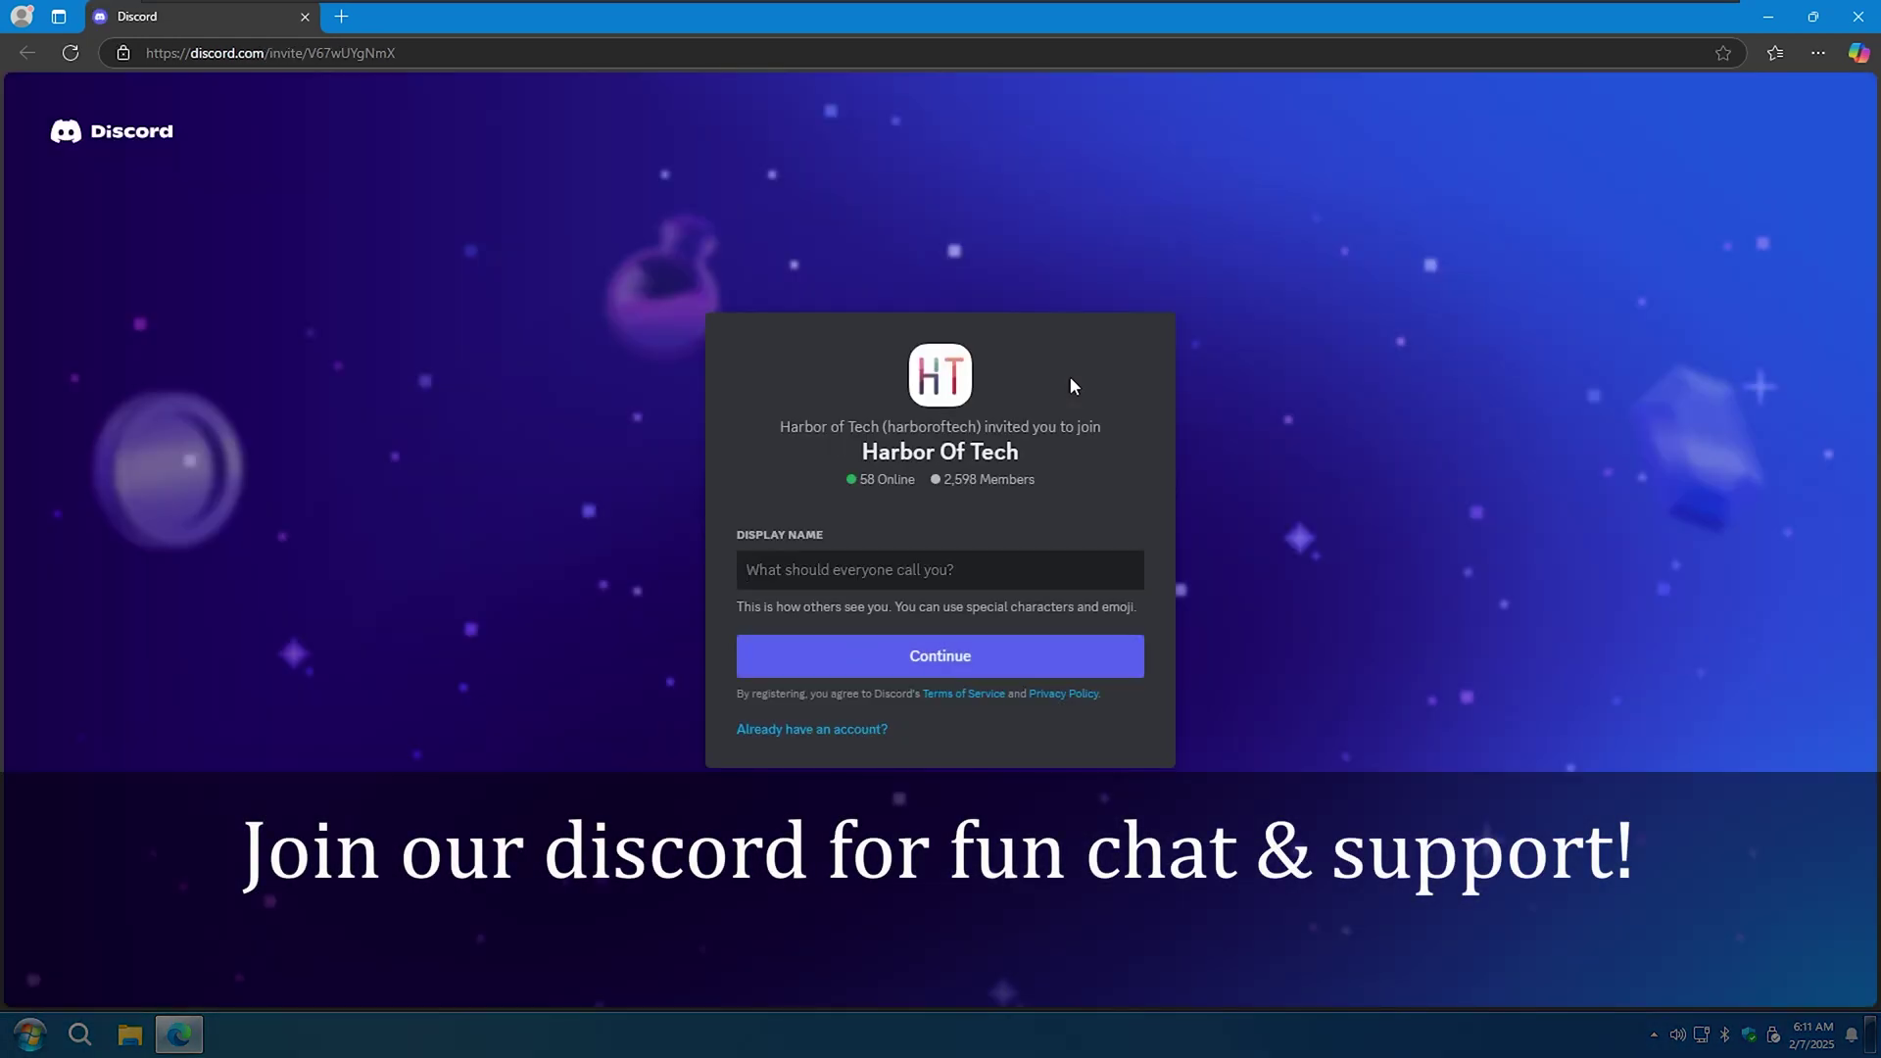
left_click(1859, 17)
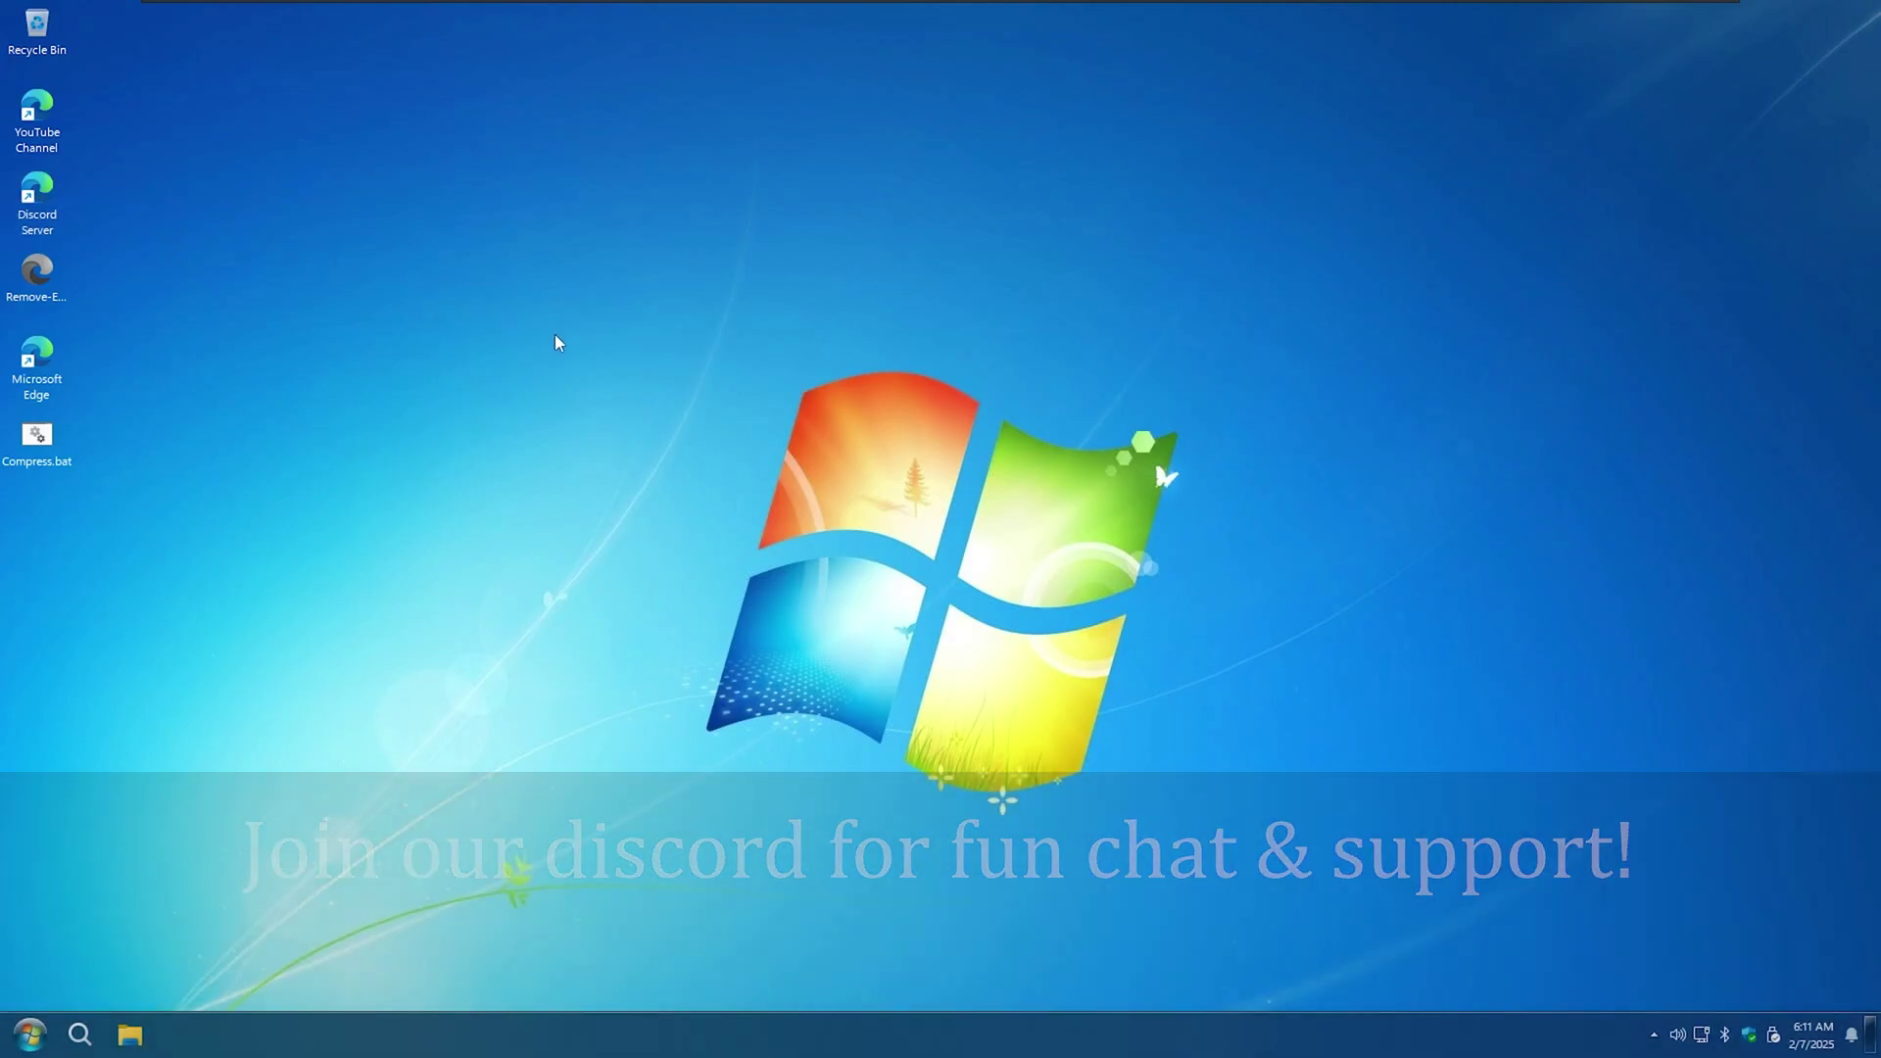
Refresh the desktop and run Remove-Edge.exe as administrator, allowing the UAC prompt
right_click(1029, 432)
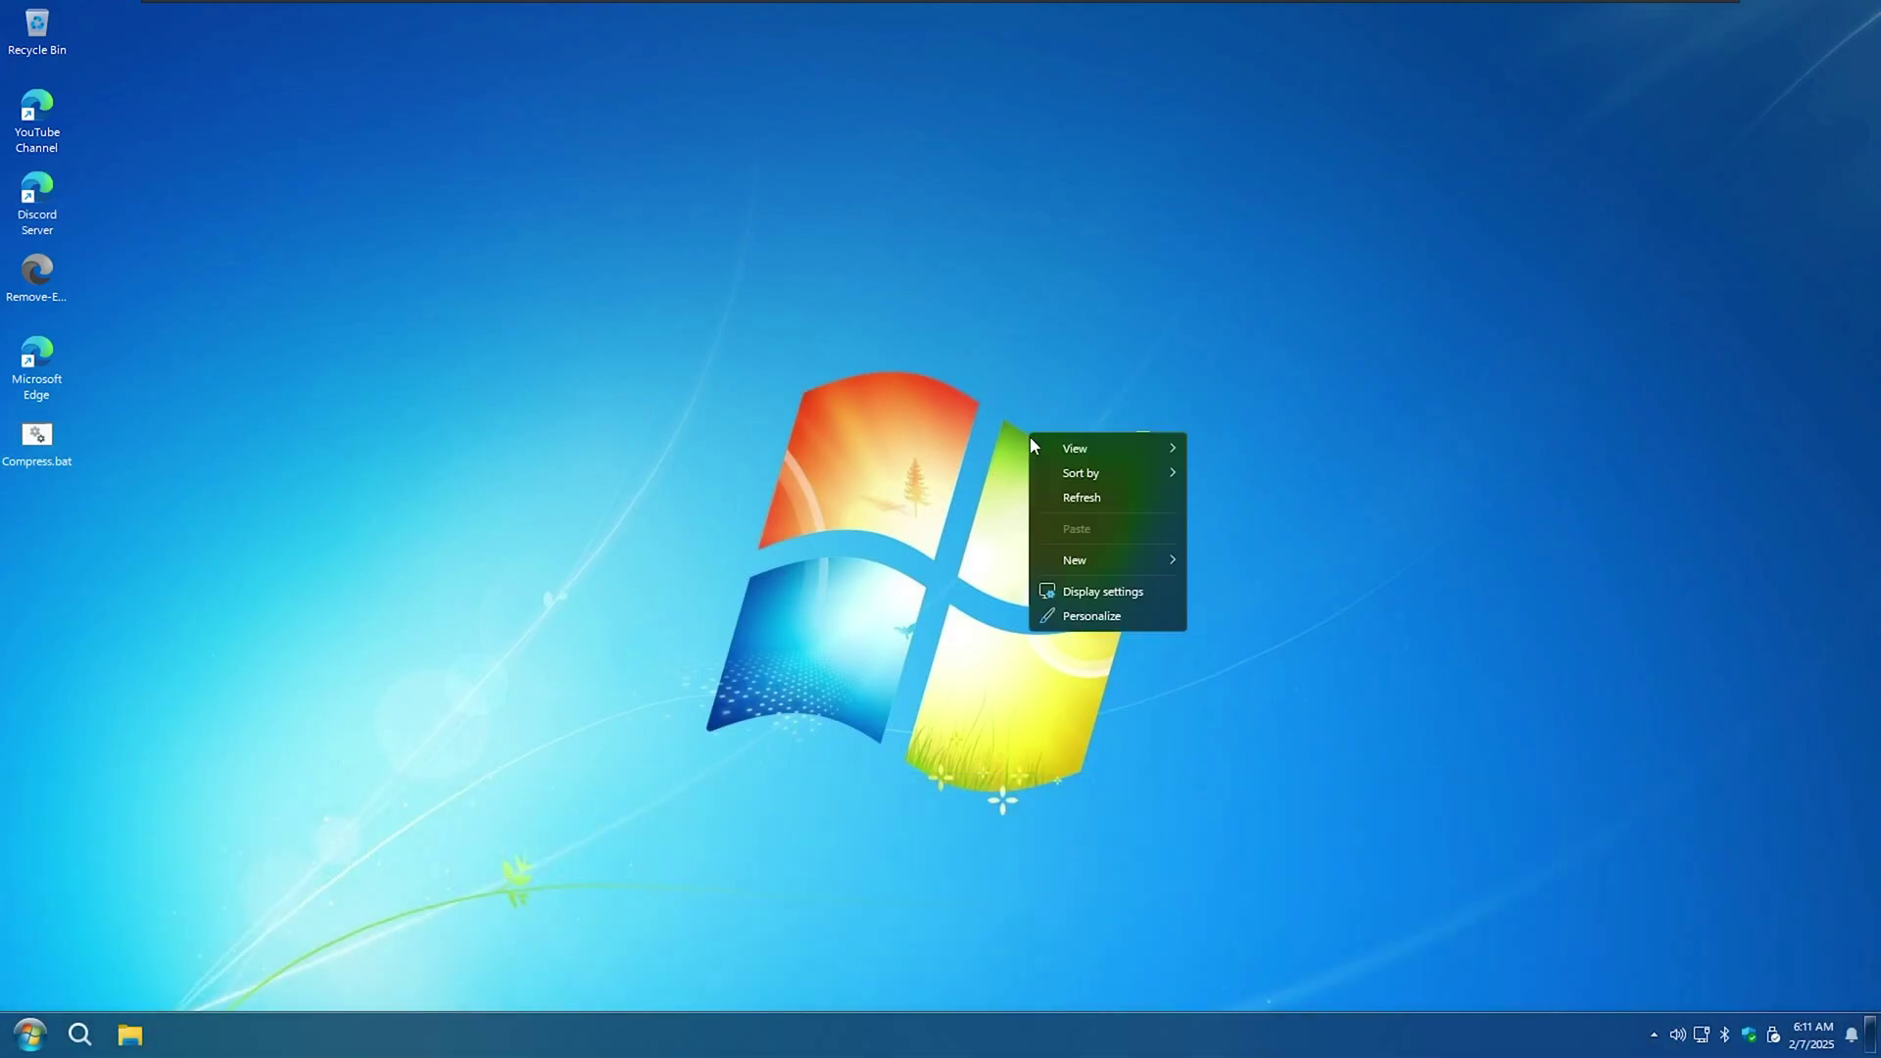
left_click(1090, 500)
right_click(44, 274)
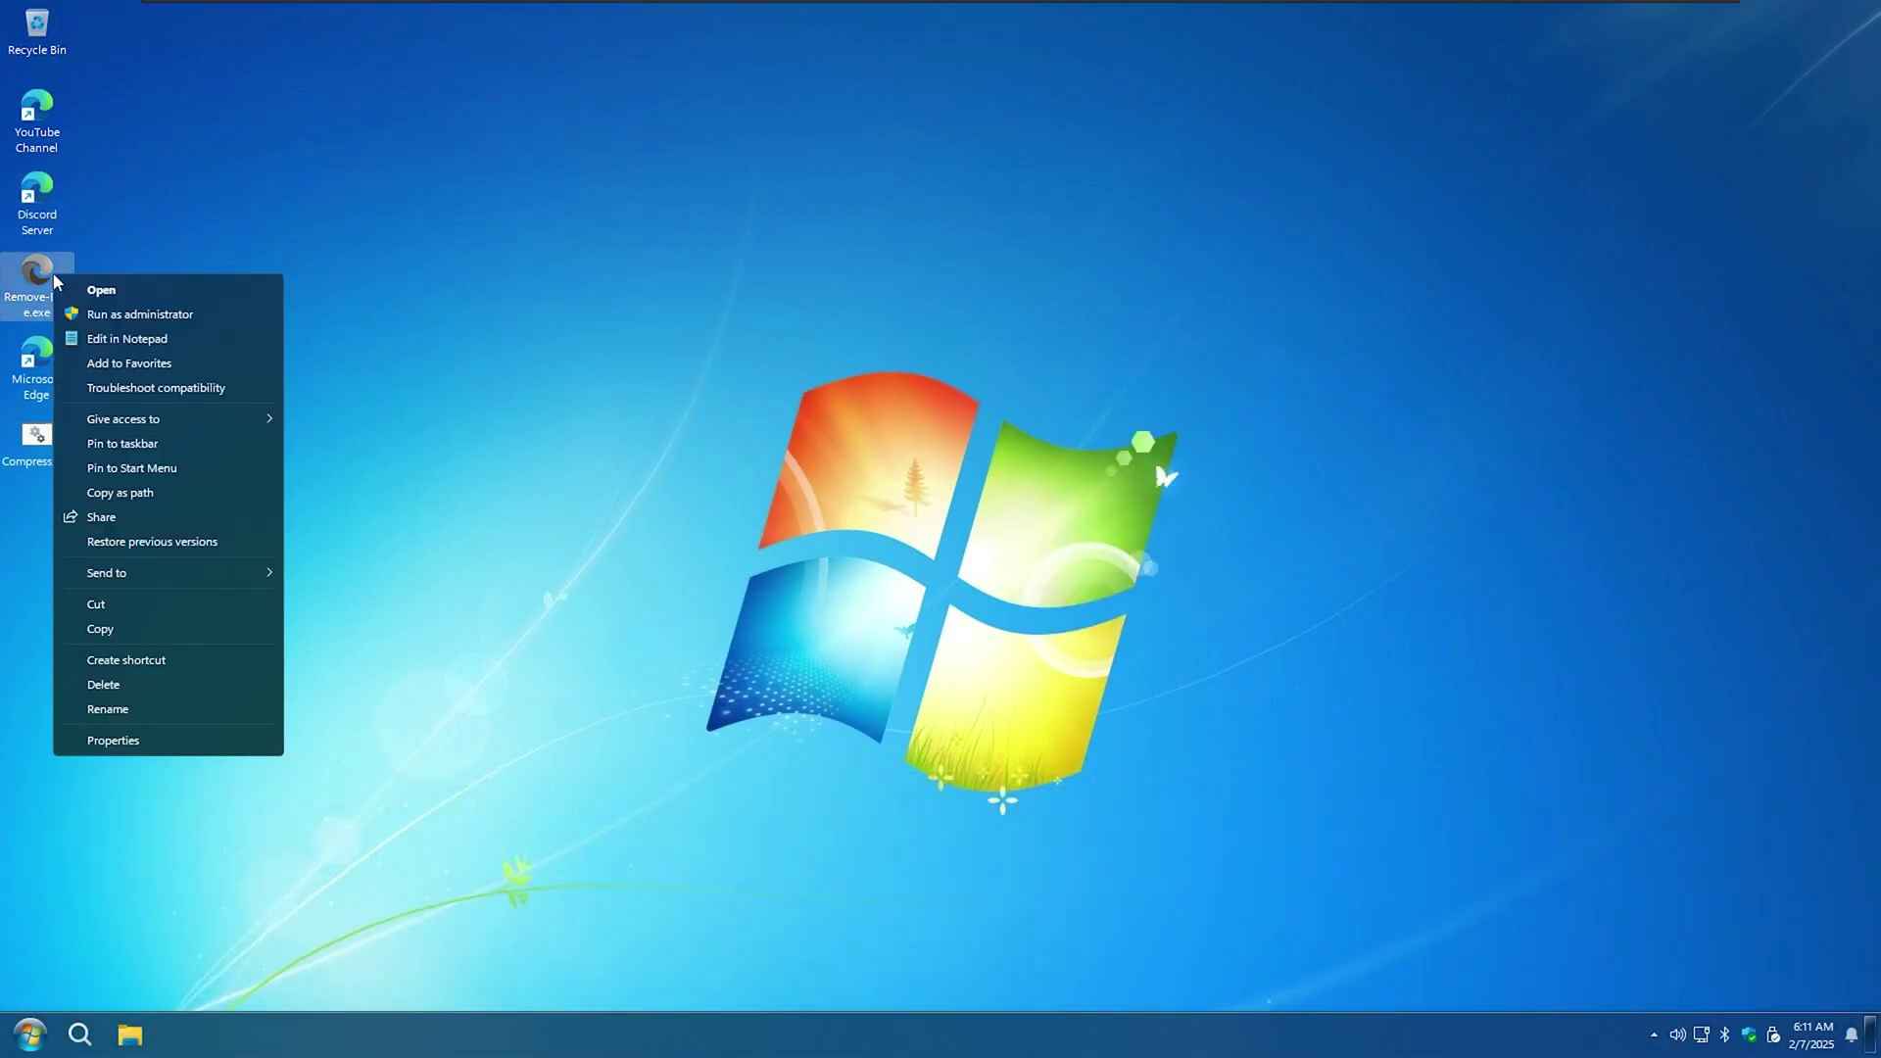
left_click(139, 314)
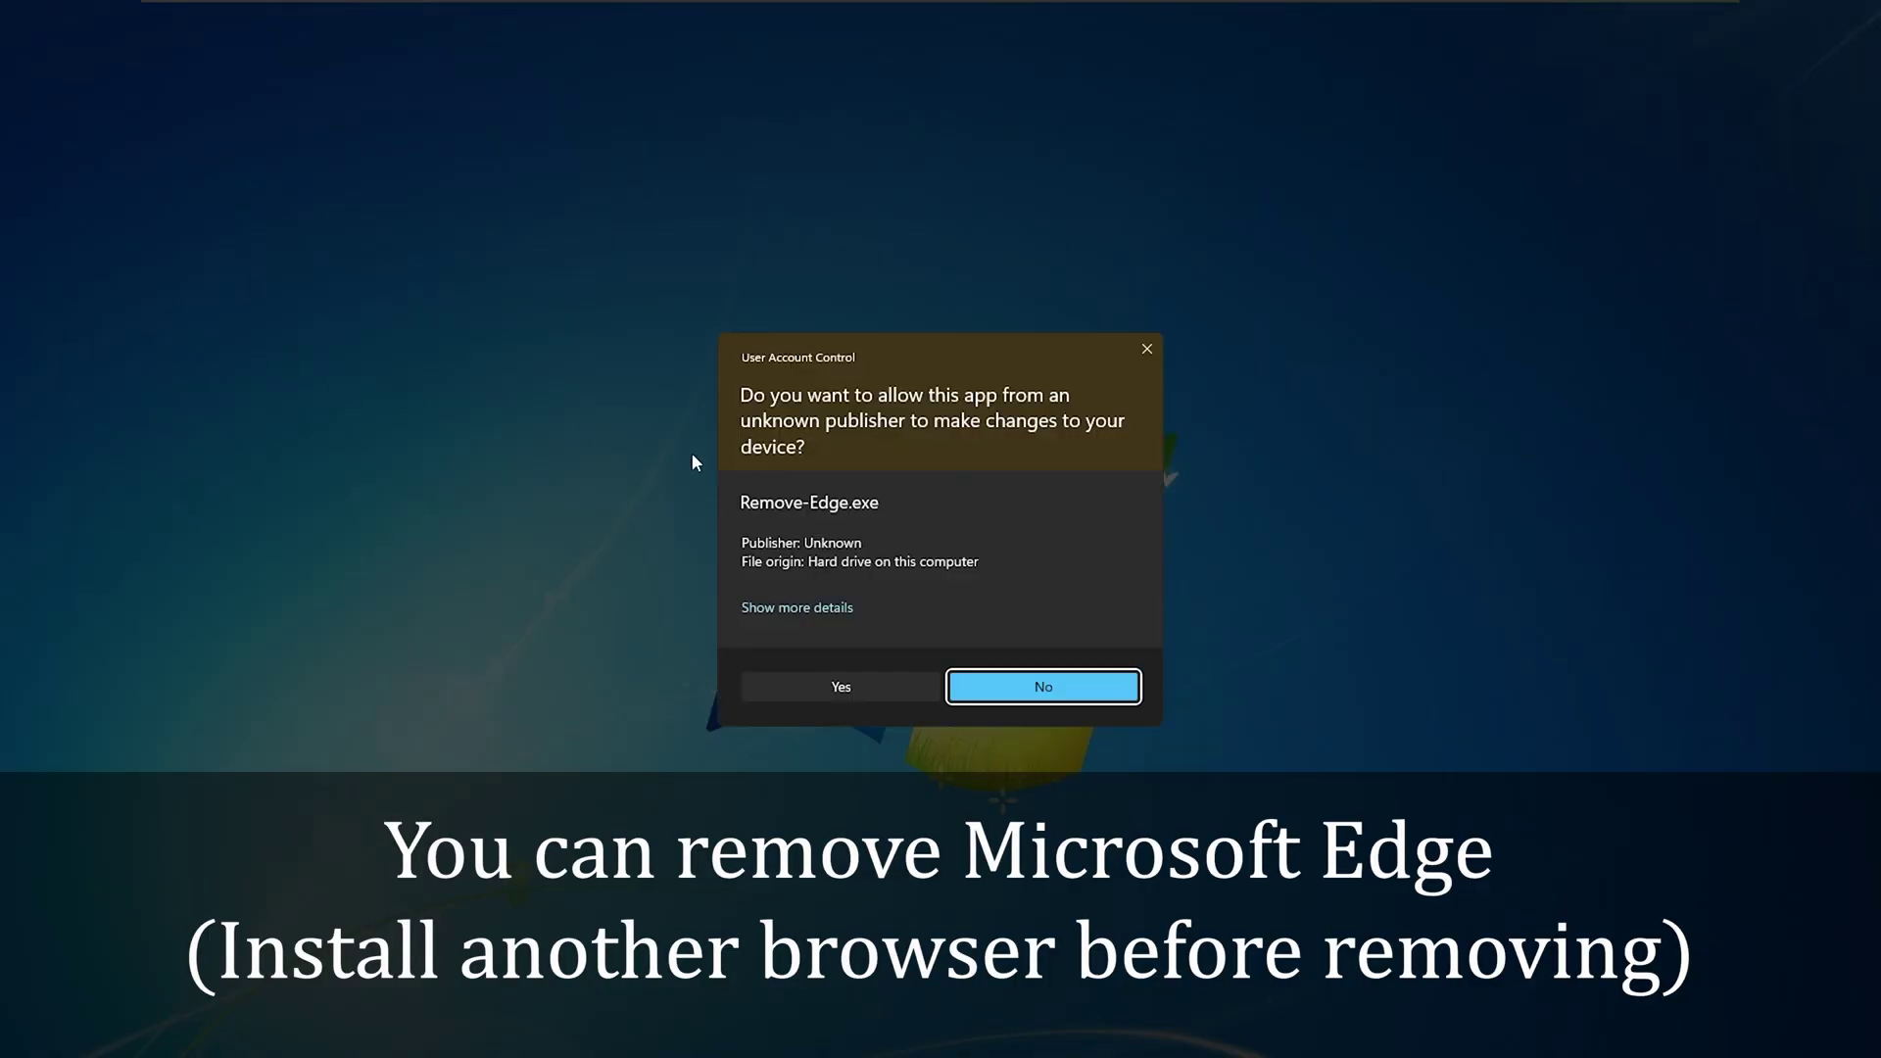
left_click(872, 684)
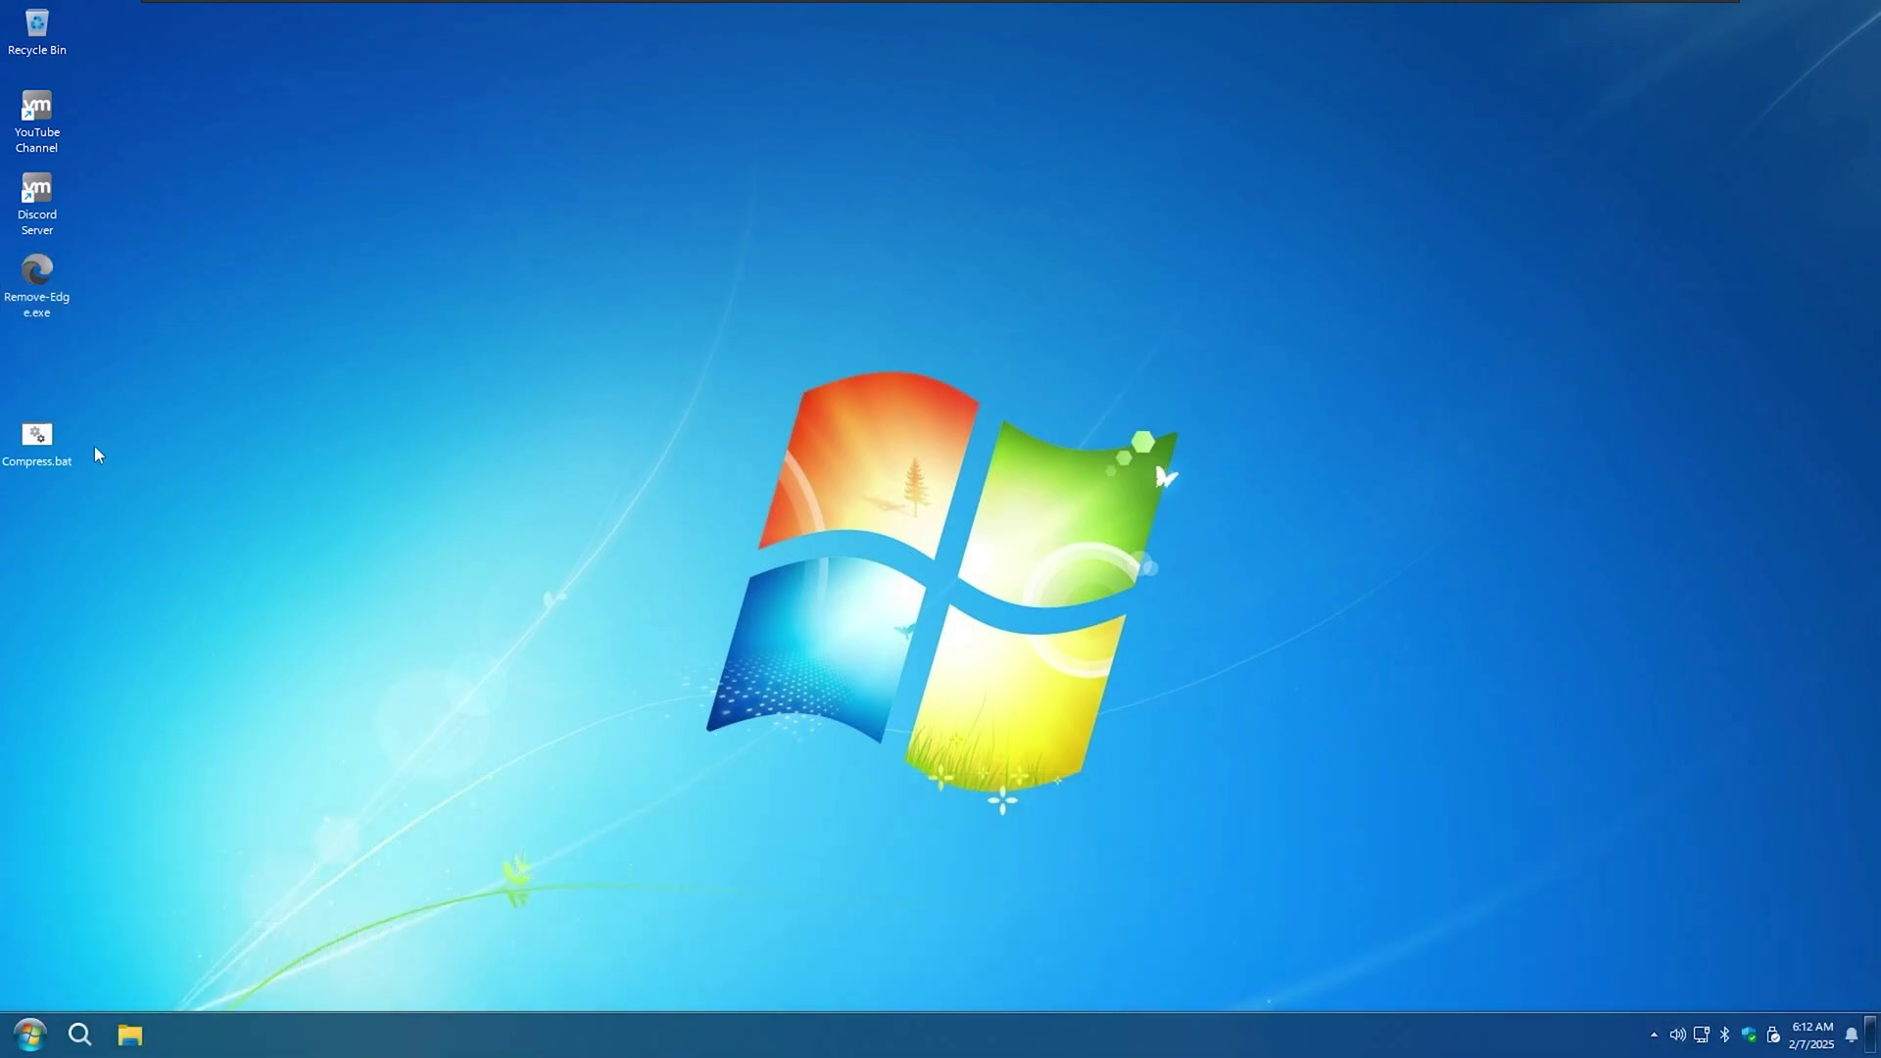
Dismiss the virus notification, run Compress.bat as administrator and confirm compressing drive C with Y
right_click(56, 434)
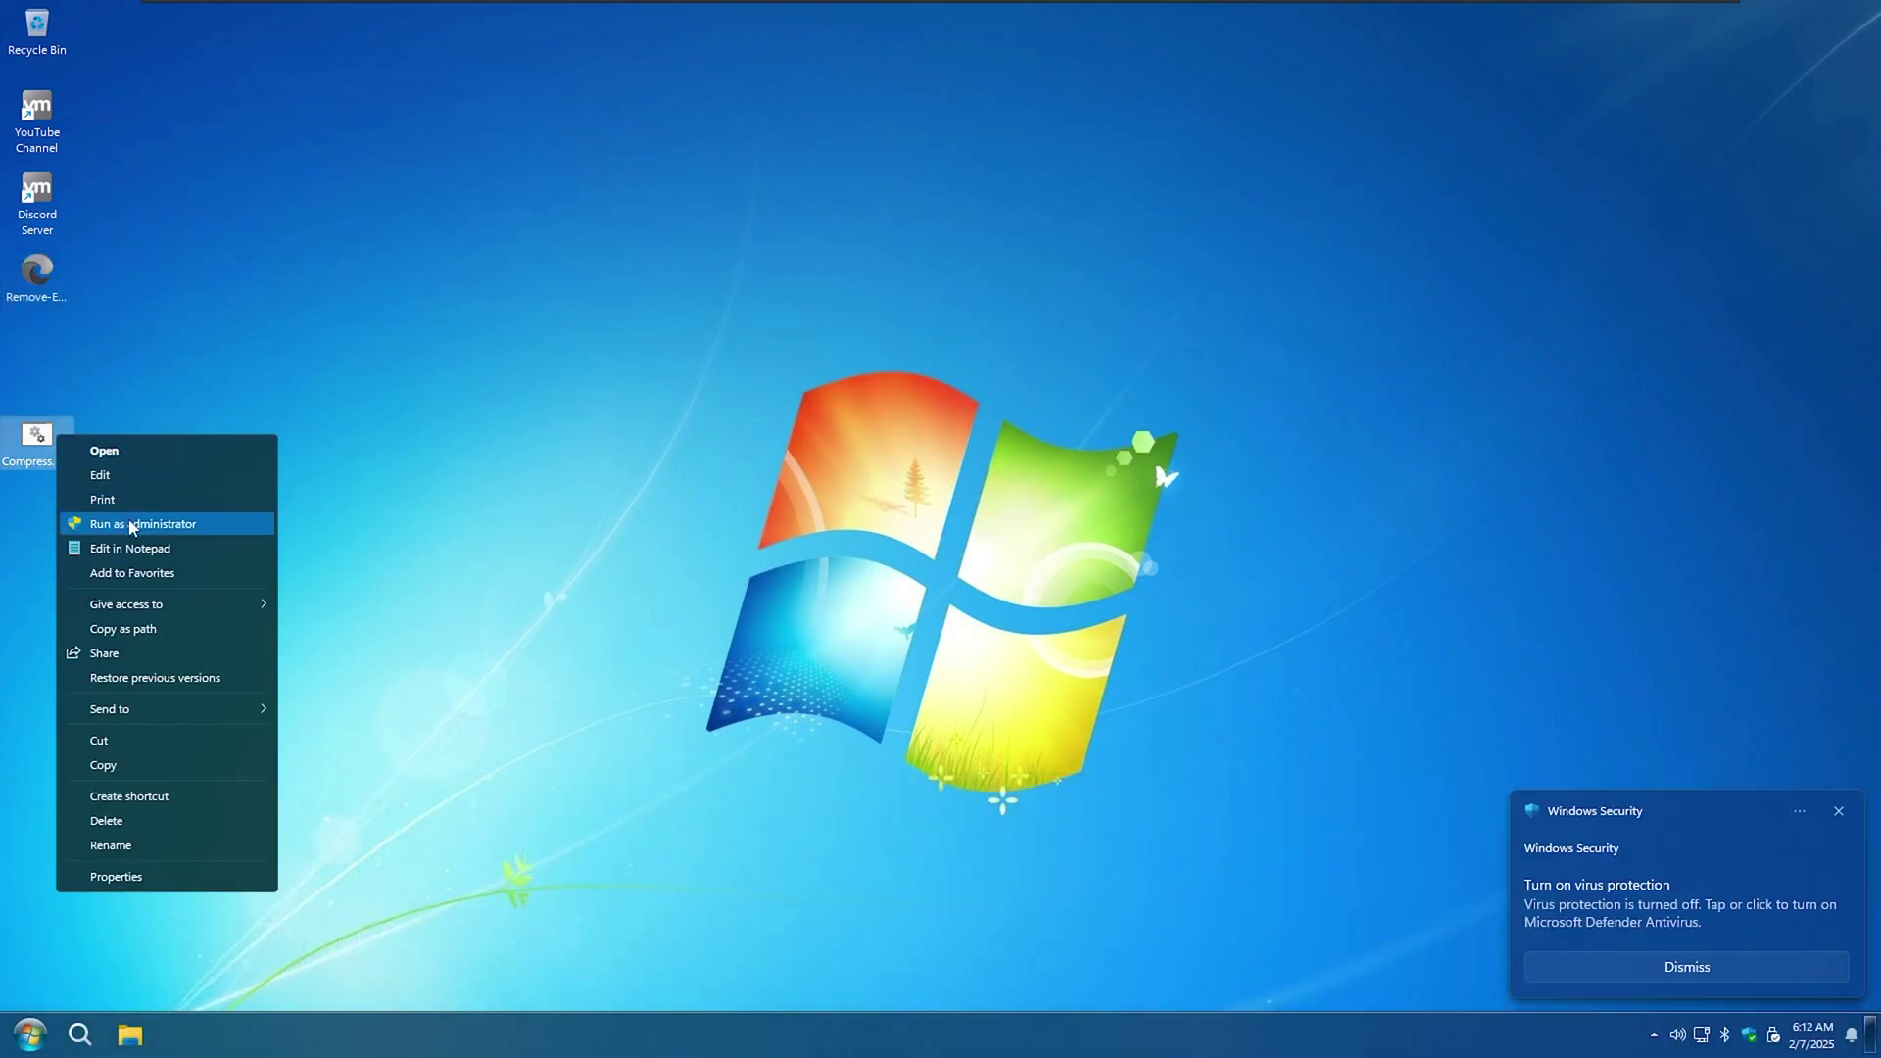
left_click(1837, 814)
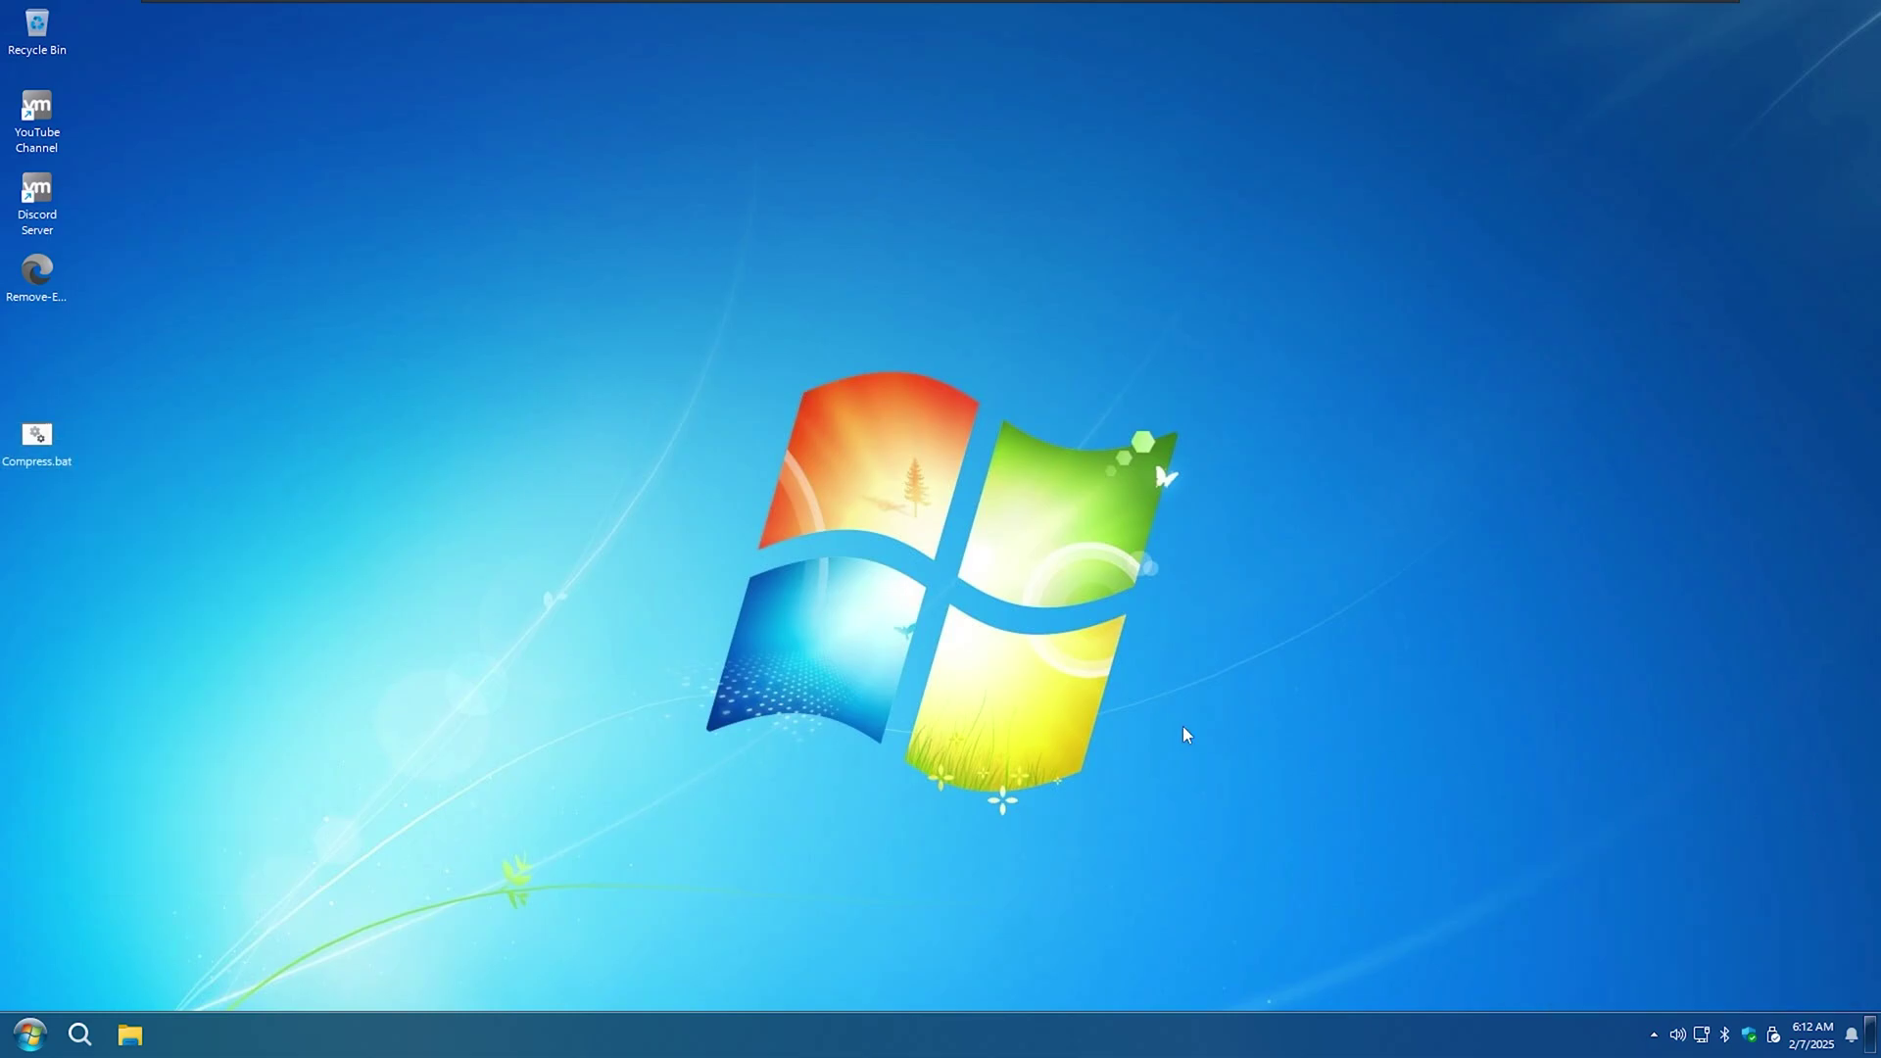
right_click(37, 441)
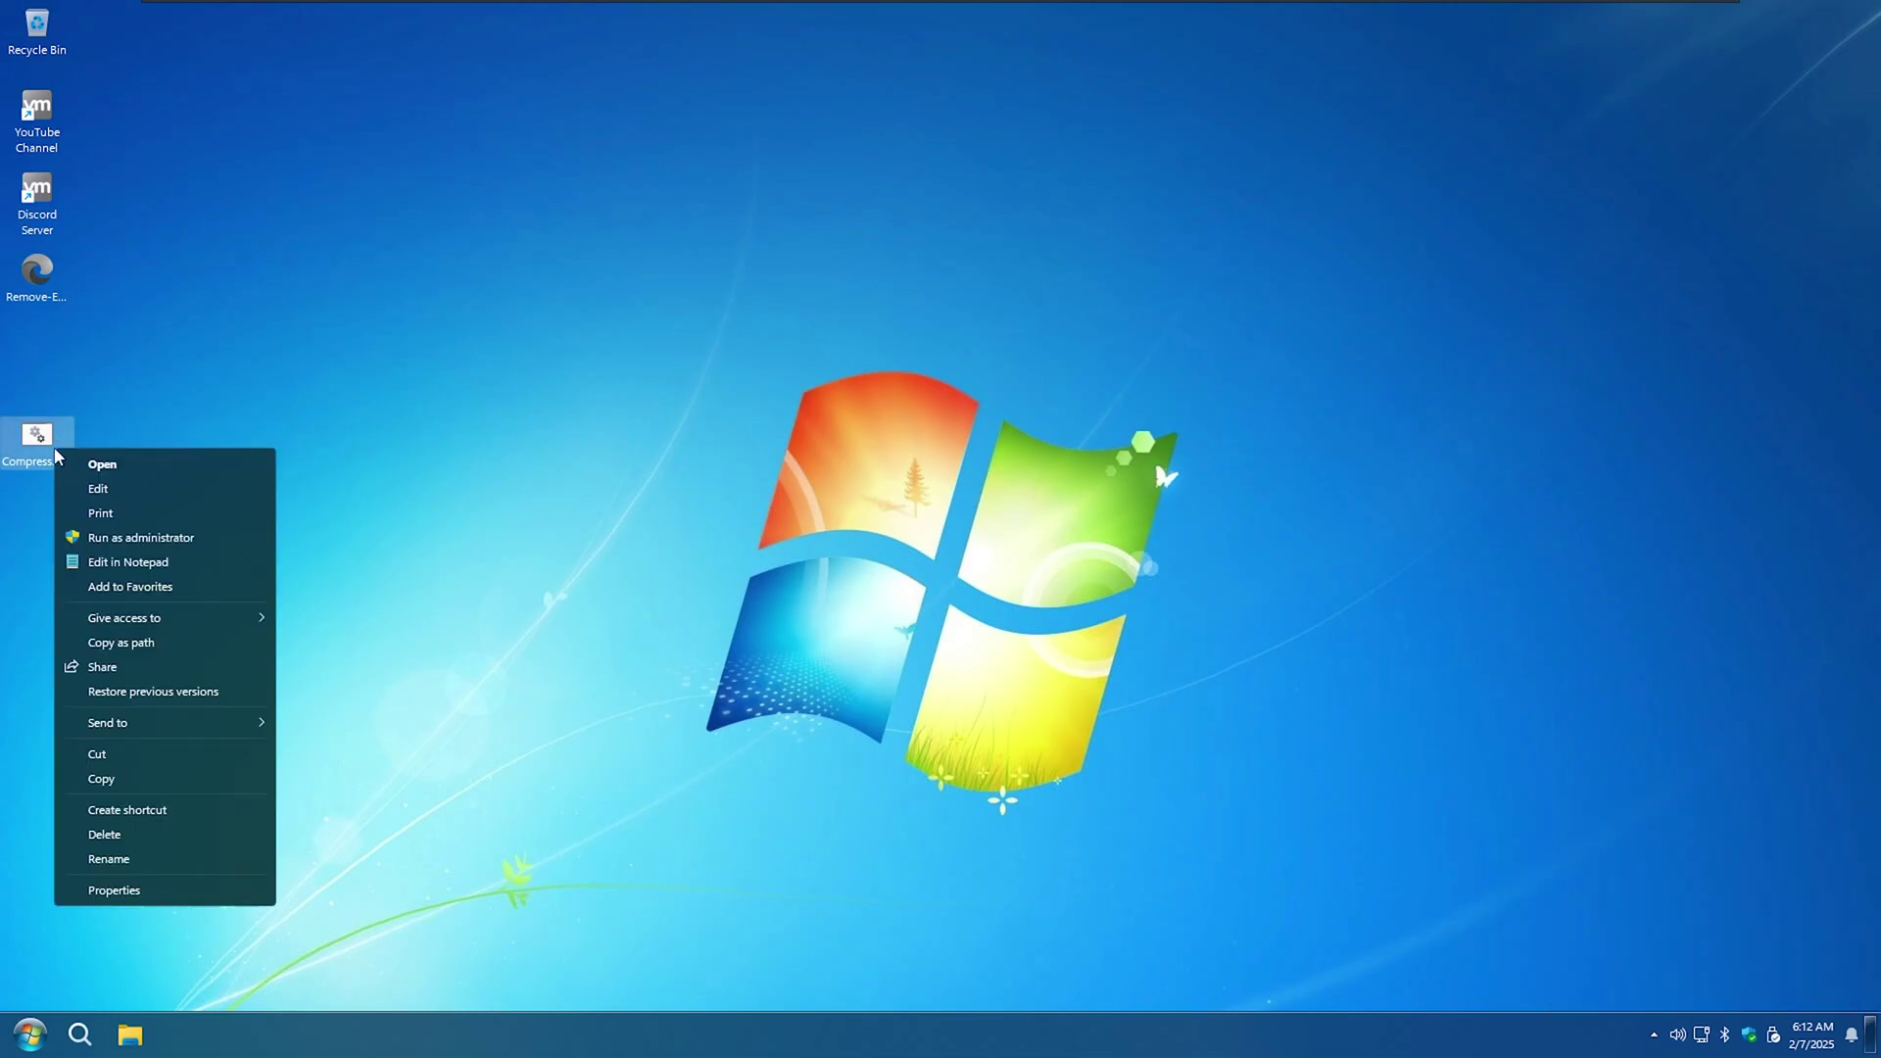
left_click(120, 539)
left_click(1029, 664)
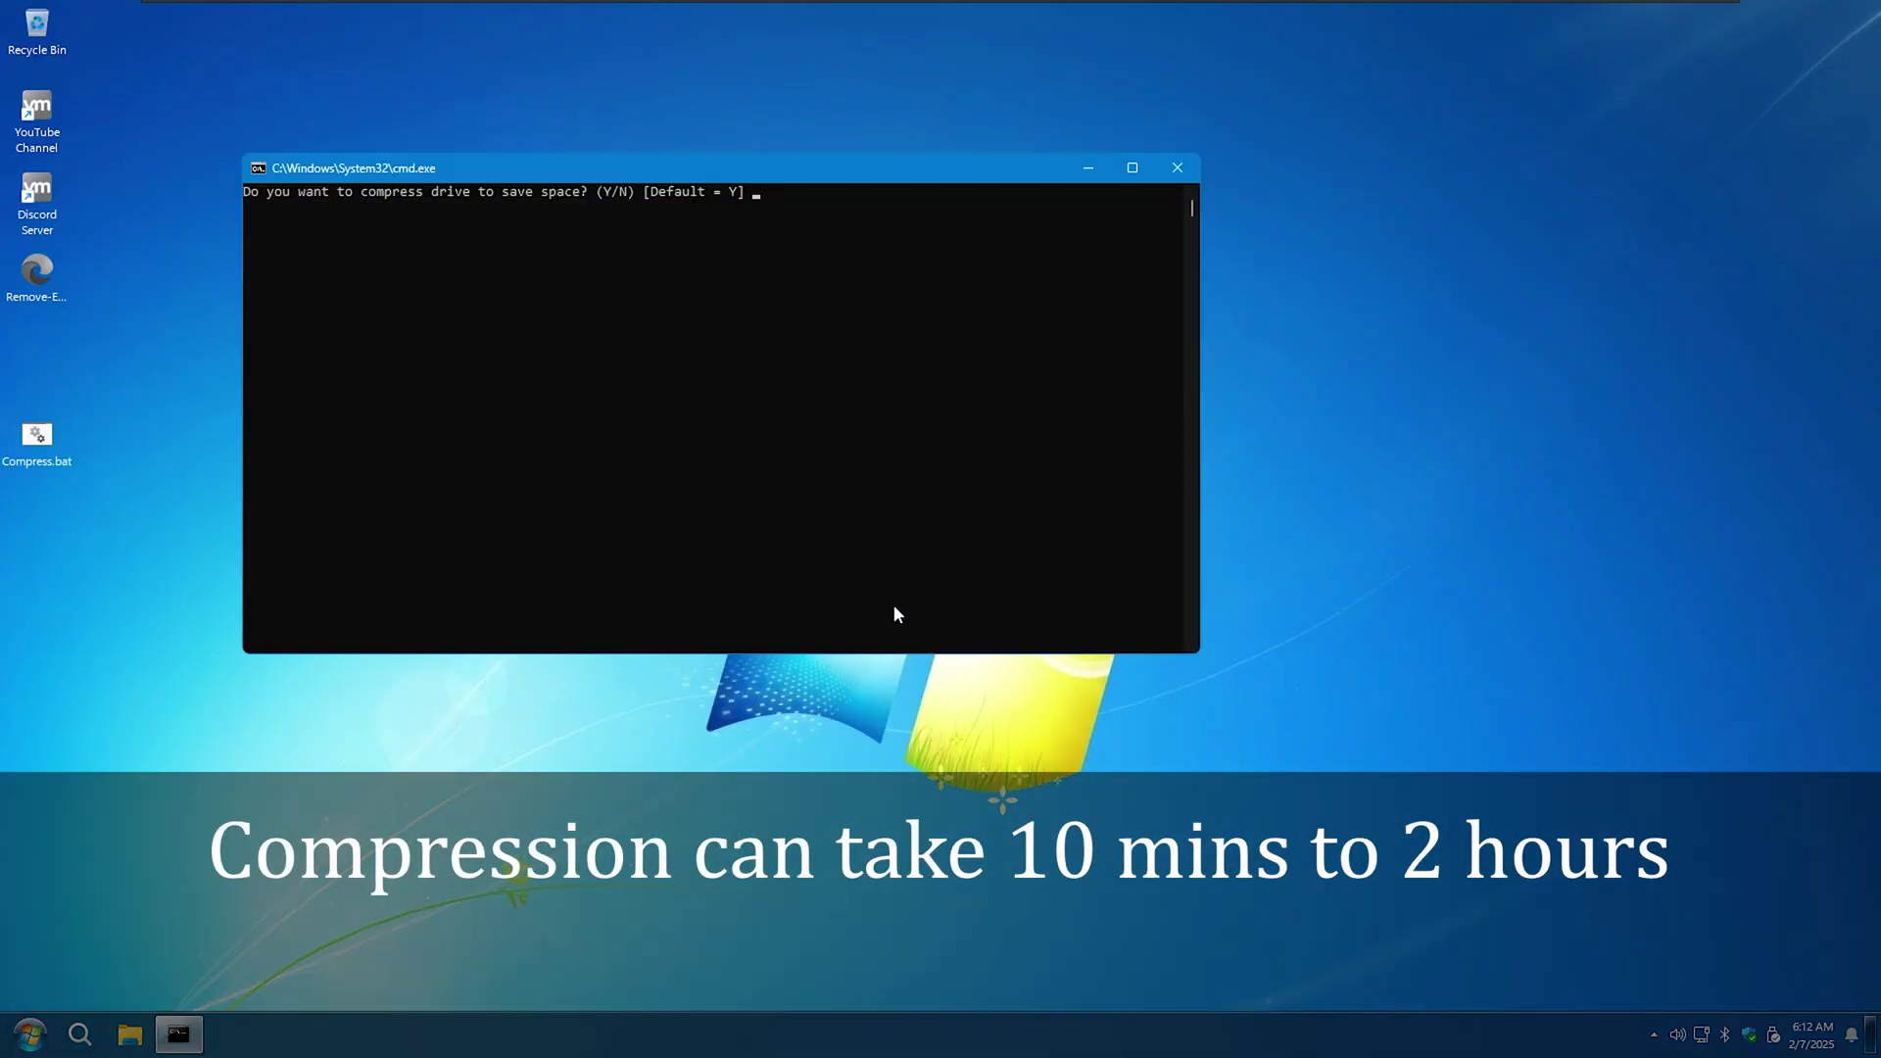
type("Y")
key("Return")
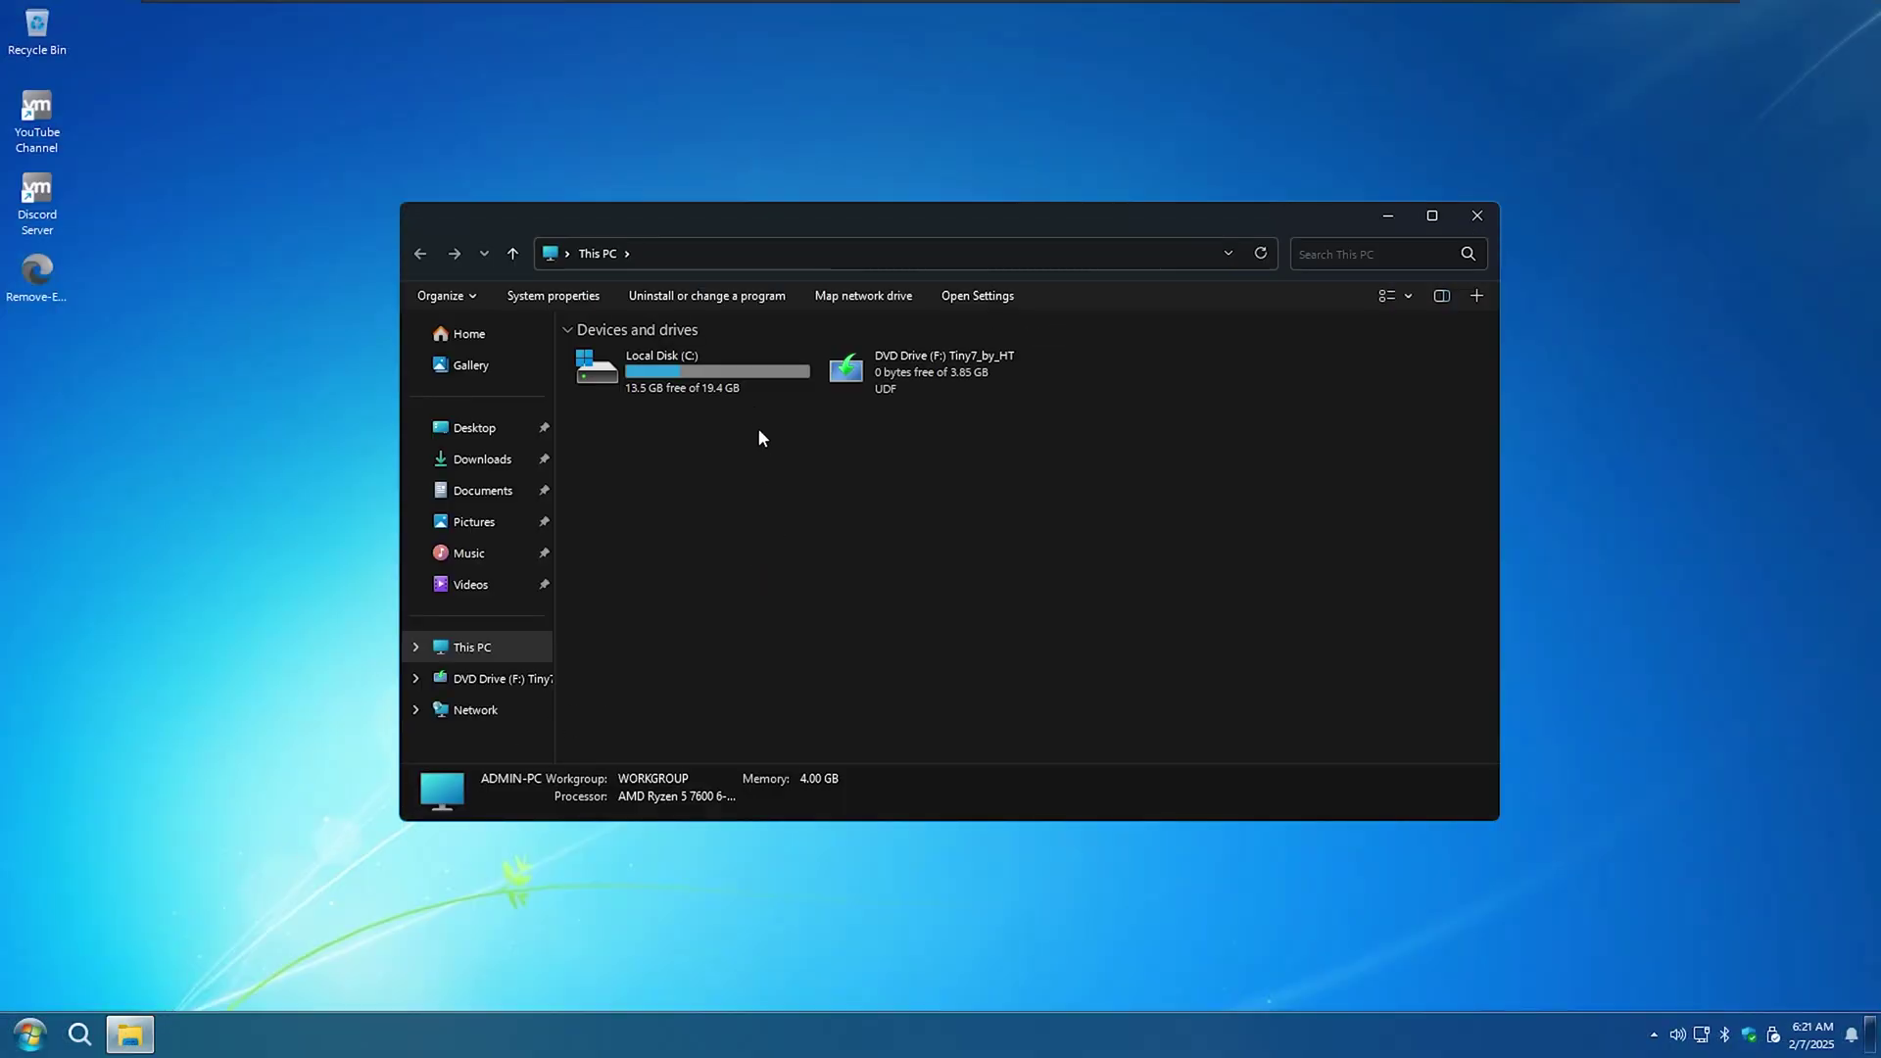
Check Local Disk (C:) Properties showing 5.85 GB used and 13.5 GB free, then close it
left_click(751, 390)
right_click(752, 388)
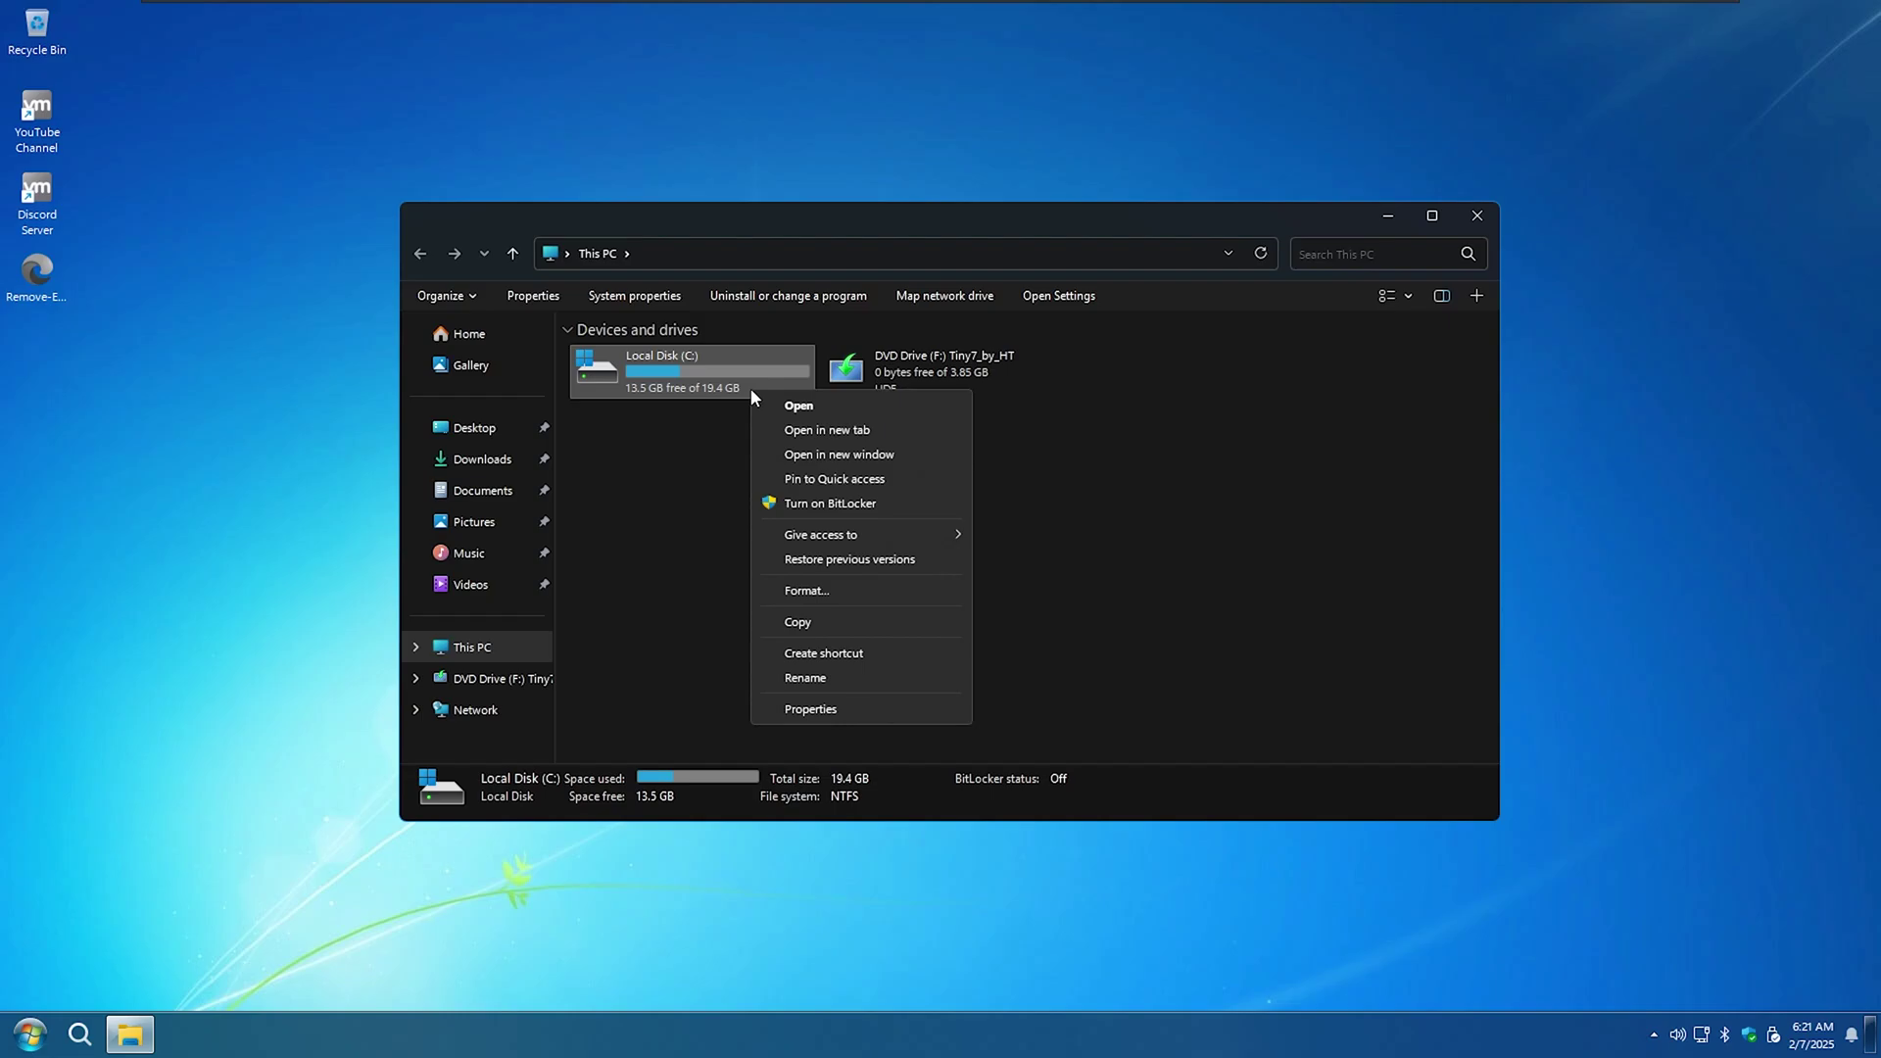
left_click(812, 714)
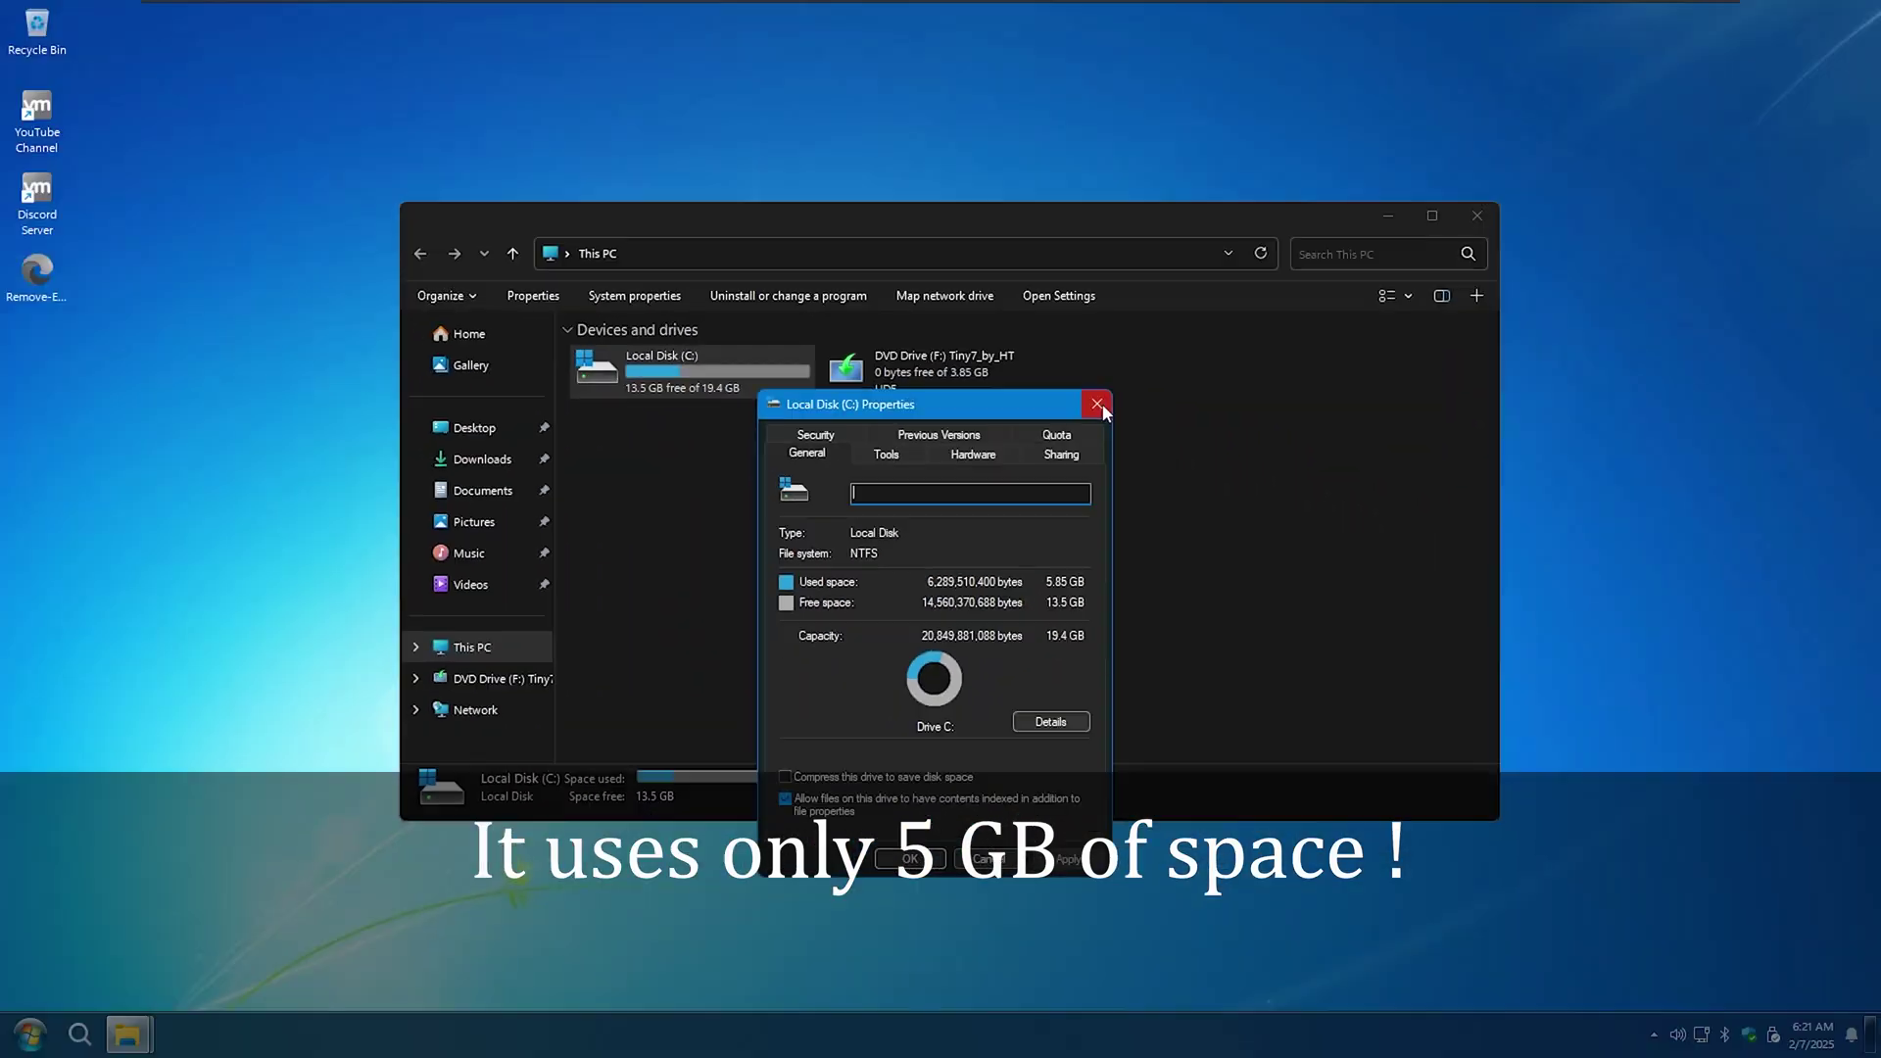
left_click(1099, 404)
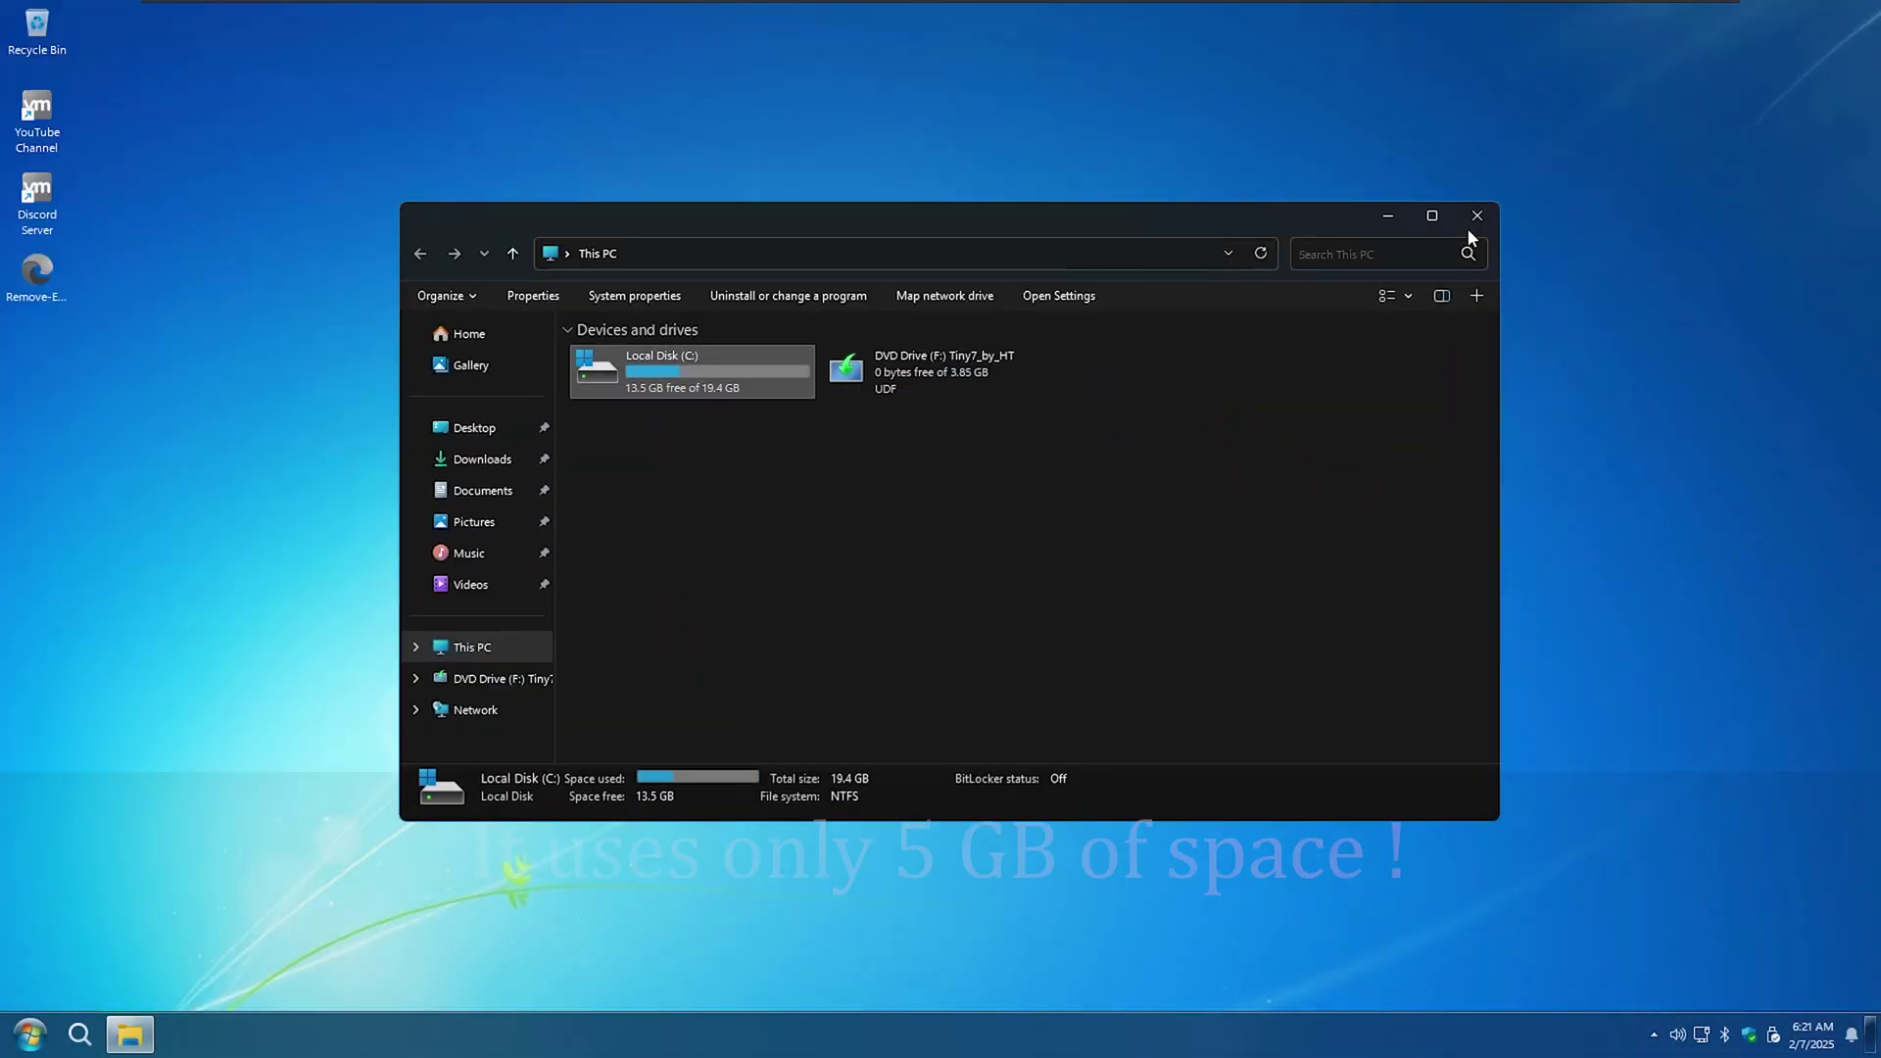
Close File Explorer, go to Settings, review the paused Windows Update status and head to Apps
left_click(1476, 215)
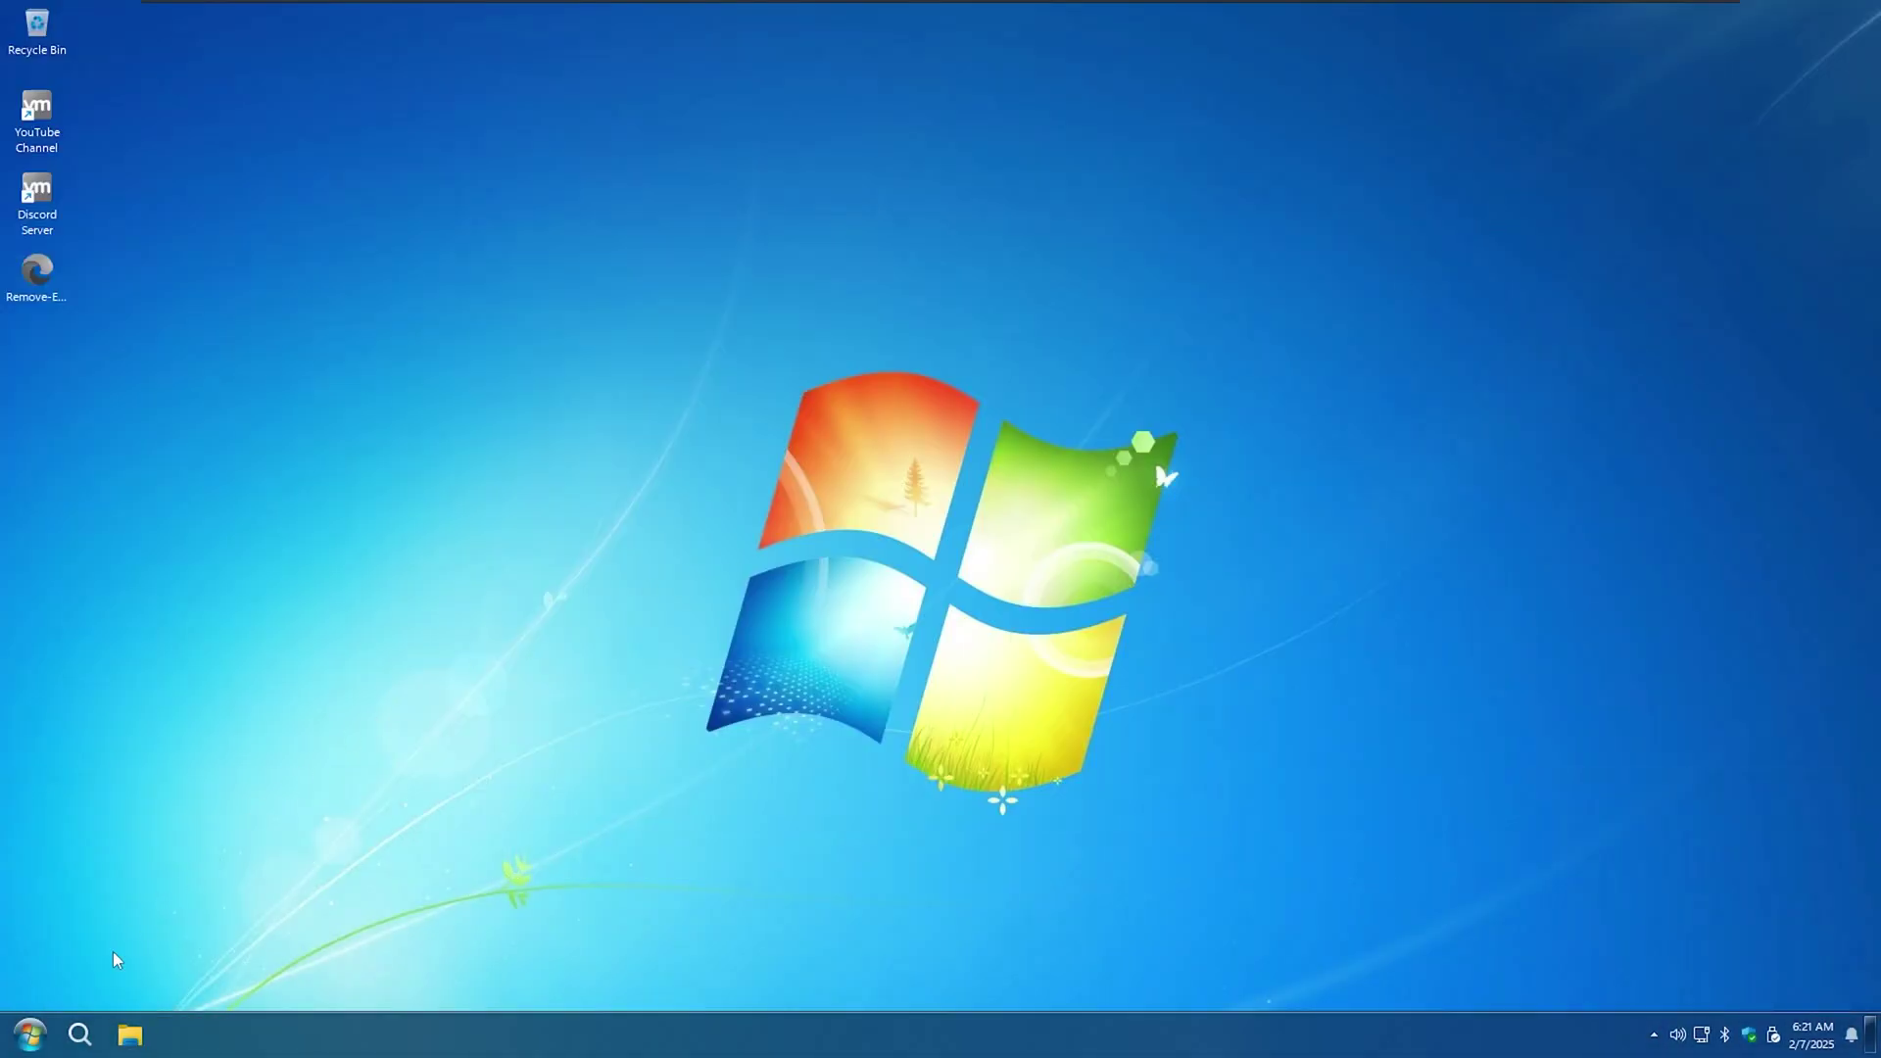
left_click(31, 1032)
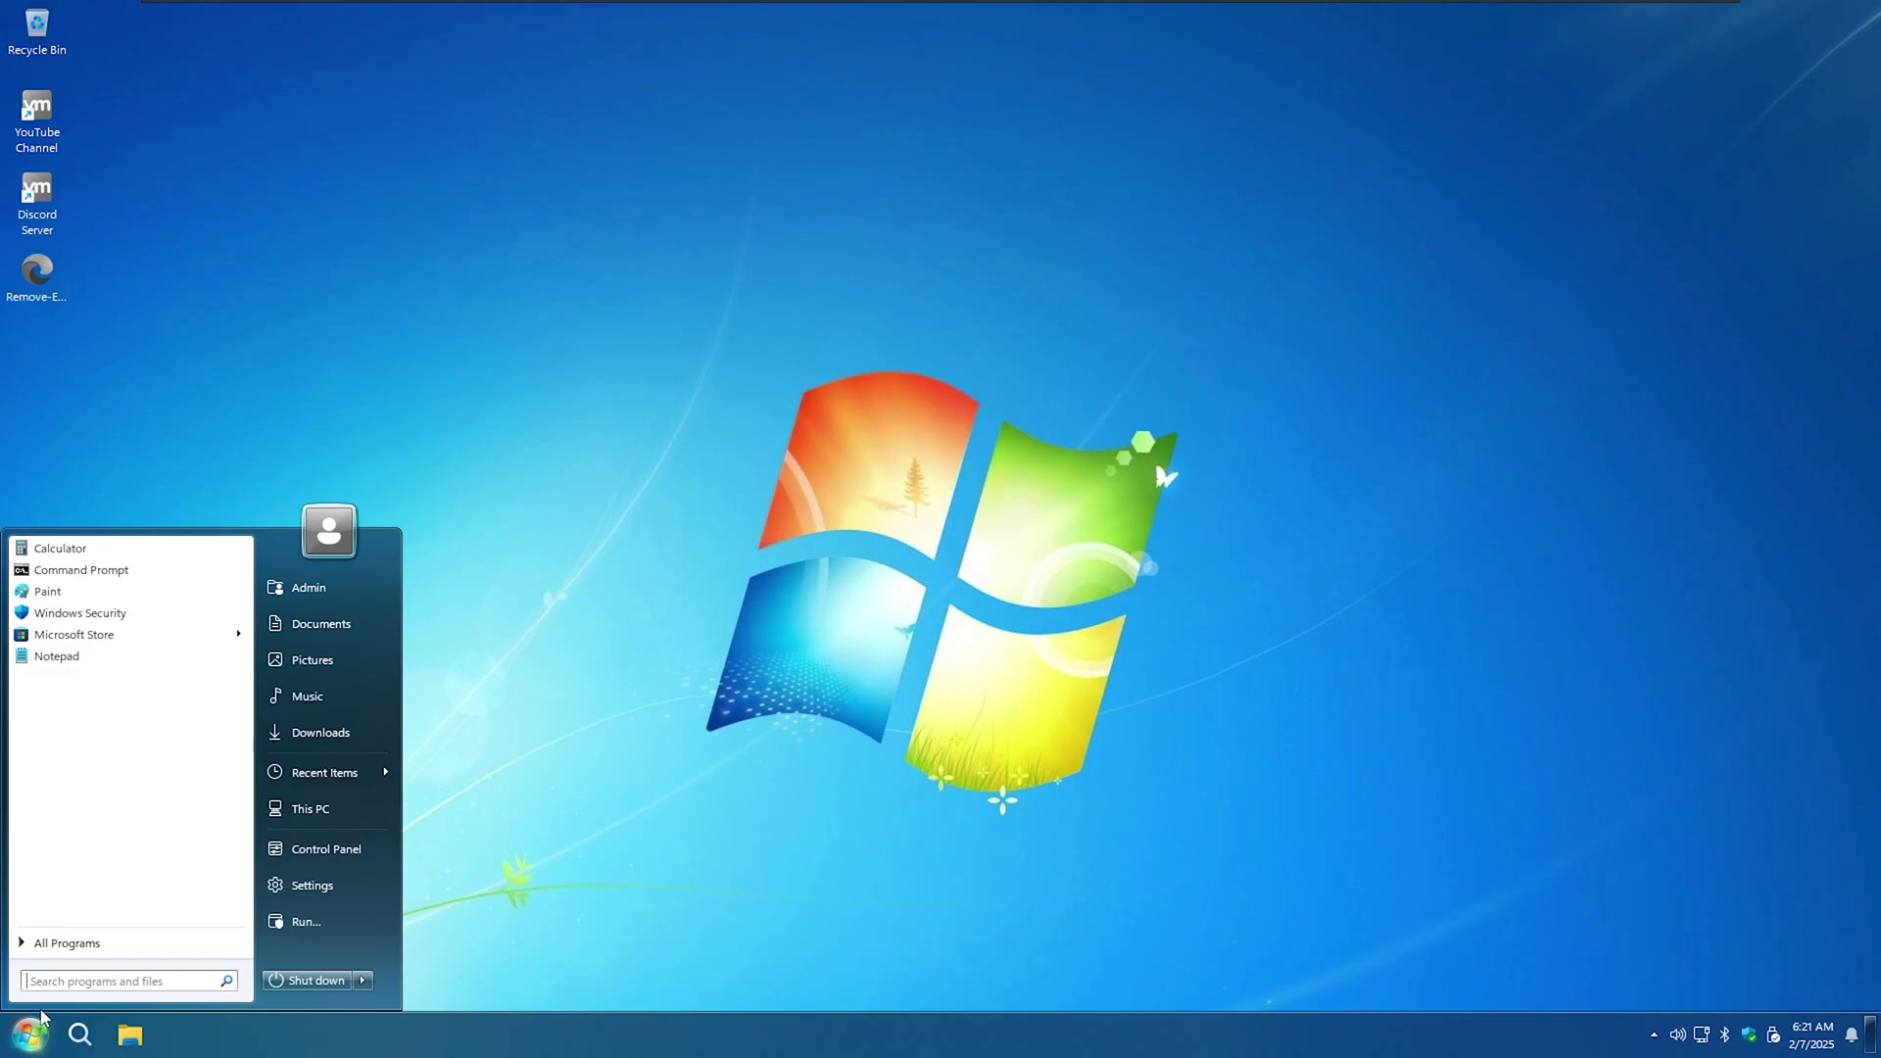
left_click(311, 884)
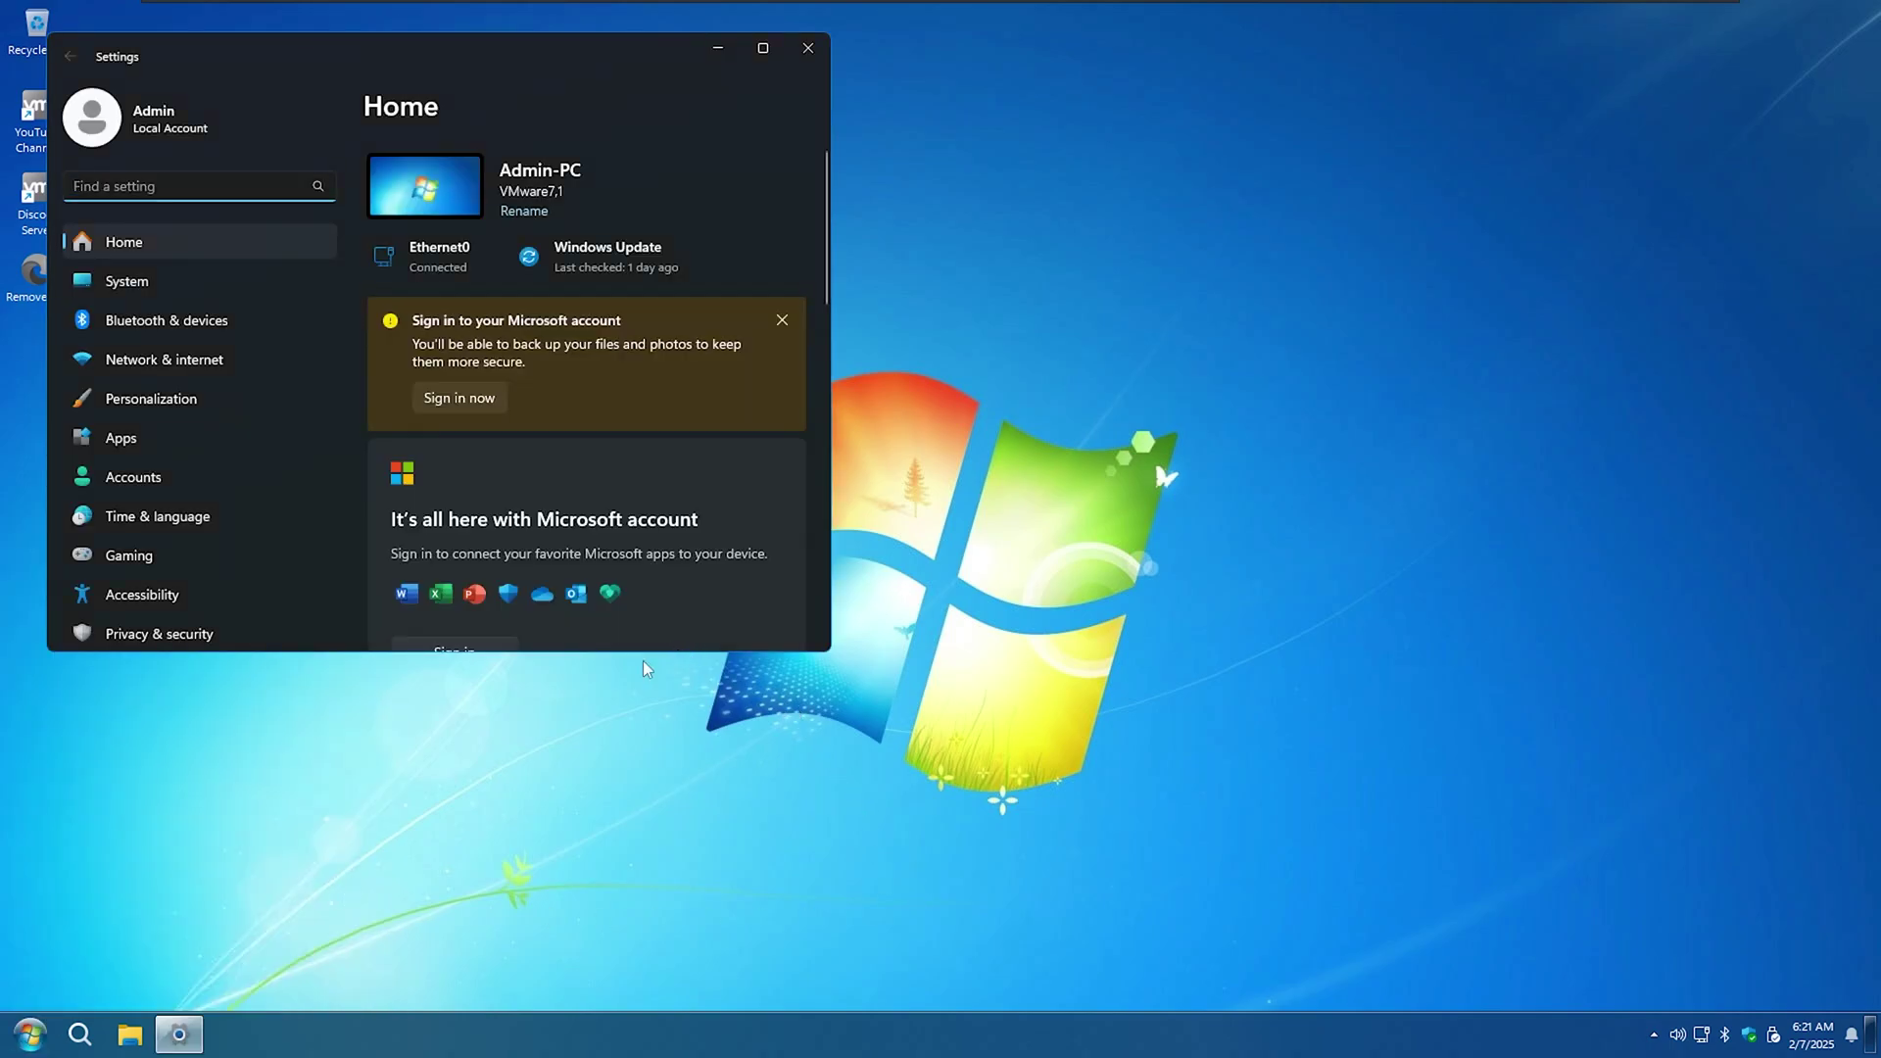
scroll(284, 420, "down", 1)
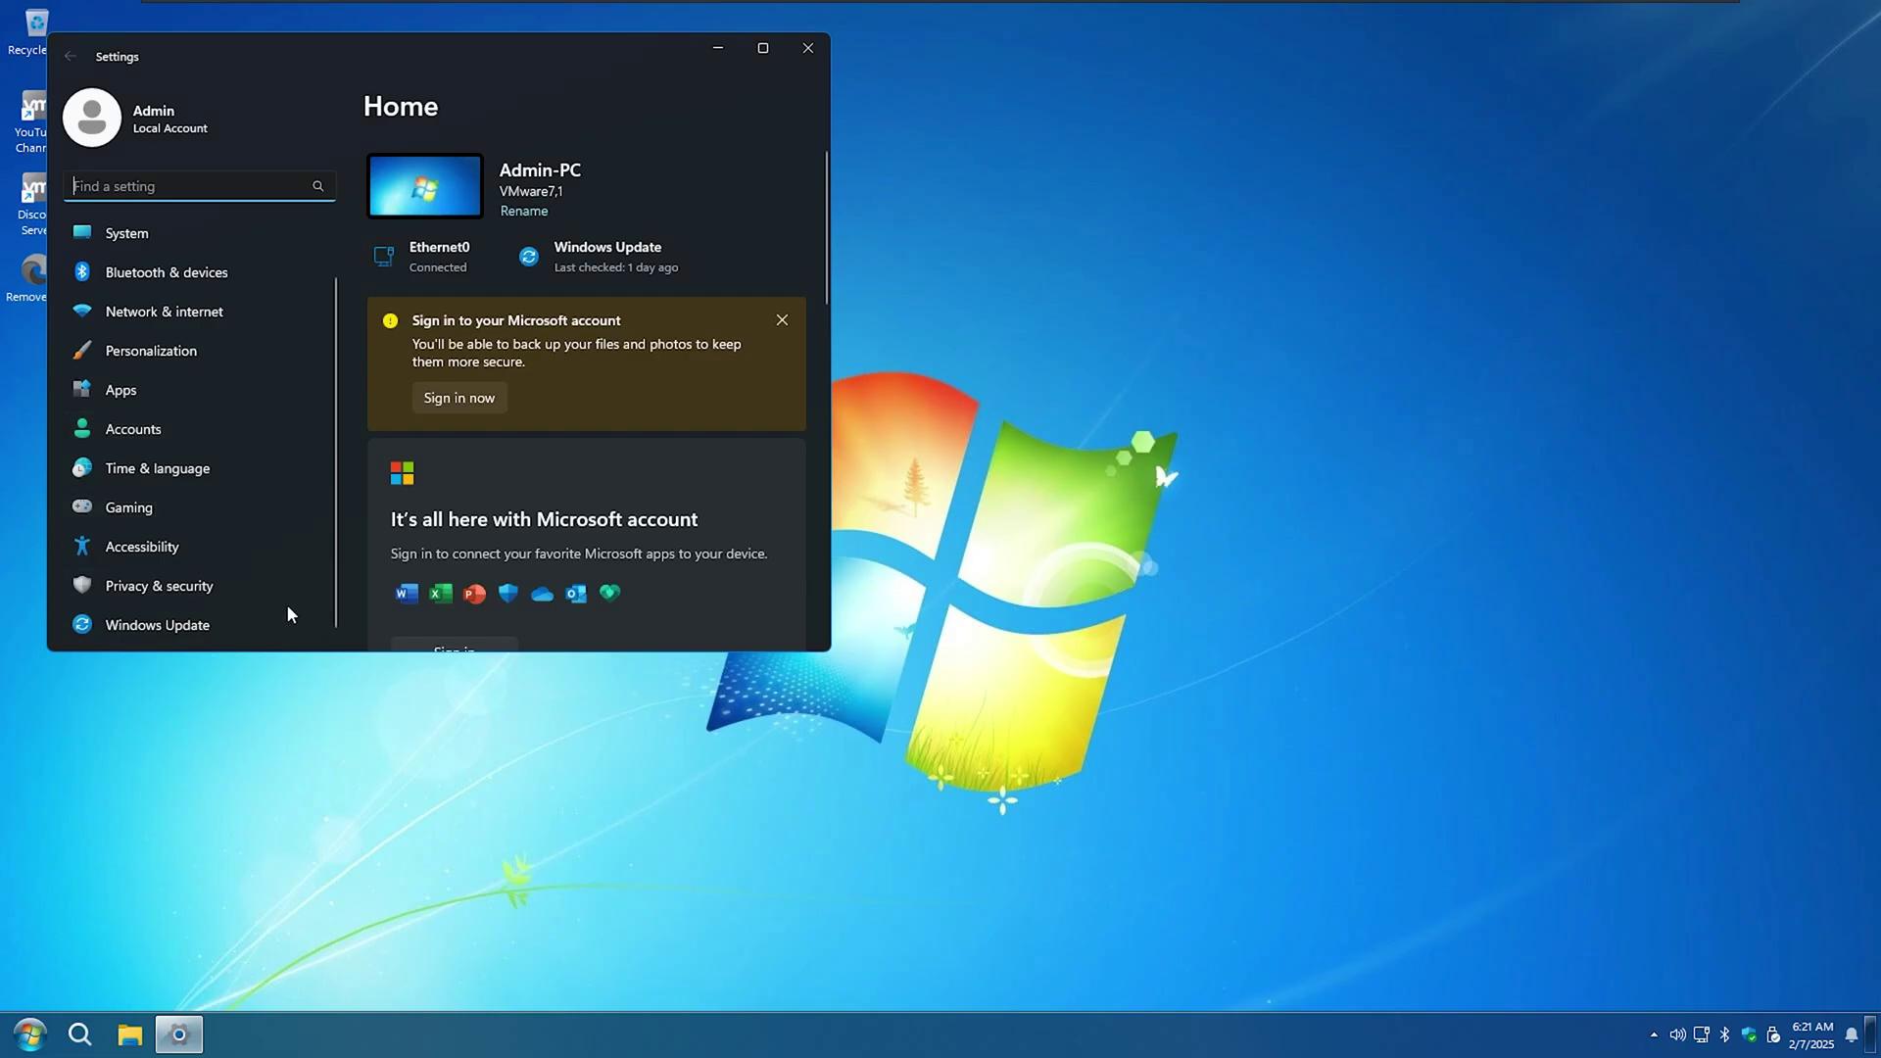
left_click(286, 613)
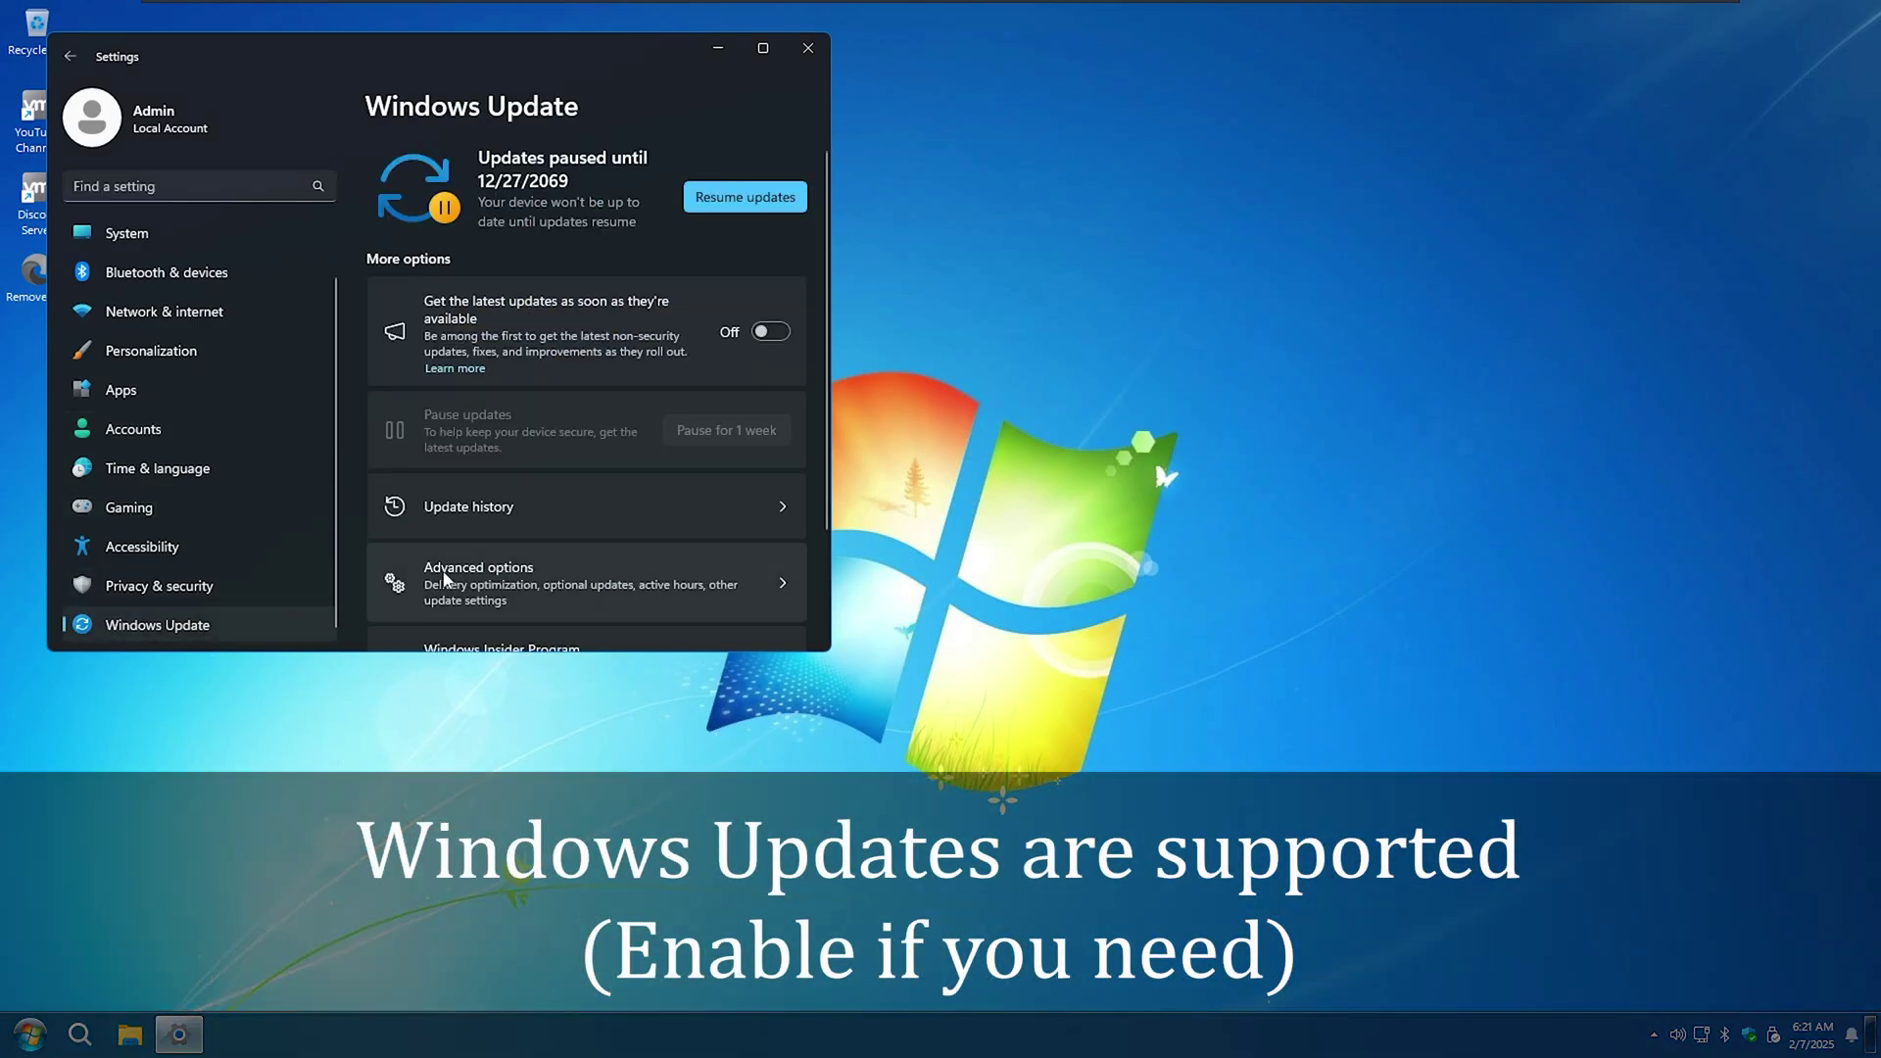
scroll(442, 569, "down", 2)
scroll(443, 569, "up", 2)
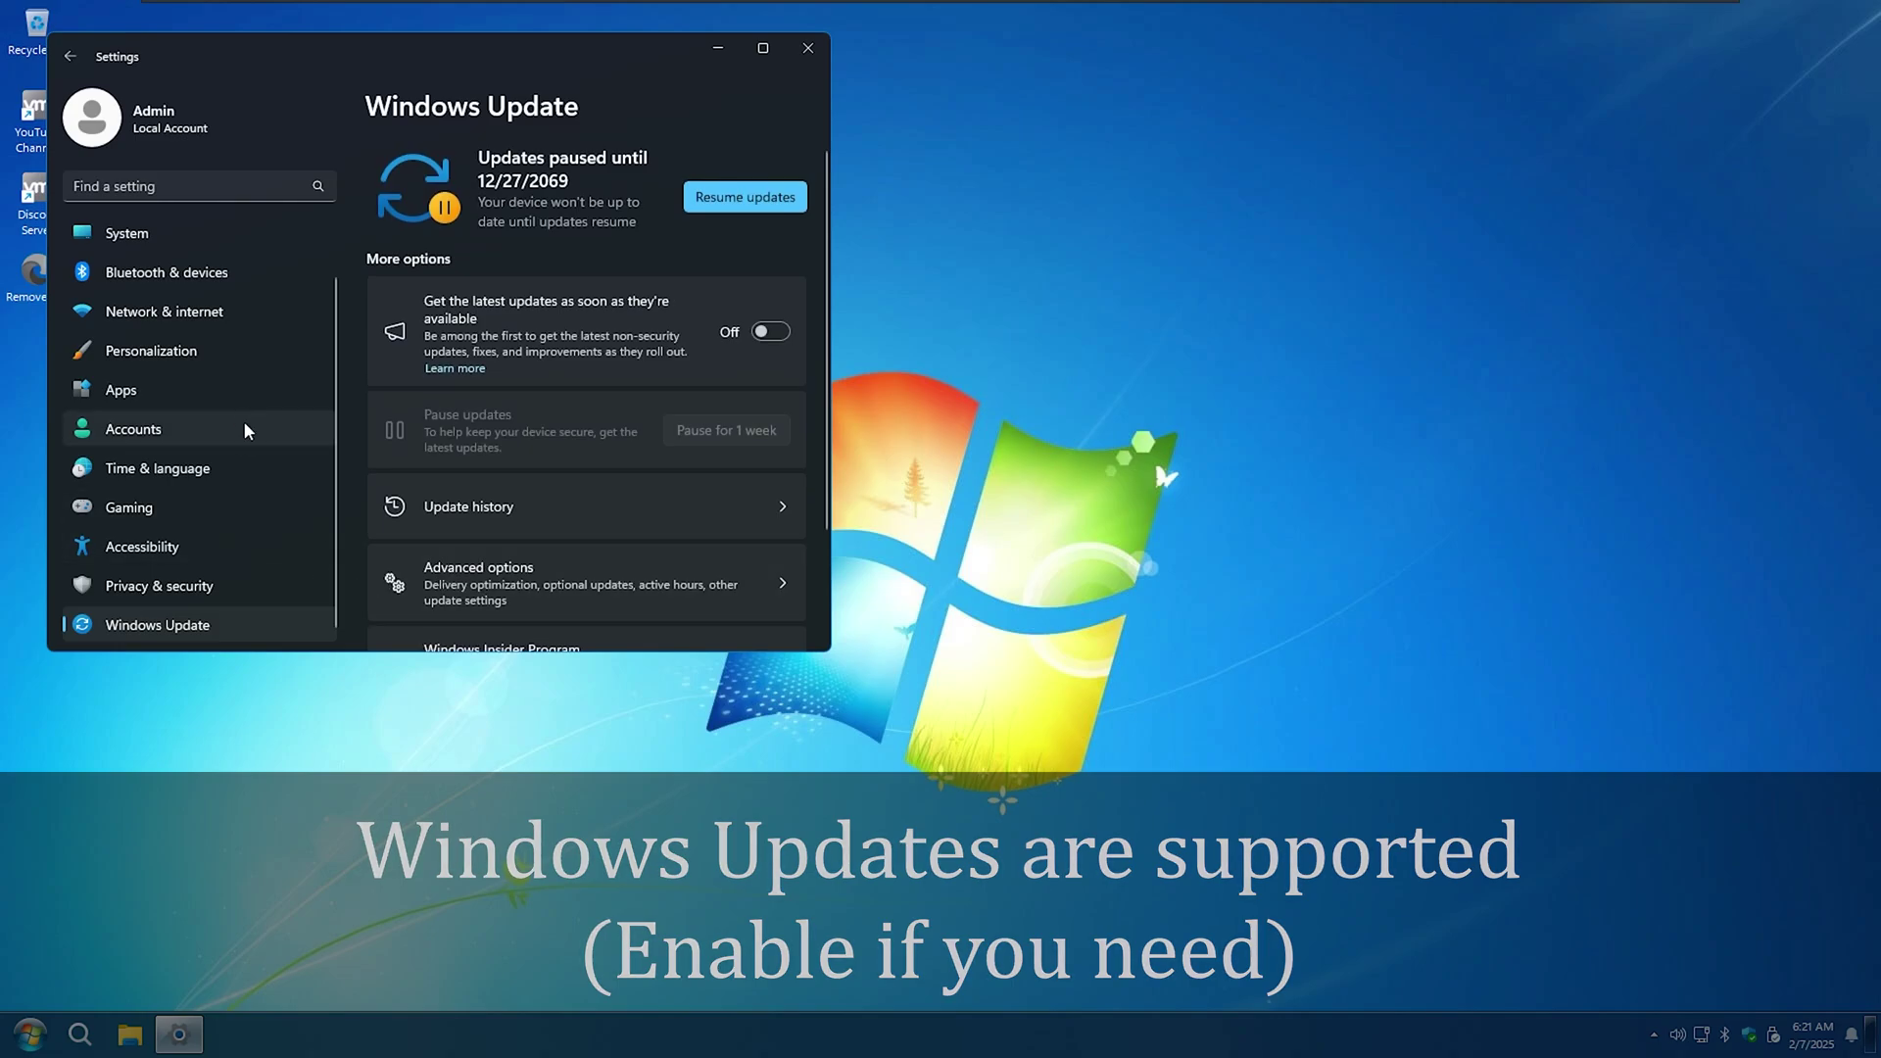
left_click(239, 394)
View the full installed-apps list, peek at Calculator, Camera and Notepad options, then close Settings
left_click(460, 198)
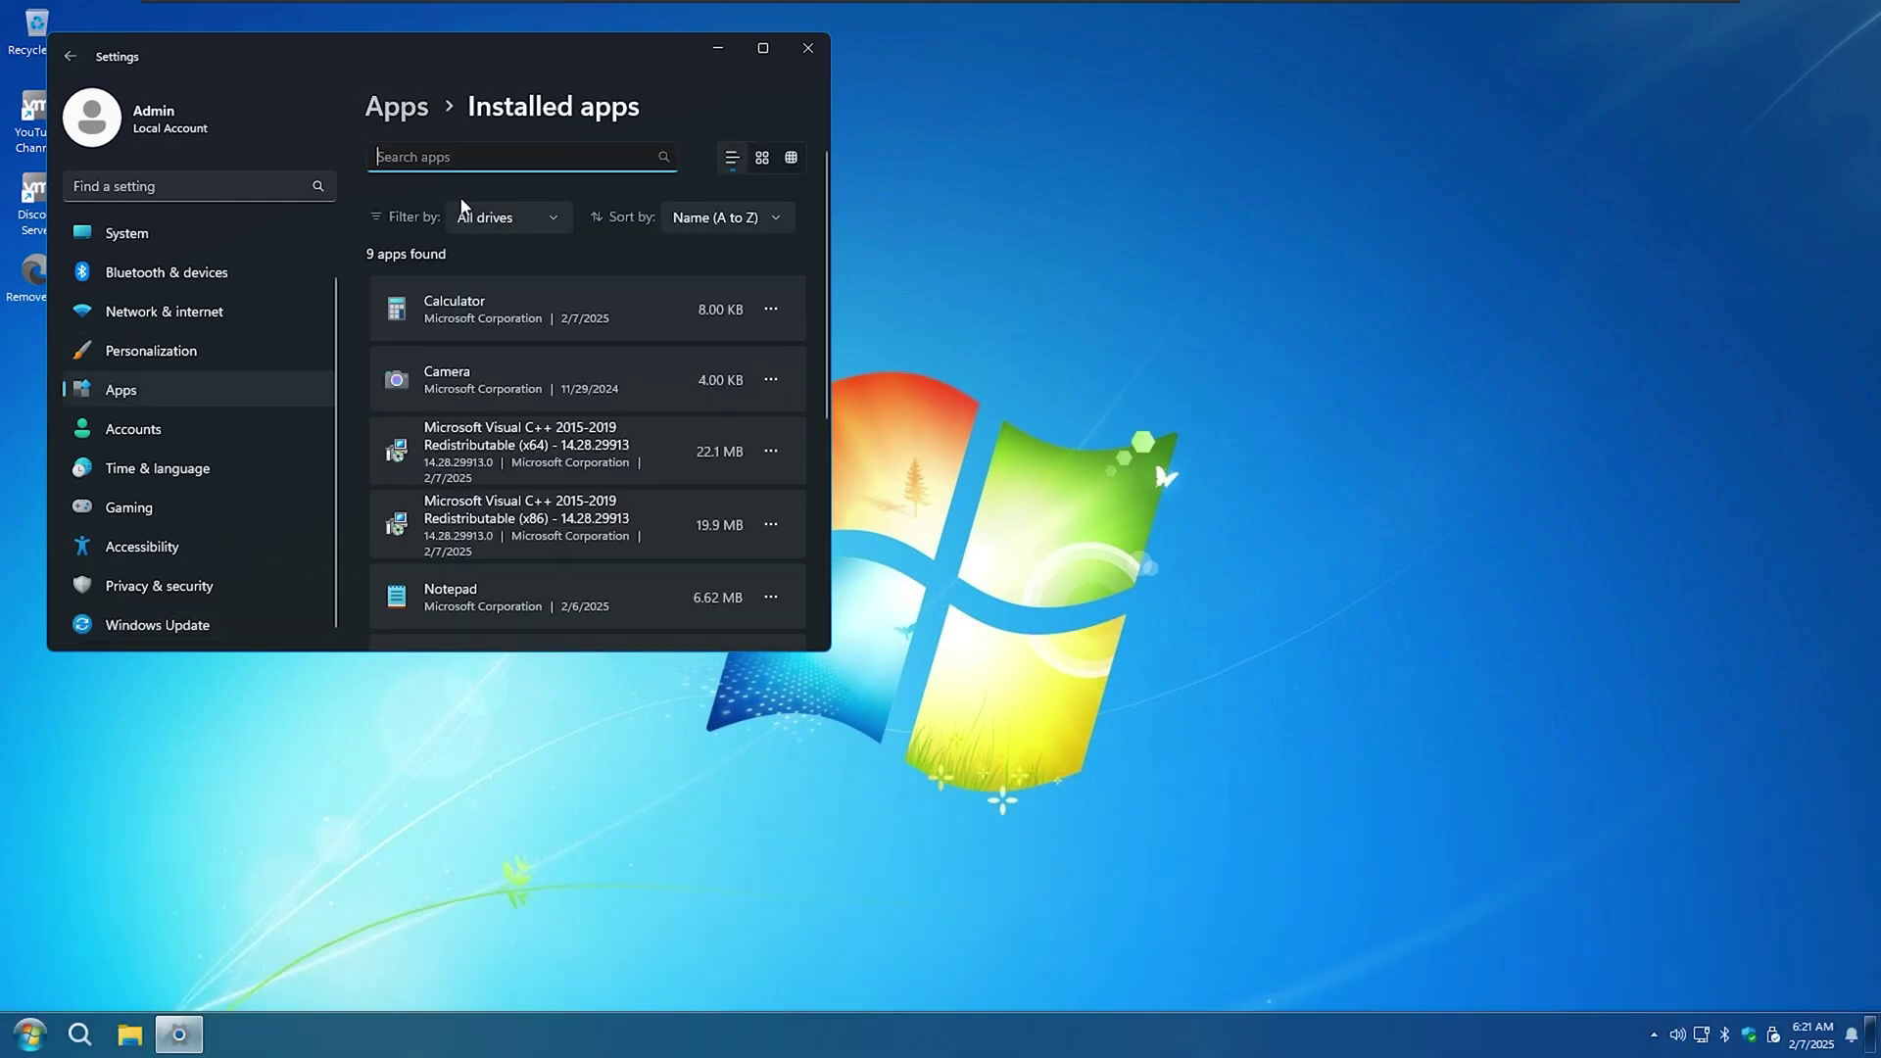
left_click(764, 49)
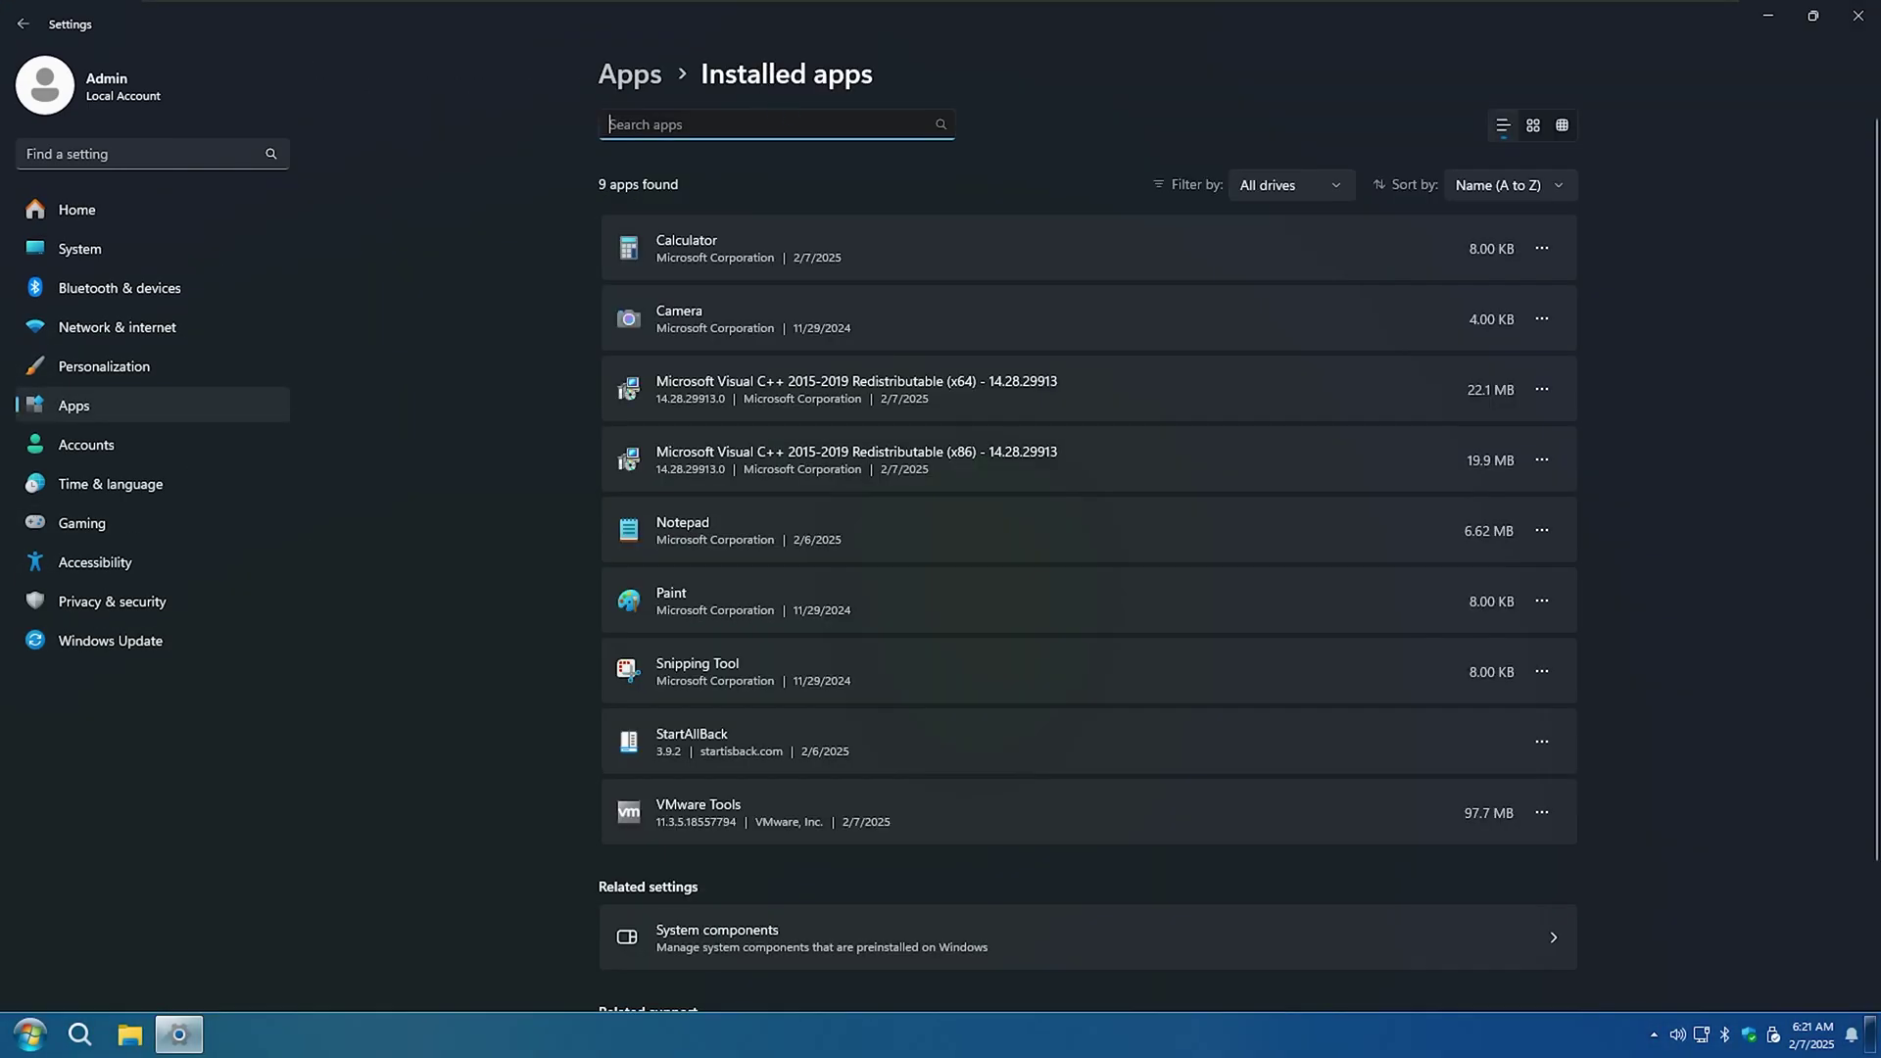
left_click(1542, 249)
left_click(1542, 319)
left_click(1542, 319)
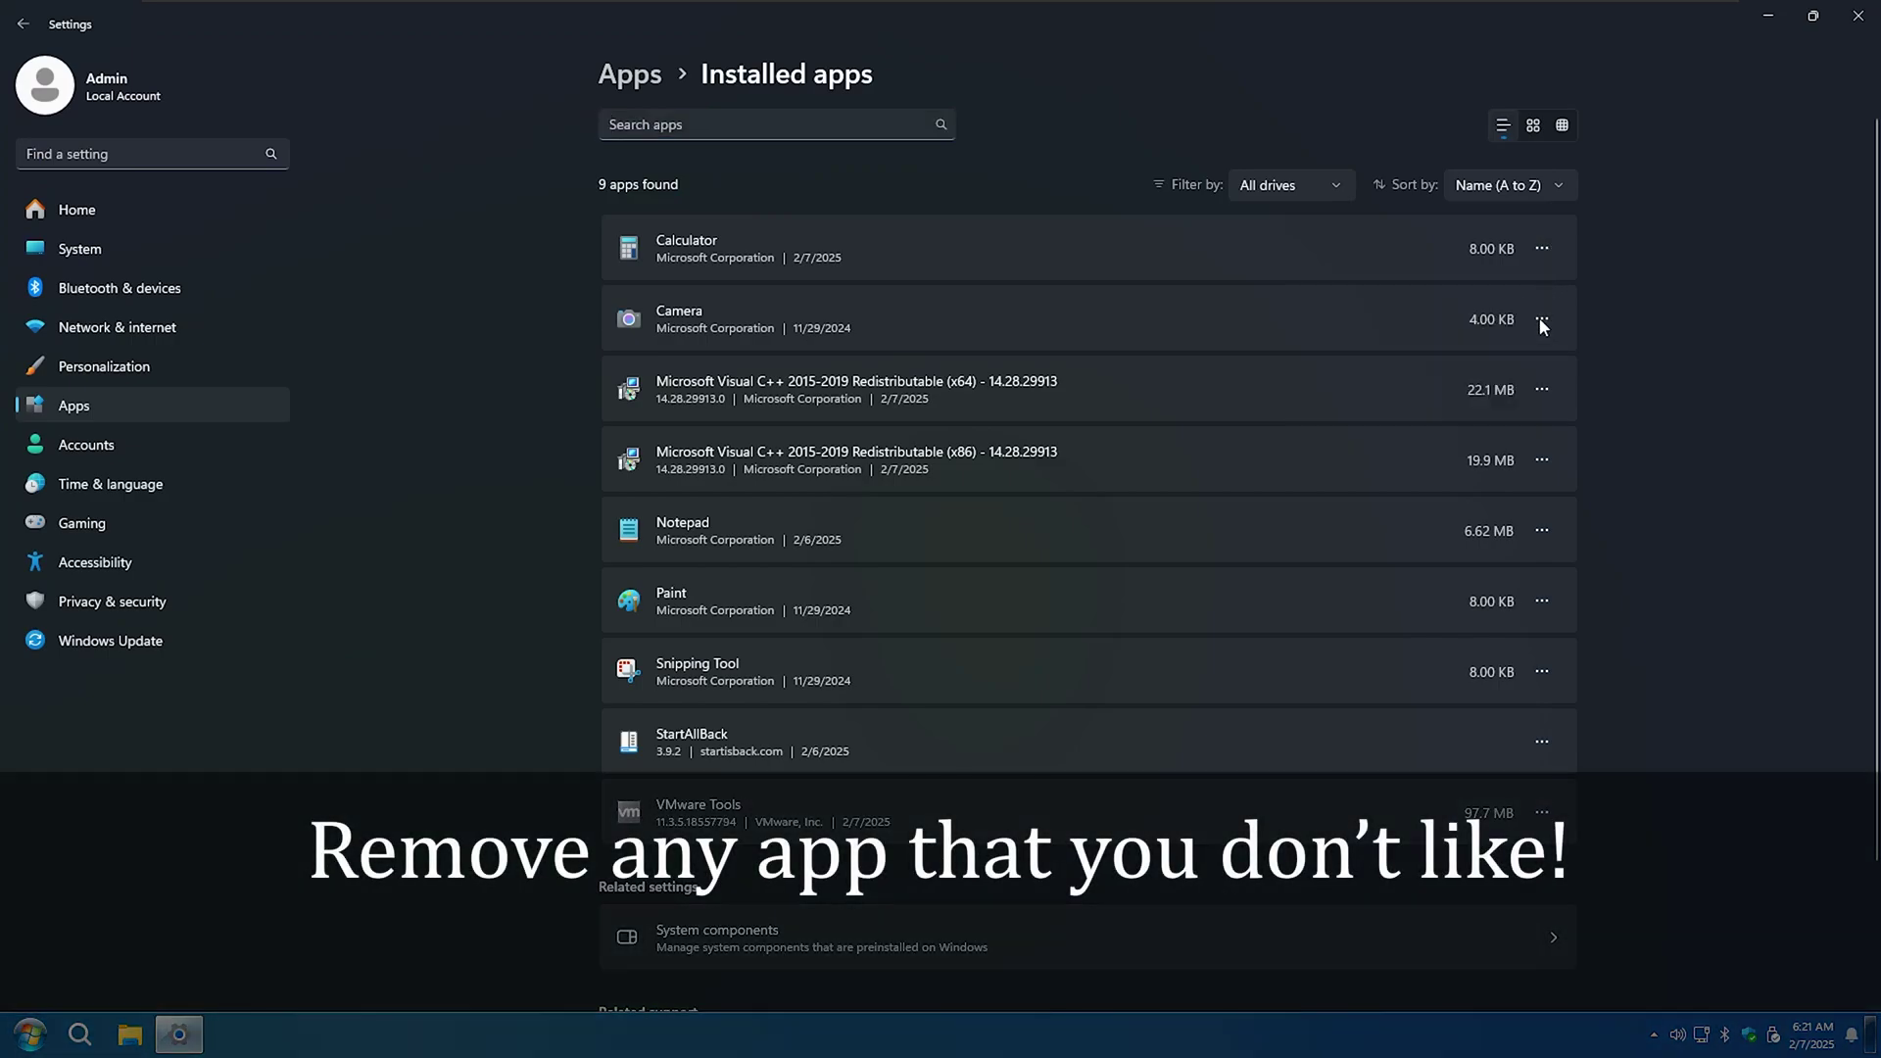
left_click(1538, 517)
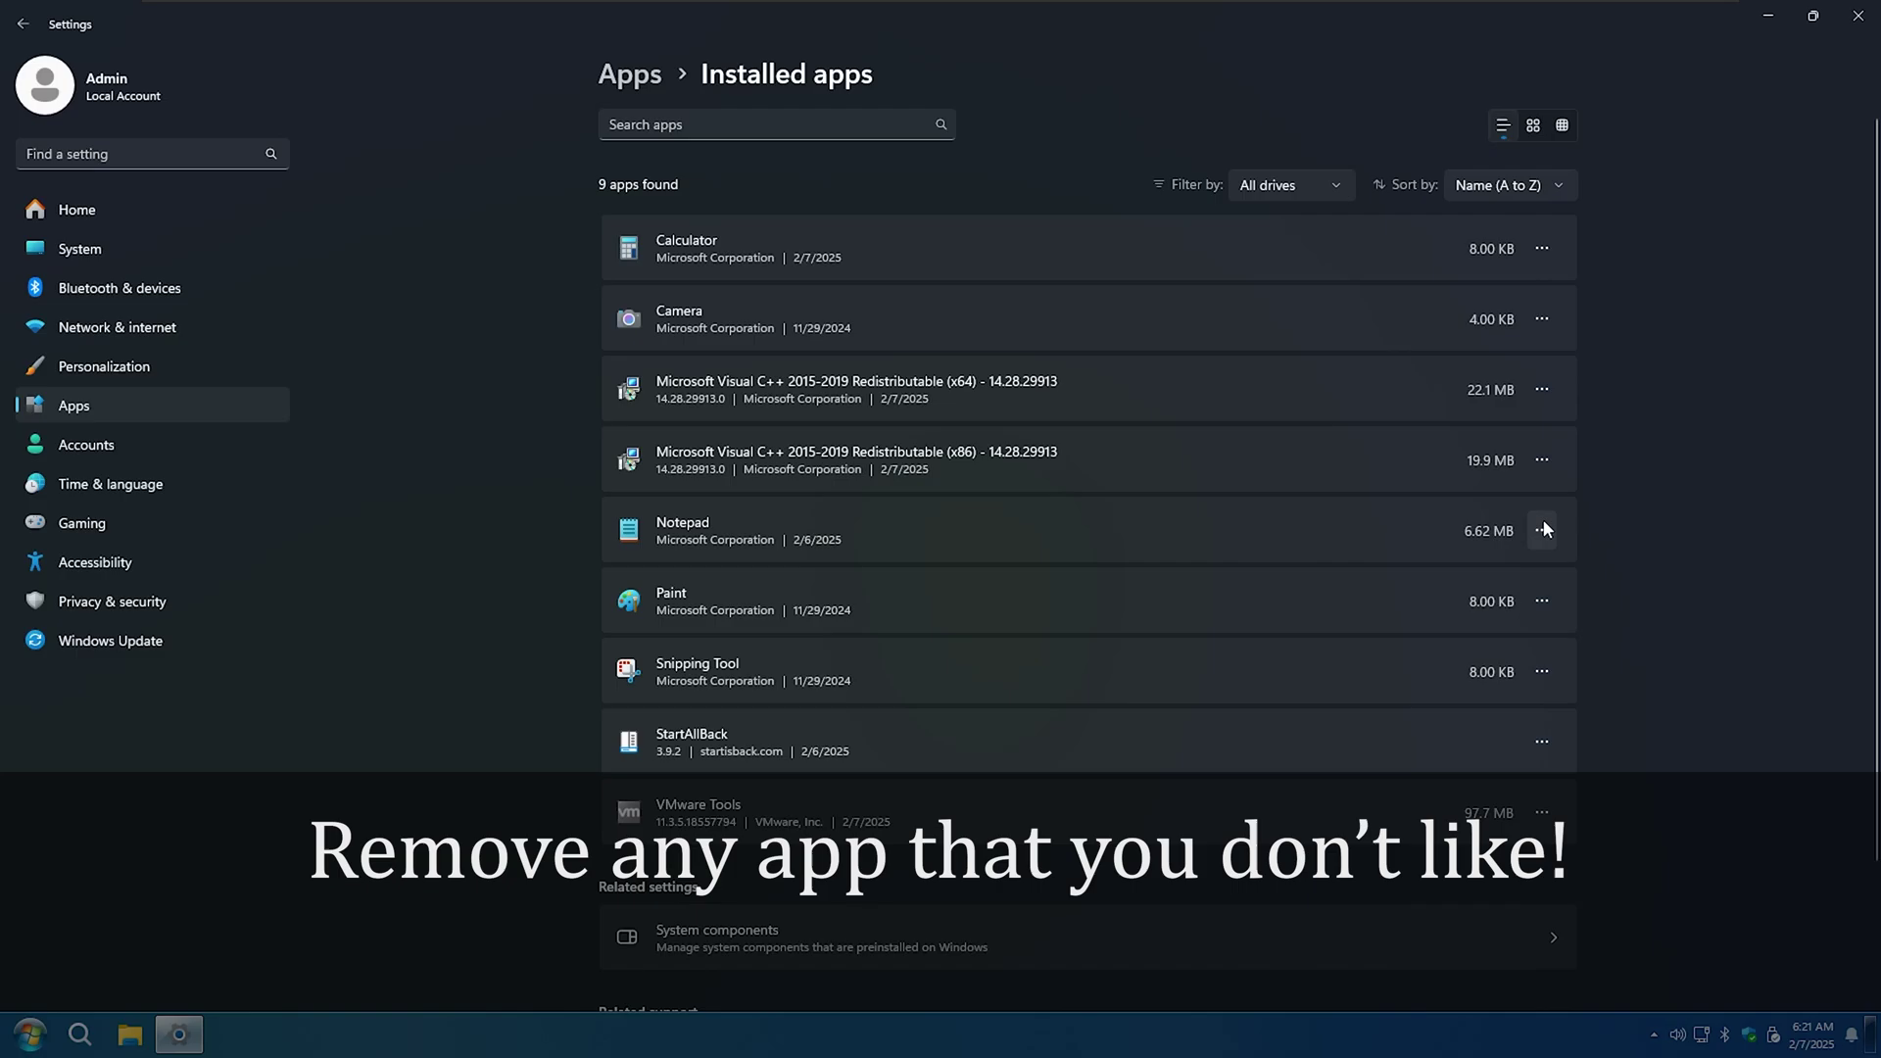
left_click(1863, 11)
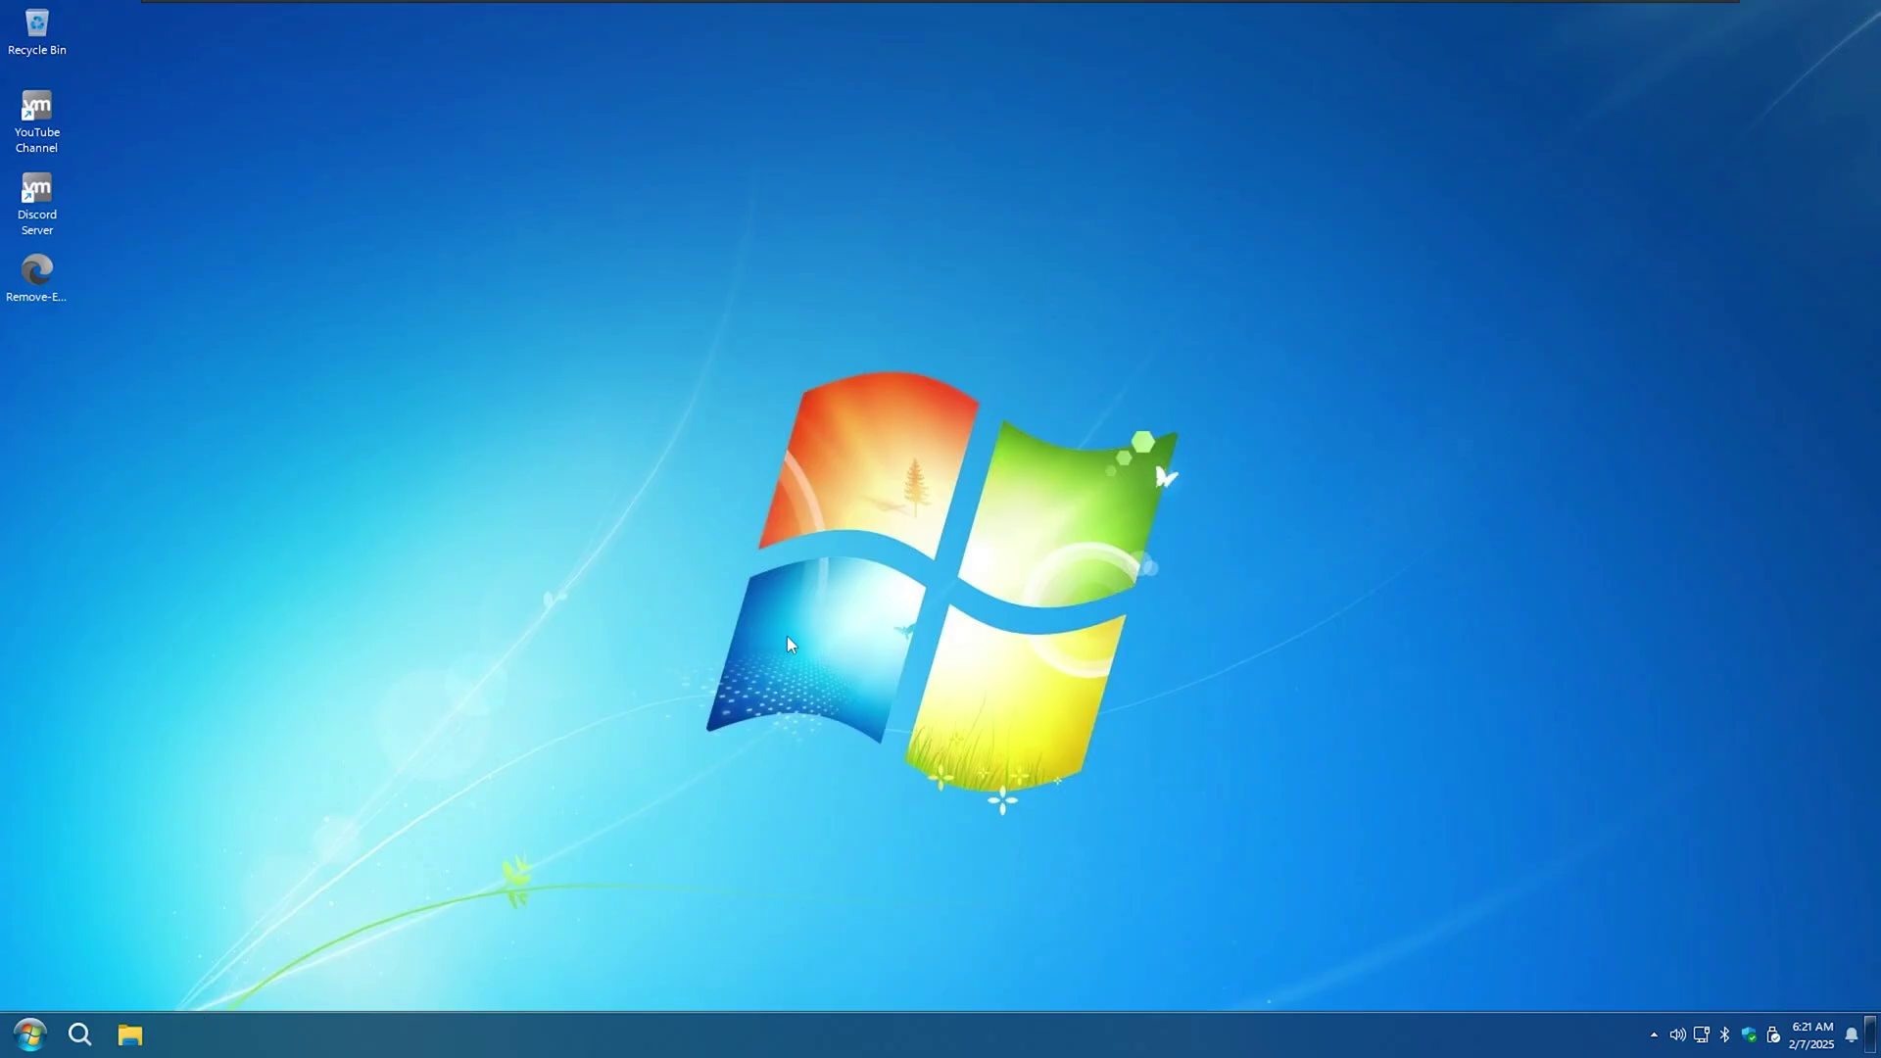